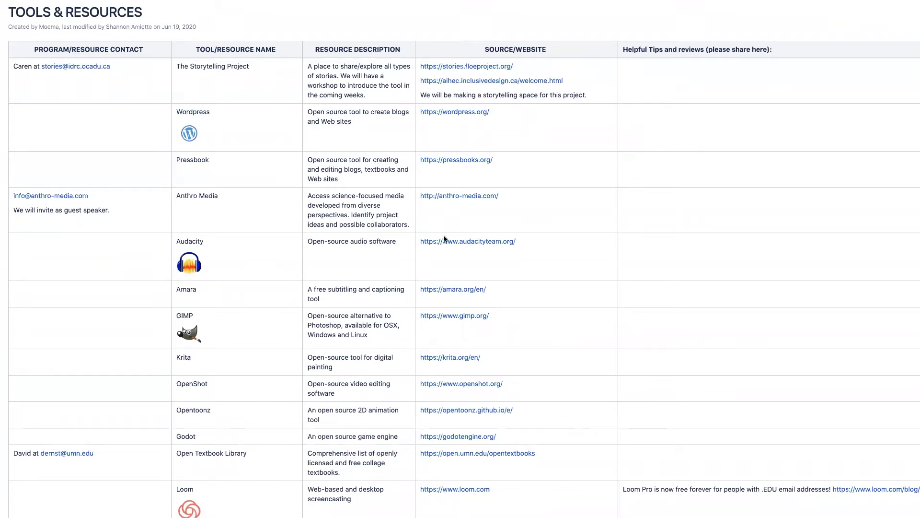
Open the OpenShot website from the tools and resources table and look over its features and latest posts
{"action": "left_click", "coordinate": [480, 388]}
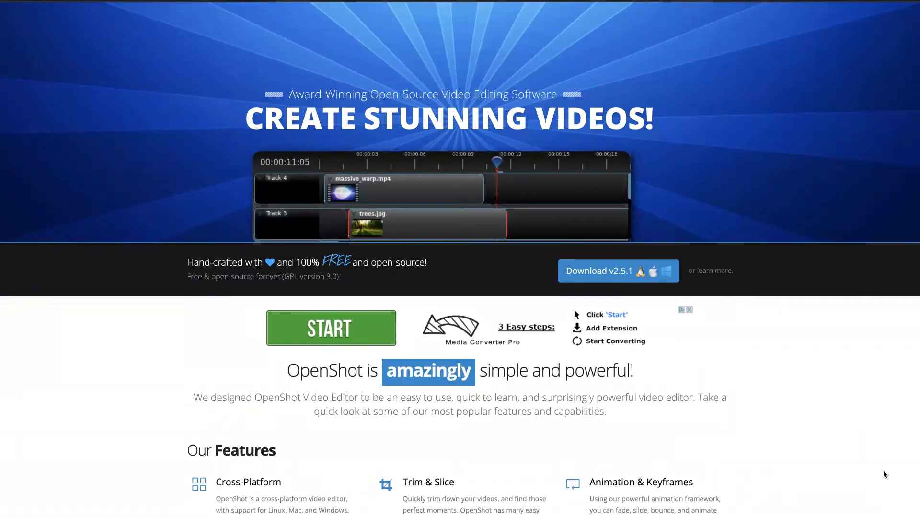
{"action": "scroll", "coordinate": [865, 466], "scroll_direction": "down", "scroll_amount": 5}
{"action": "scroll", "coordinate": [866, 467], "scroll_direction": "down", "scroll_amount": 8}
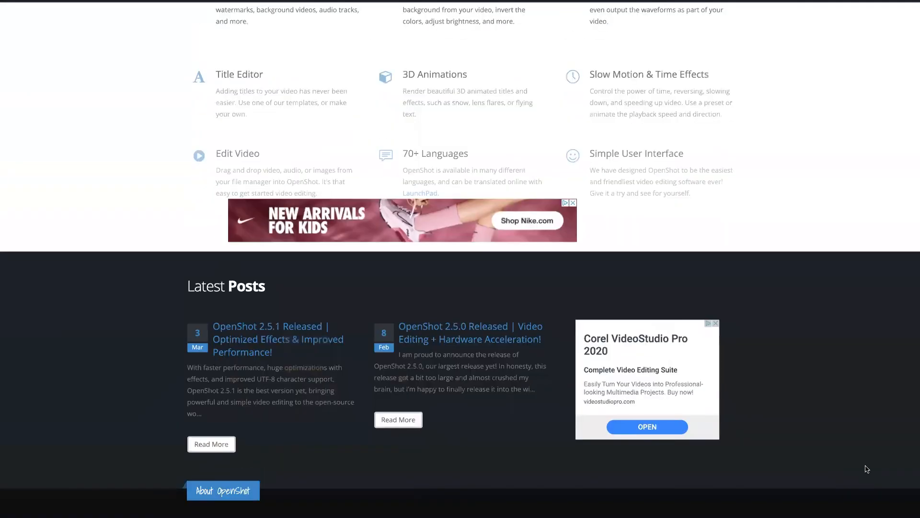
{"action": "scroll", "coordinate": [405, 319], "scroll_direction": "up", "scroll_amount": 12}
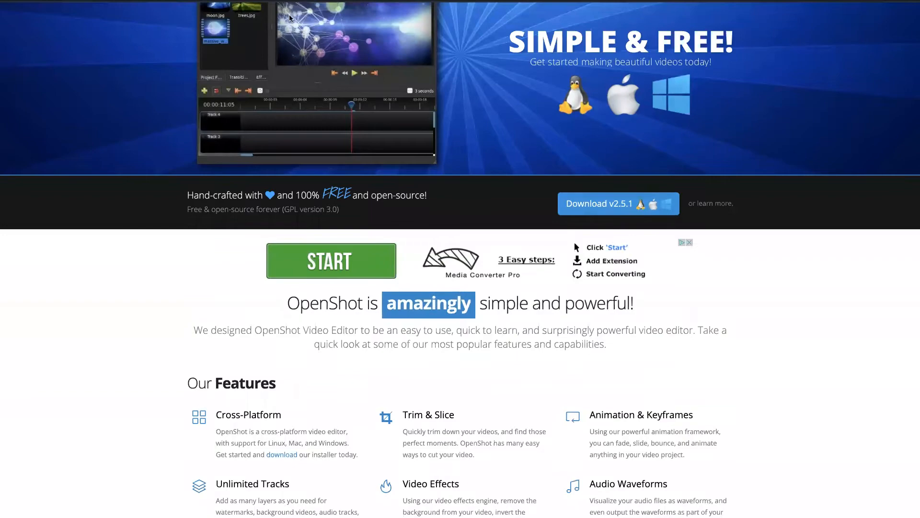
{"action": "scroll", "coordinate": [525, 373], "scroll_direction": "up", "scroll_amount": 2}
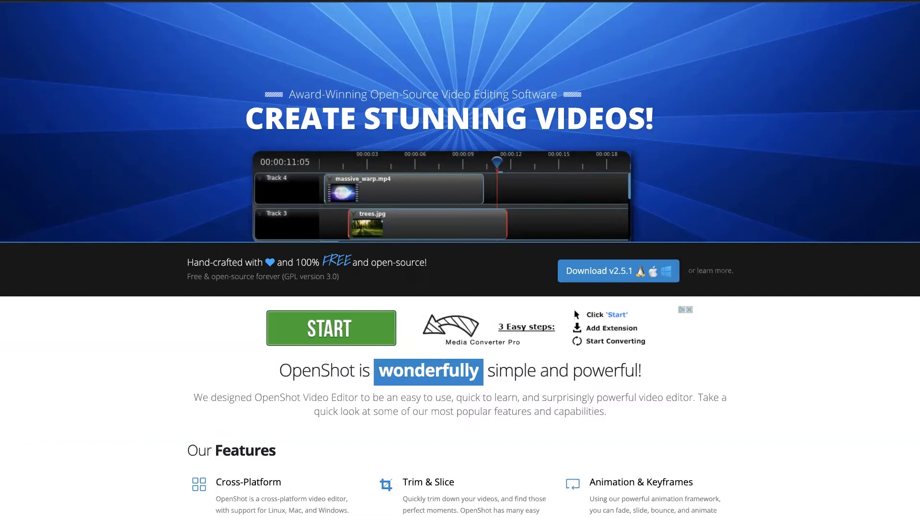
Open the OpenShot User Guide and look through its table of contents, from Introduction down to Learn More
{"action": "mouse_move", "coordinate": [607, 1]}
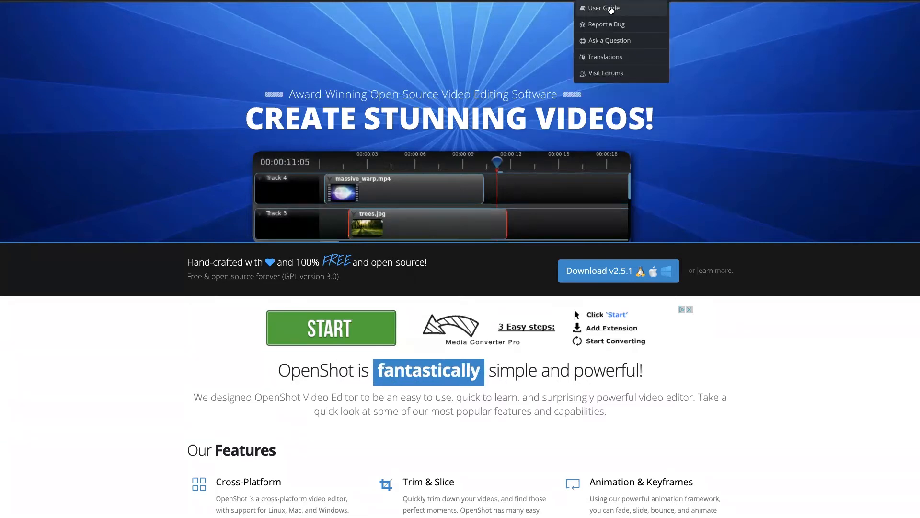
{"action": "left_click", "coordinate": [605, 9]}
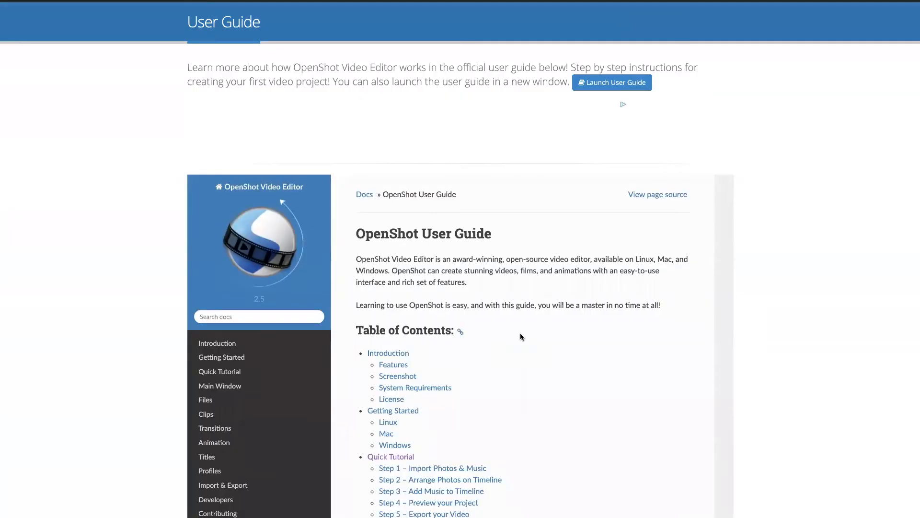
{"action": "scroll", "coordinate": [499, 427], "scroll_direction": "down", "scroll_amount": 5}
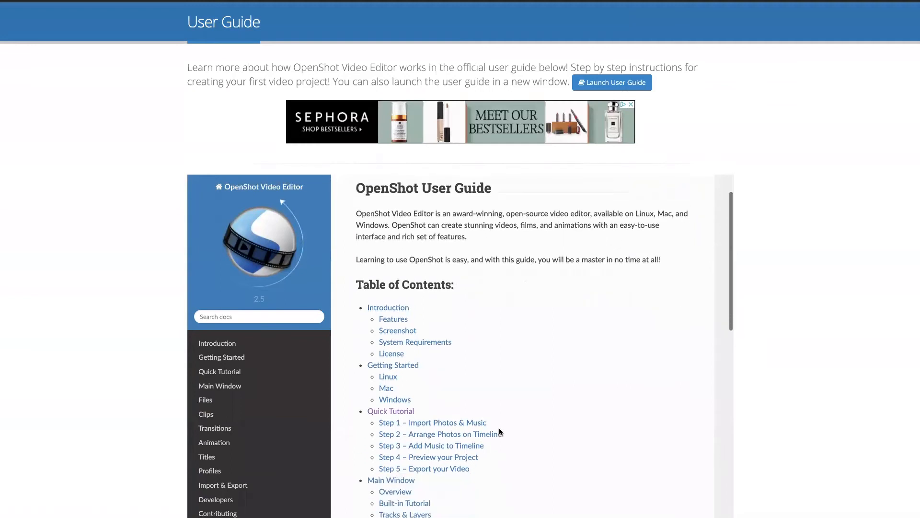
{"action": "scroll", "coordinate": [499, 423], "scroll_direction": "down", "scroll_amount": 6}
{"action": "scroll", "coordinate": [496, 420], "scroll_direction": "up", "scroll_amount": 6}
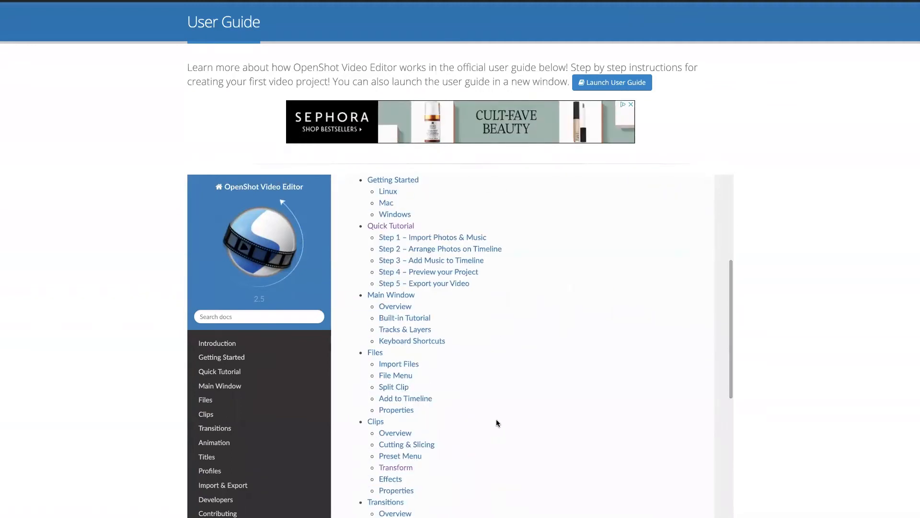
{"action": "scroll", "coordinate": [496, 418], "scroll_direction": "up", "scroll_amount": 2}
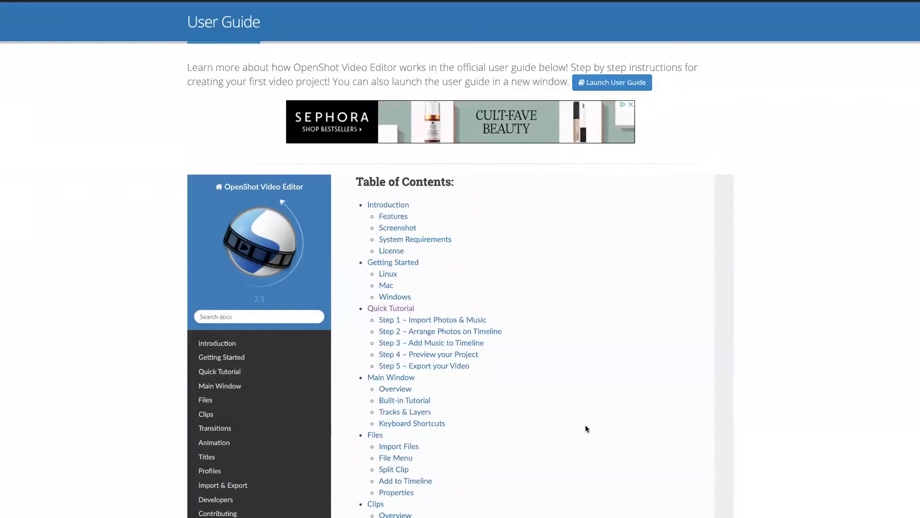
{"action": "scroll", "coordinate": [585, 425], "scroll_direction": "down", "scroll_amount": 7}
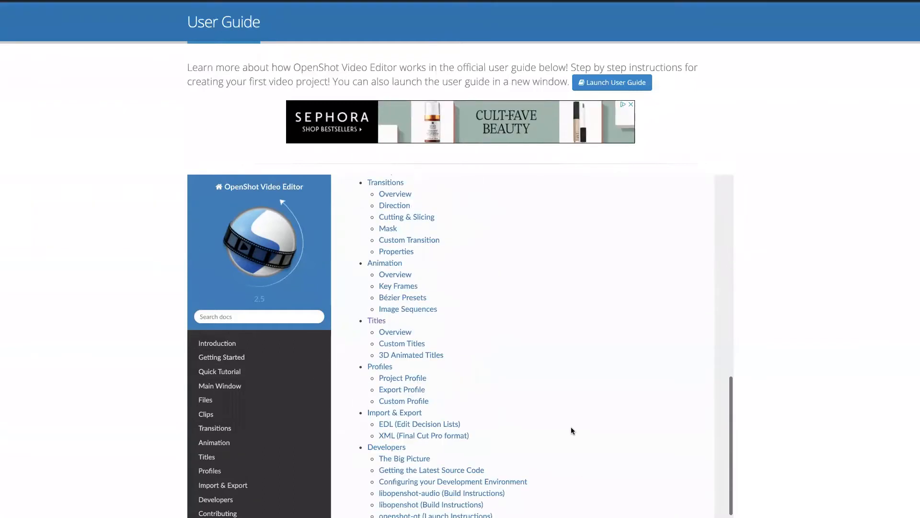
{"action": "scroll", "coordinate": [571, 428], "scroll_direction": "down", "scroll_amount": 3}
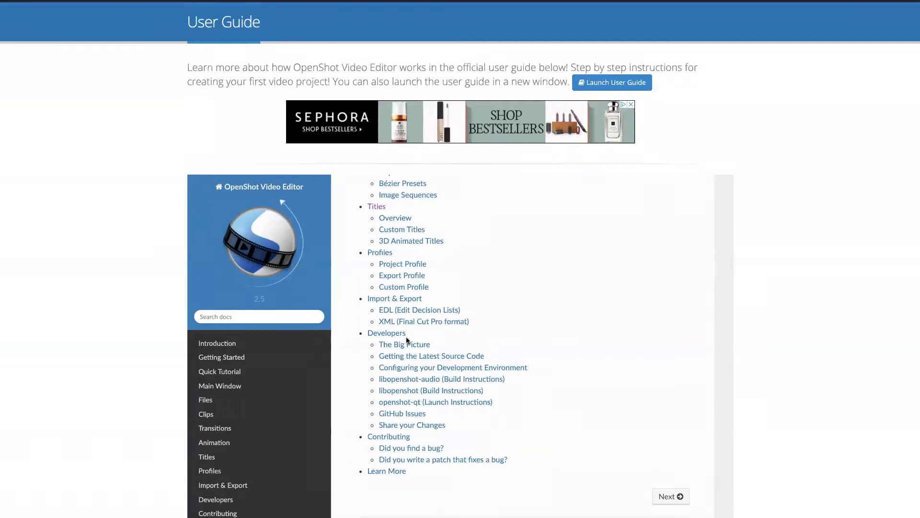
Open the Windows section of the guide's Getting Started chapter to view the installation instructions
{"action": "scroll", "coordinate": [412, 341], "scroll_direction": "up", "scroll_amount": 10}
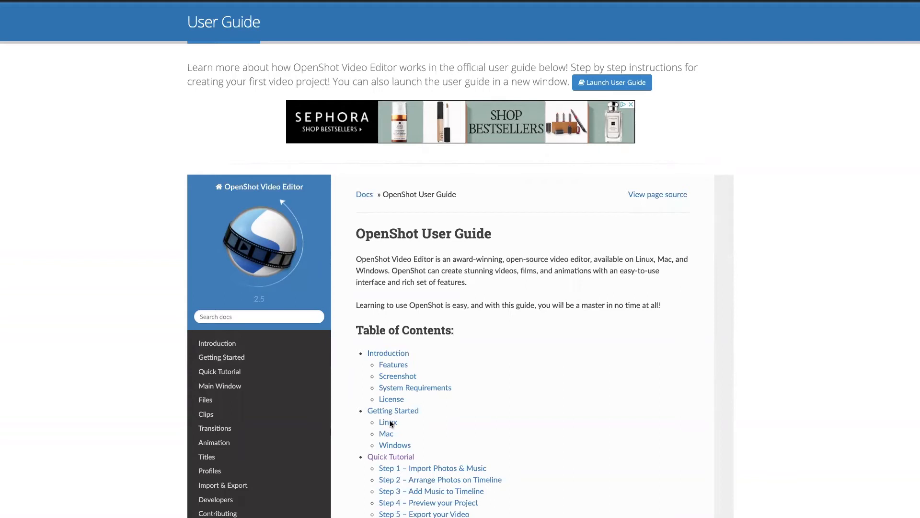
{"action": "left_click", "coordinate": [402, 445]}
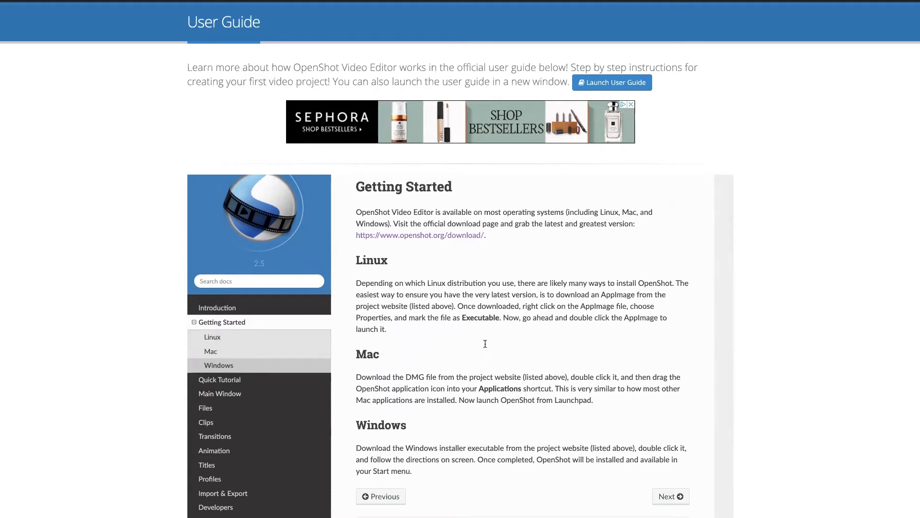
{"action": "scroll", "coordinate": [532, 409], "scroll_direction": "down", "scroll_amount": 1}
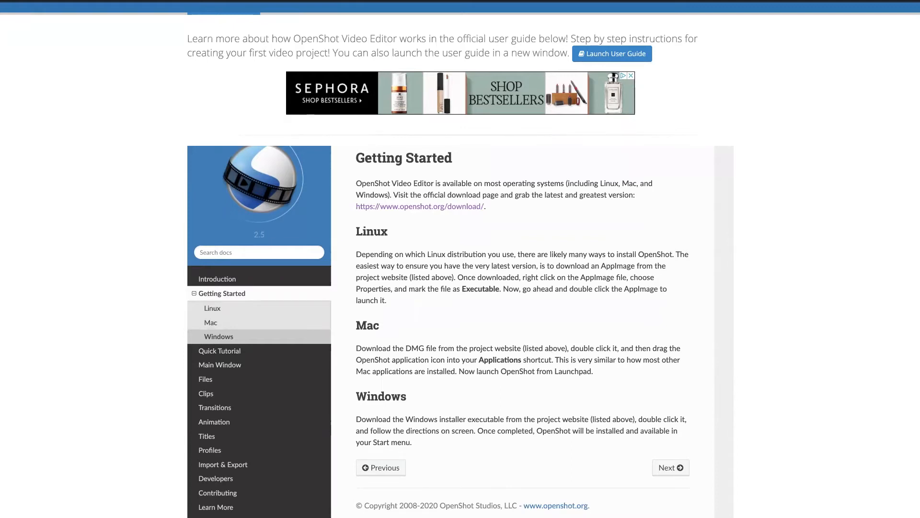
Switch to Finder, open the screen recording .mov file from the Desktop, and enlarge its player window
{"action": "key", "text": "super+Tab"}
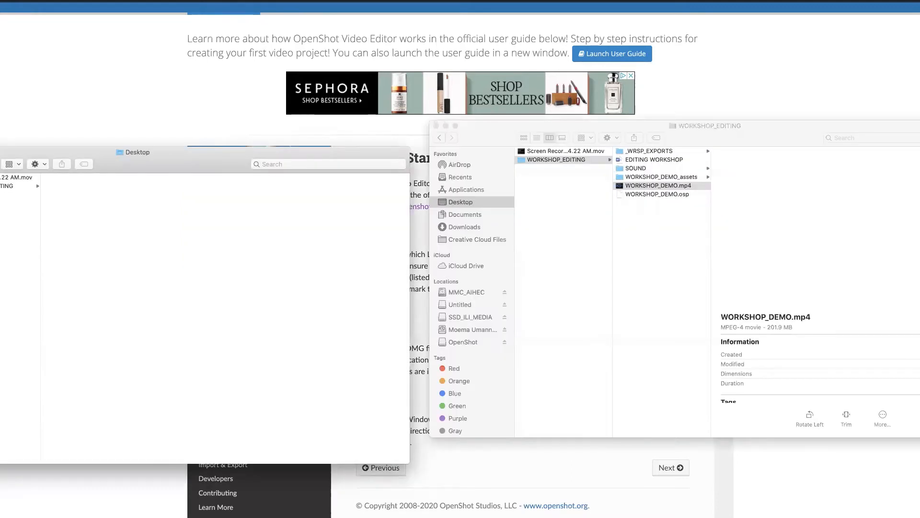
{"action": "double_click", "coordinate": [17, 177]}
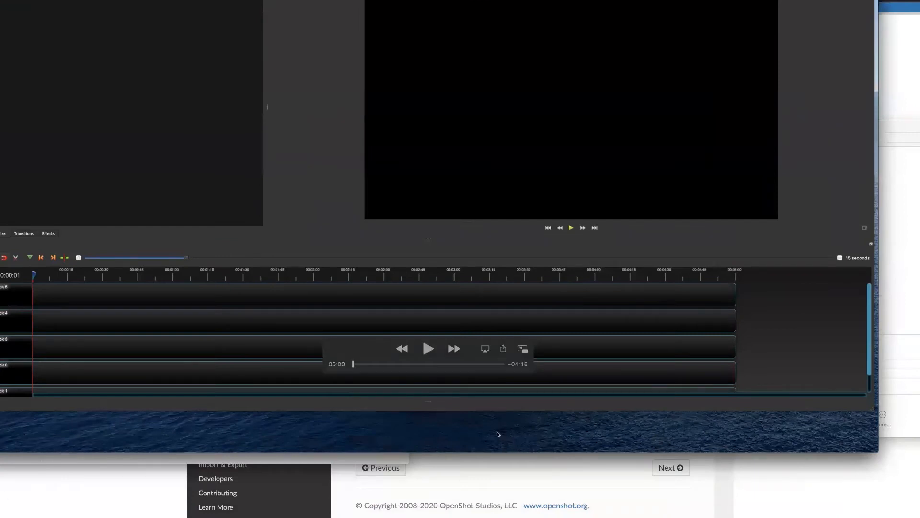
{"action": "left_click_drag", "start_coordinate": [0, 452], "coordinate": [0, 510]}
{"action": "left_click_drag", "start_coordinate": [878, 509], "coordinate": [919, 517]}
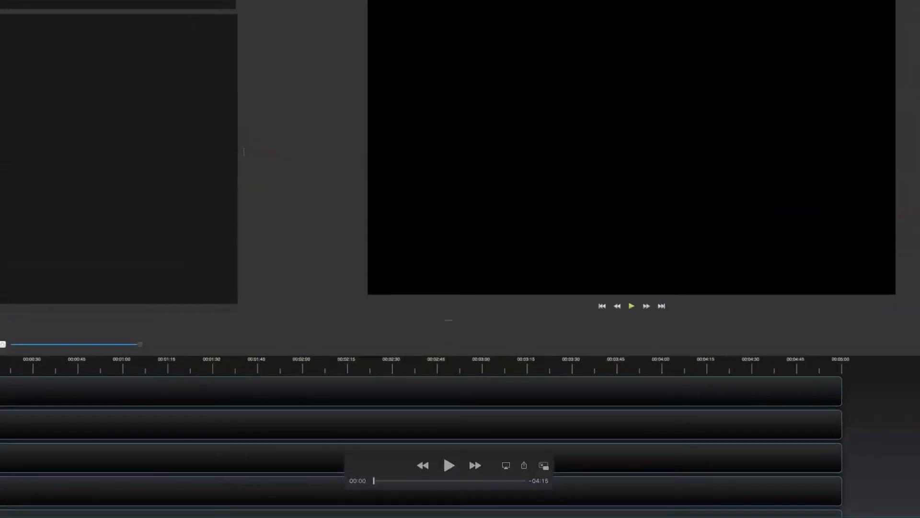
Play the screen recording and skip ahead through the part showing OpenShot's built-in tutorial
{"action": "left_click", "coordinate": [449, 465]}
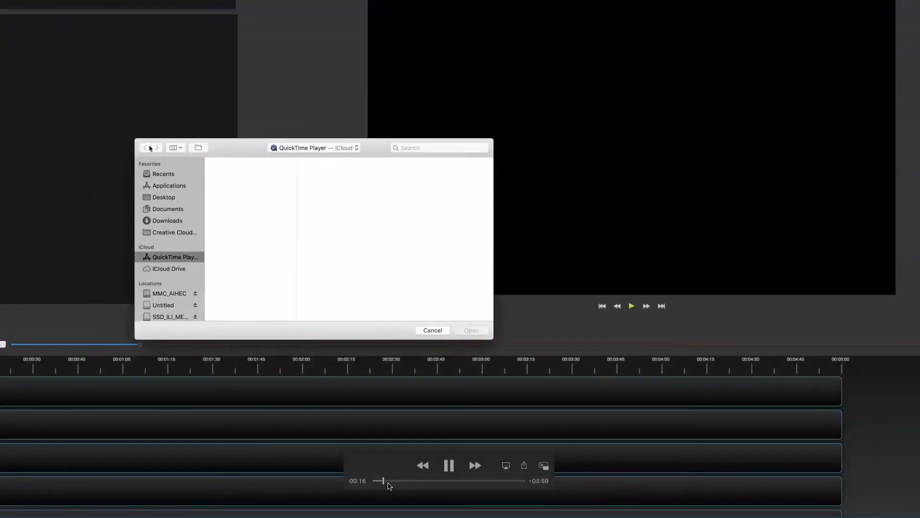
{"action": "left_click_drag", "start_coordinate": [383, 480], "coordinate": [403, 483]}
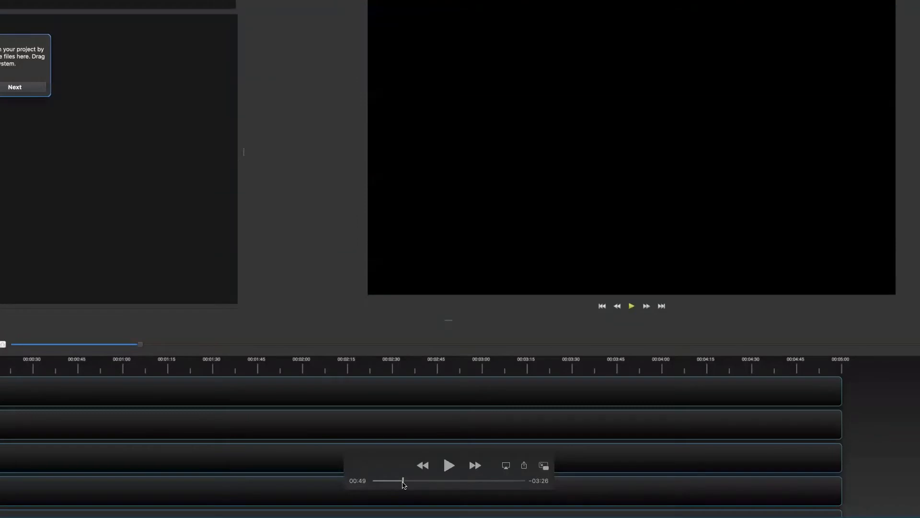
{"action": "left_click_drag", "start_coordinate": [403, 483], "coordinate": [410, 483]}
{"action": "key", "text": "space"}
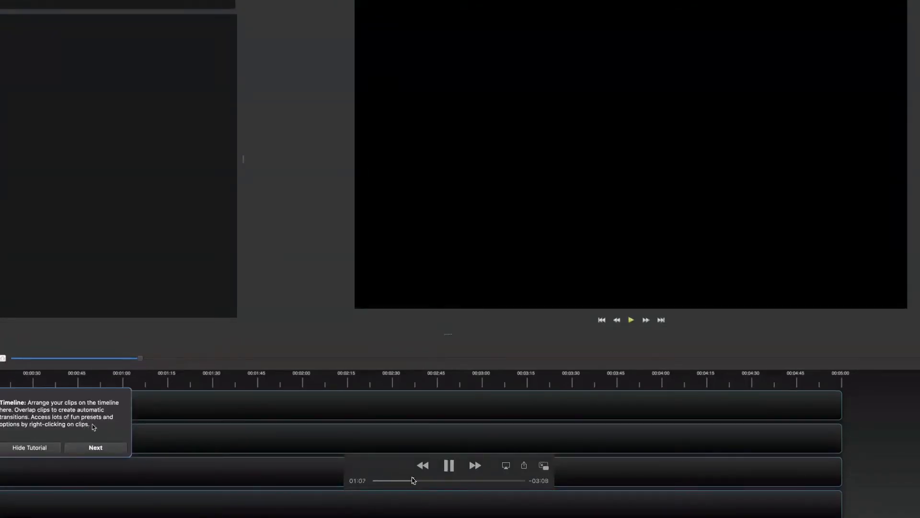
{"action": "left_click_drag", "start_coordinate": [412, 481], "coordinate": [445, 486]}
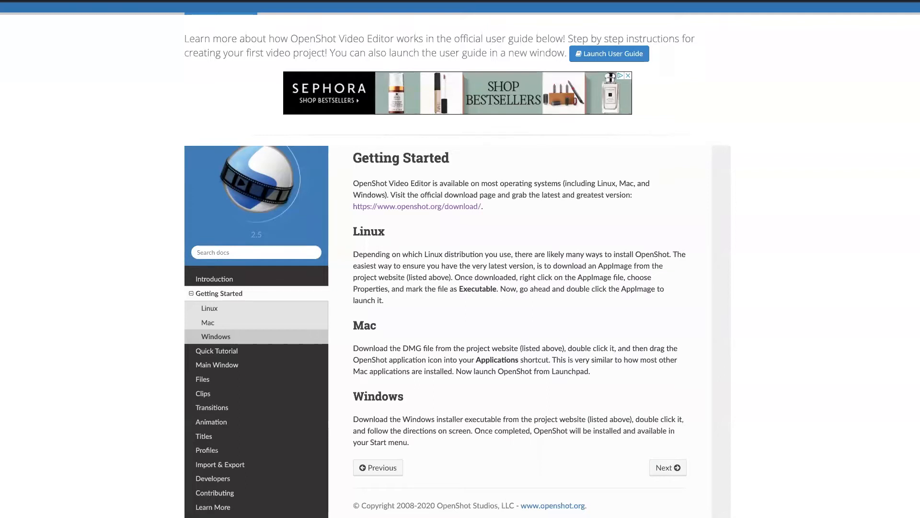
Switch to Finder and launch OpenShot Video Editor from the Applications folder
{"action": "key", "text": "super+Tab"}
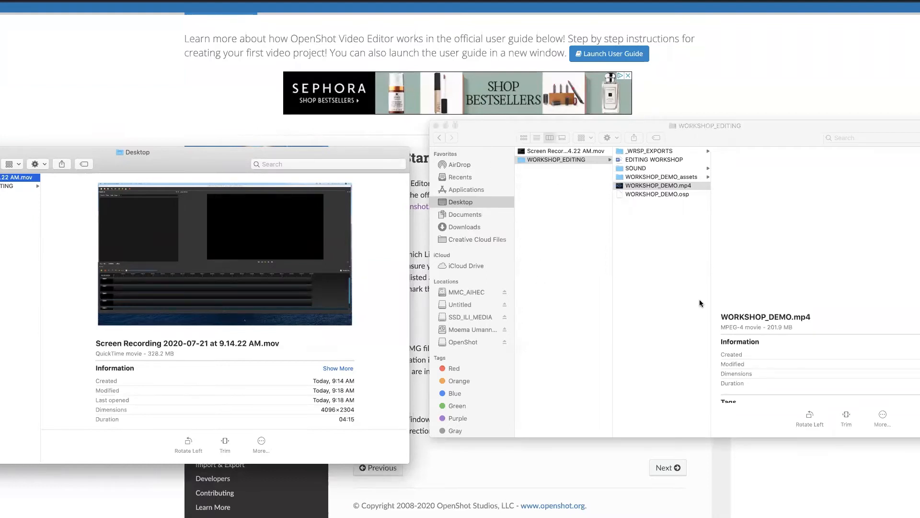
{"action": "left_click", "coordinate": [681, 278]}
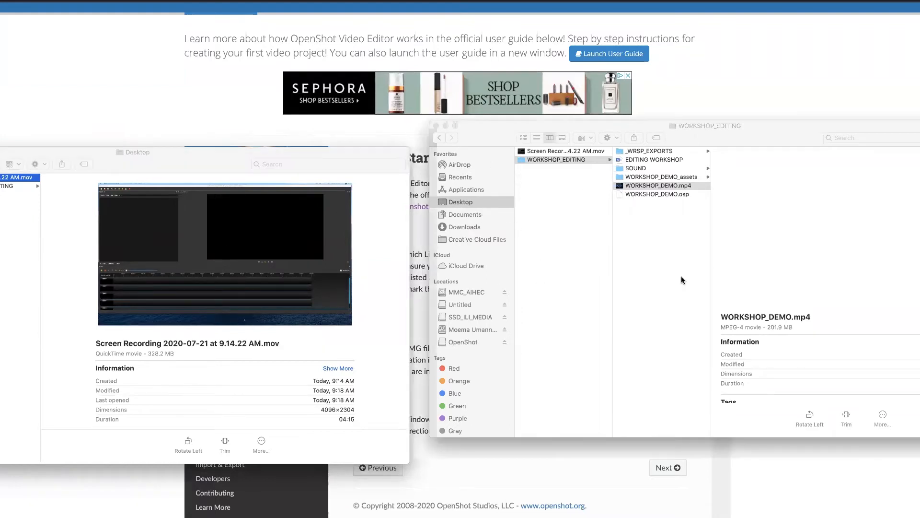
{"action": "left_click", "coordinate": [467, 189]}
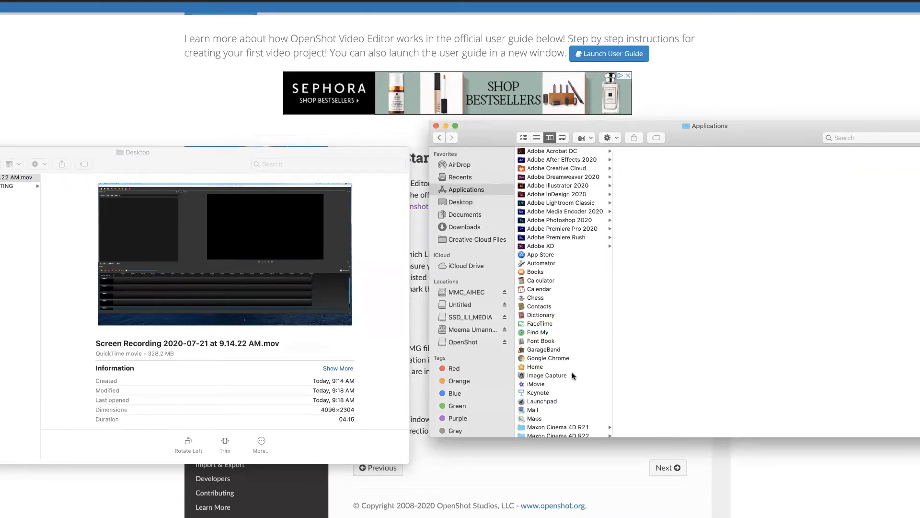
{"action": "scroll", "coordinate": [573, 379], "scroll_direction": "down", "scroll_amount": 10}
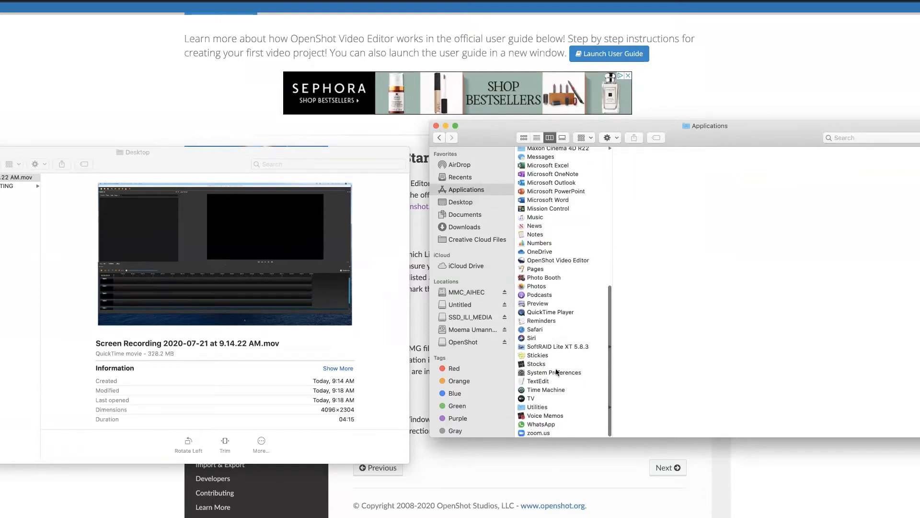
{"action": "left_click", "coordinate": [533, 261]}
{"action": "double_click", "coordinate": [524, 262]}
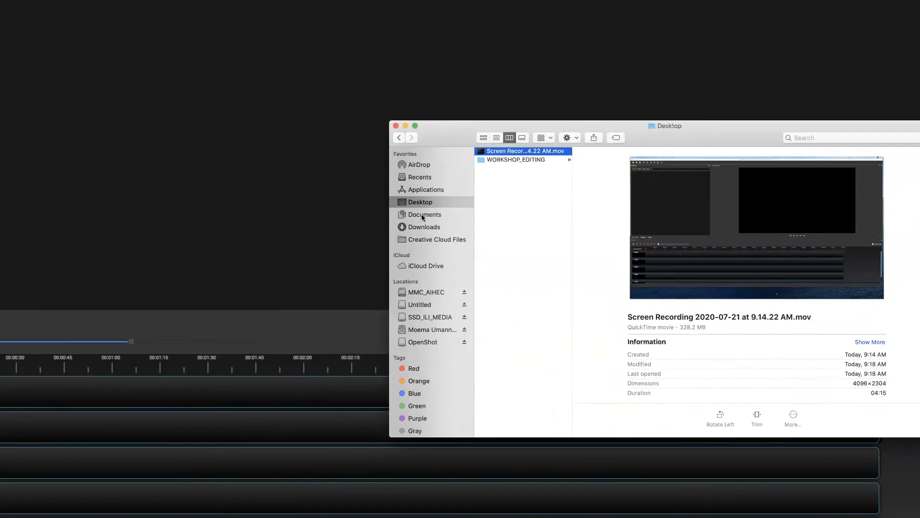
Import LITTLE_CODY_JUNE.mp4 from the _WRSP_EXPORTS folder inside WORKSHOP_EDITING into the OpenShot project files
{"action": "left_click", "coordinate": [514, 162]}
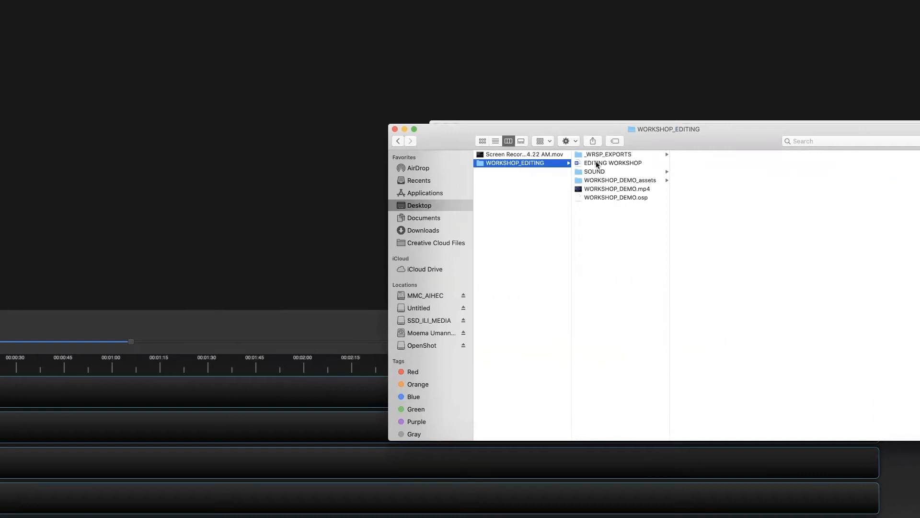
{"action": "left_click", "coordinate": [622, 155]}
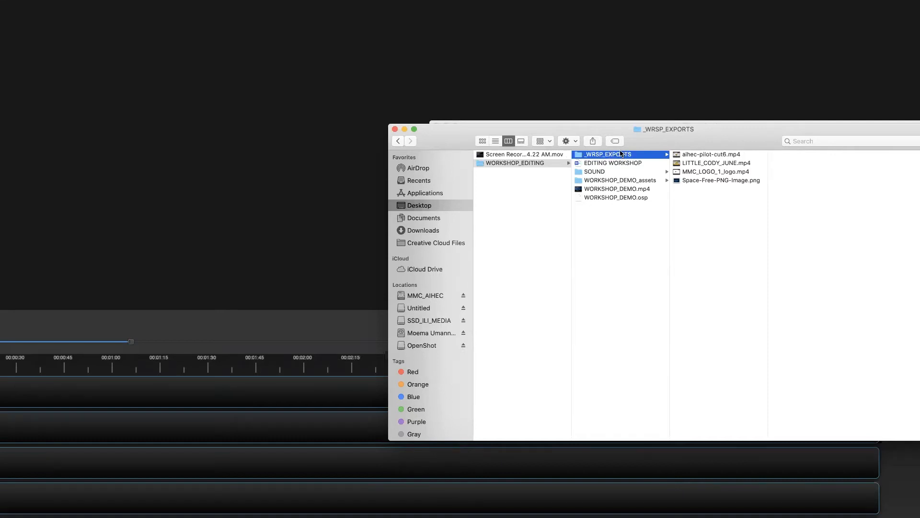
{"action": "left_click", "coordinate": [717, 166]}
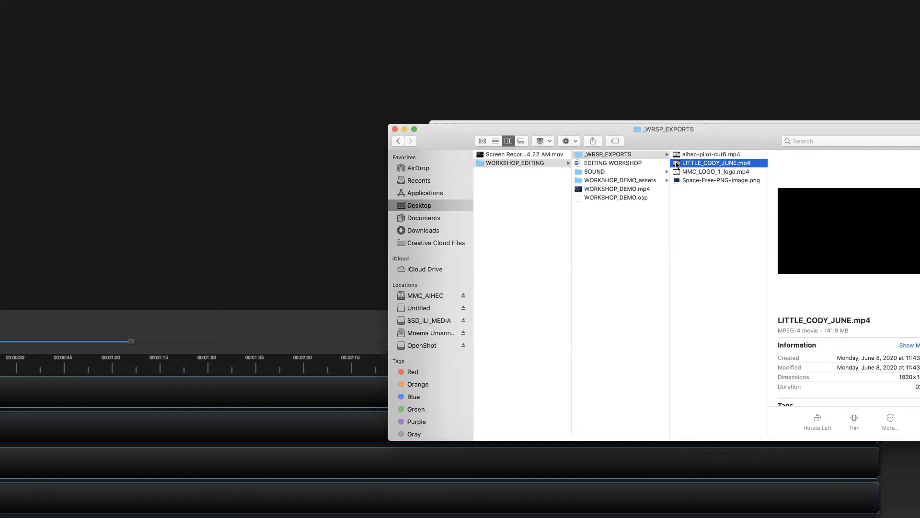
{"action": "left_click_drag", "start_coordinate": [677, 165], "coordinate": [0, 96]}
Import Into_the_Depths_Sting.mp3 from the SOUND folder in WORKSHOP_EDITING into the OpenShot project files
{"action": "left_click", "coordinate": [604, 170]}
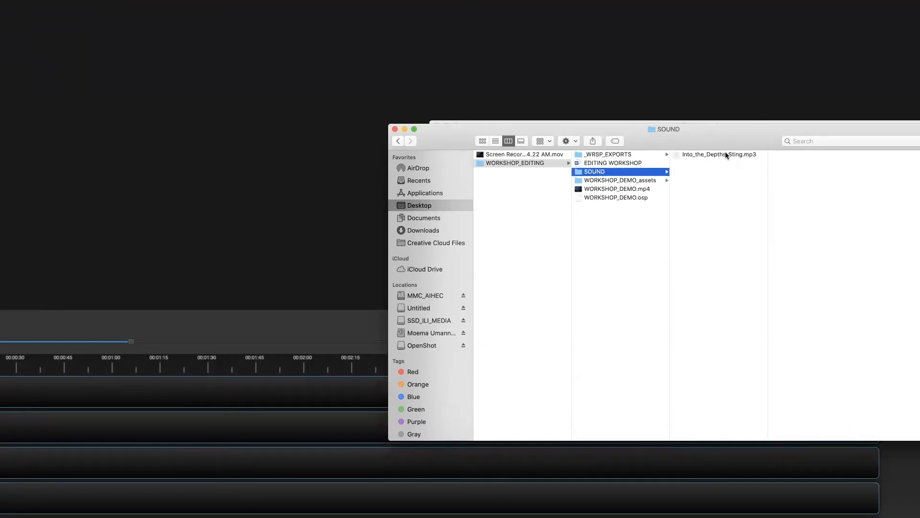
{"action": "left_click", "coordinate": [294, 134]}
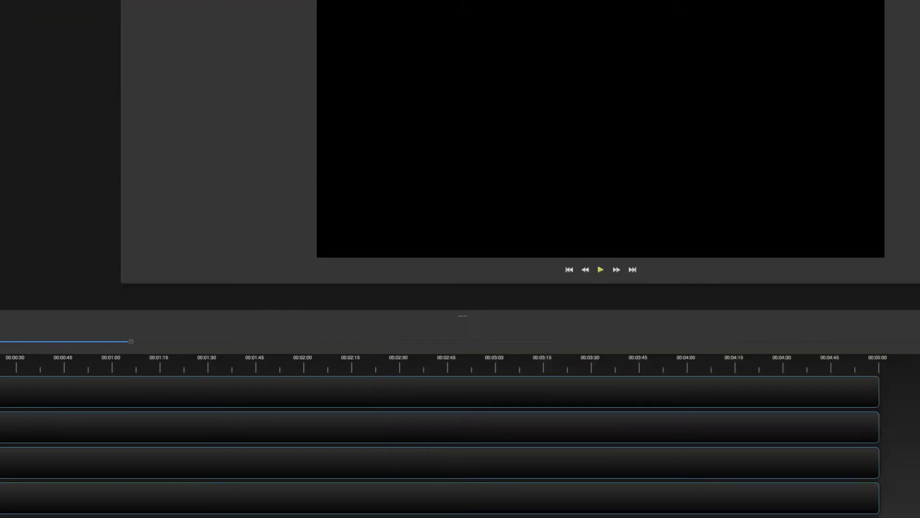
{"action": "key", "text": "super+Tab"}
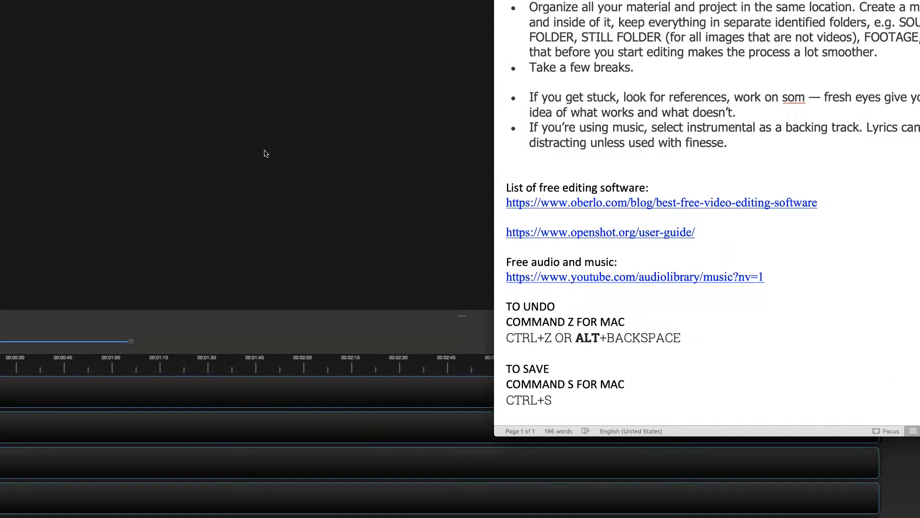
{"action": "left_click", "coordinate": [266, 154]}
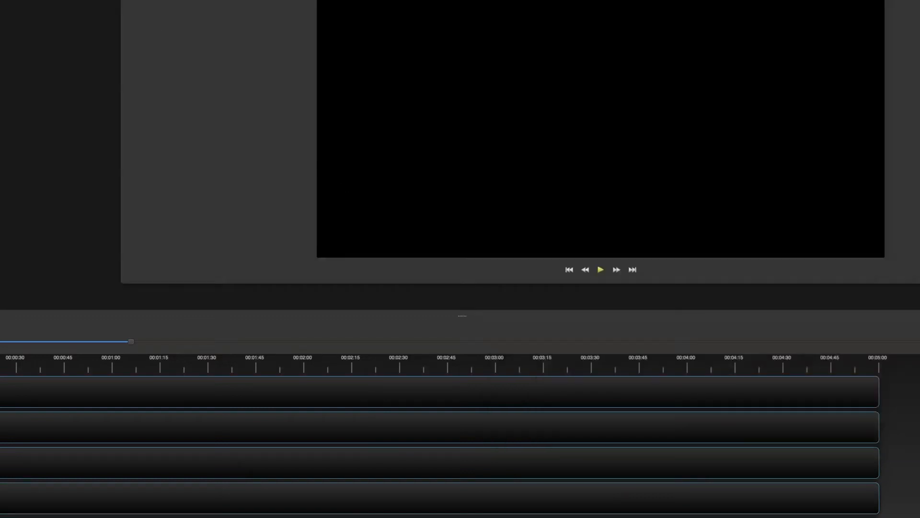
{"action": "key", "text": "super+Tab"}
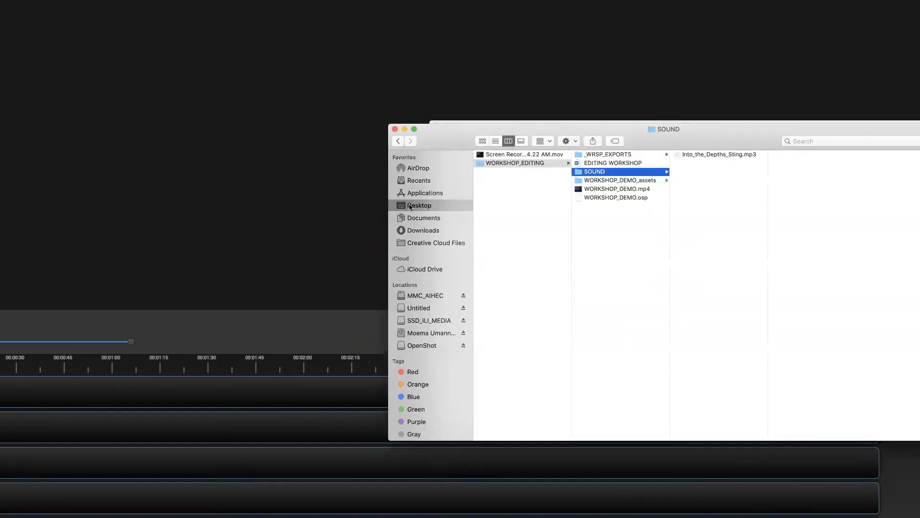
{"action": "left_click", "coordinate": [677, 154]}
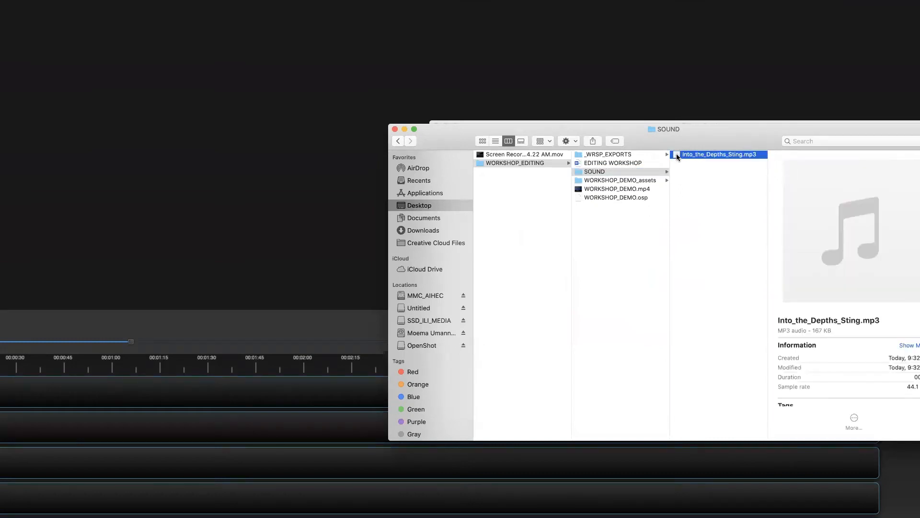
{"action": "left_click_drag", "start_coordinate": [622, 142], "coordinate": [0, 133]}
{"action": "left_click", "coordinate": [6, 185]}
In Finder, create a new folder named STILLS inside WORKSHOP_EDITING
{"action": "left_click", "coordinate": [648, 256]}
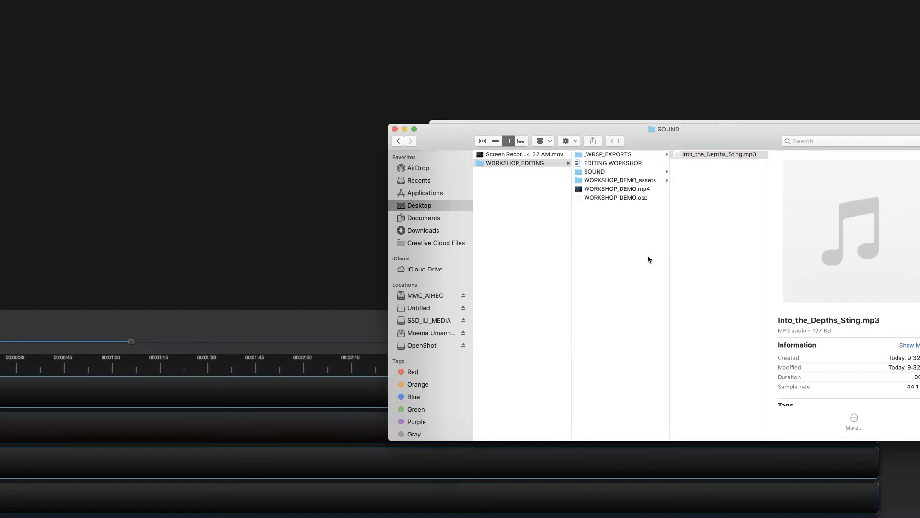
{"action": "left_click", "coordinate": [632, 181]}
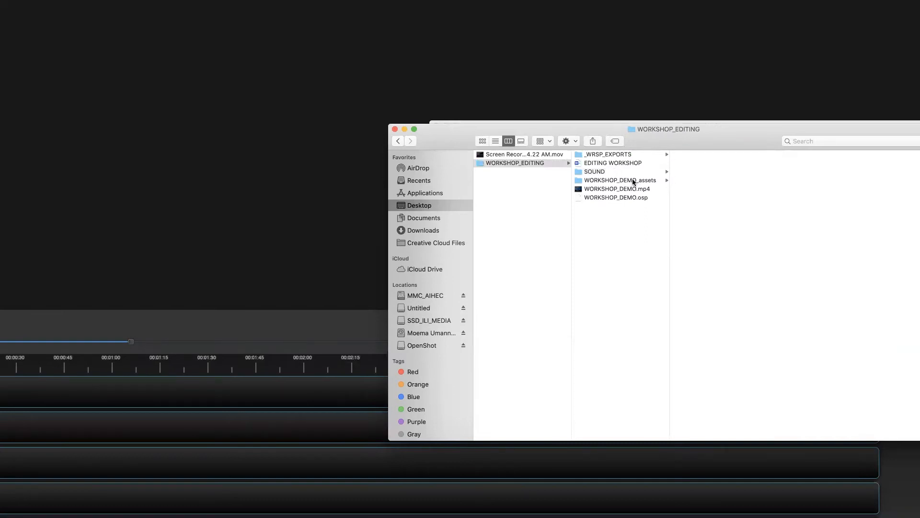
{"action": "left_click", "coordinate": [610, 155]}
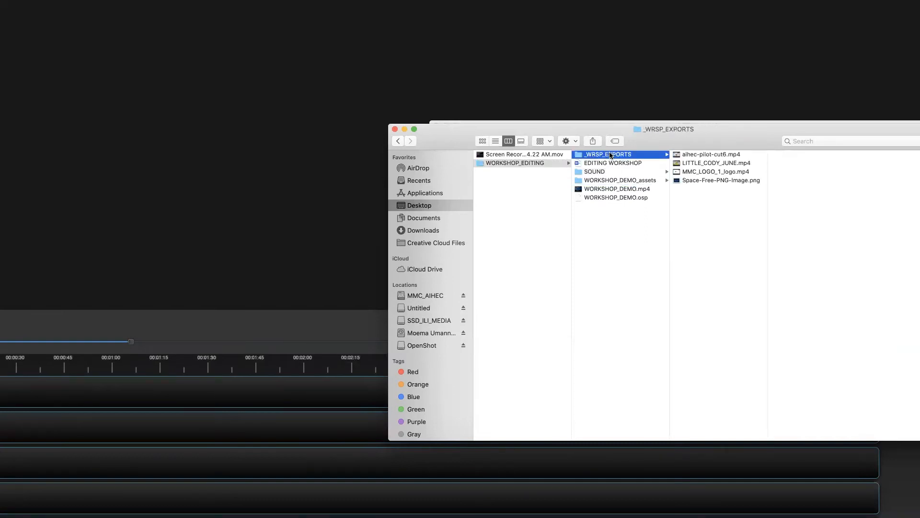
{"action": "left_click", "coordinate": [735, 180]}
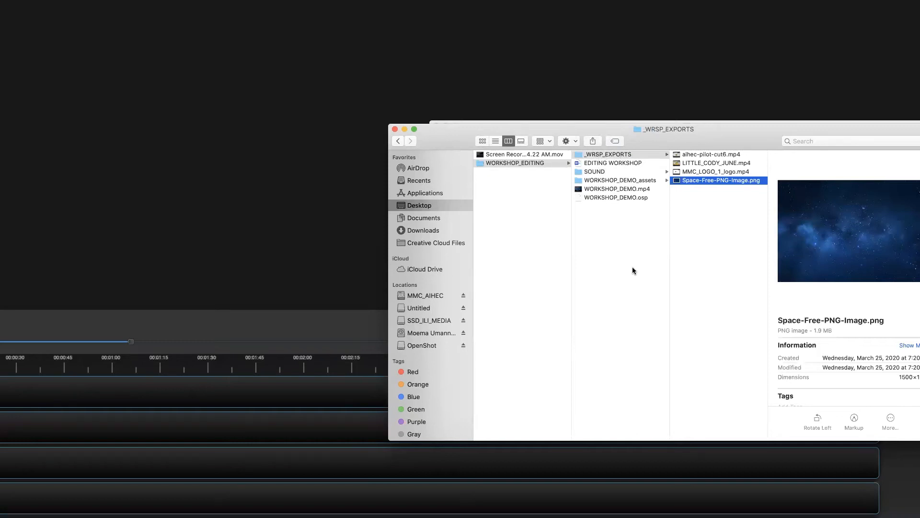
{"action": "right_click", "coordinate": [608, 233]}
{"action": "left_click", "coordinate": [630, 238]}
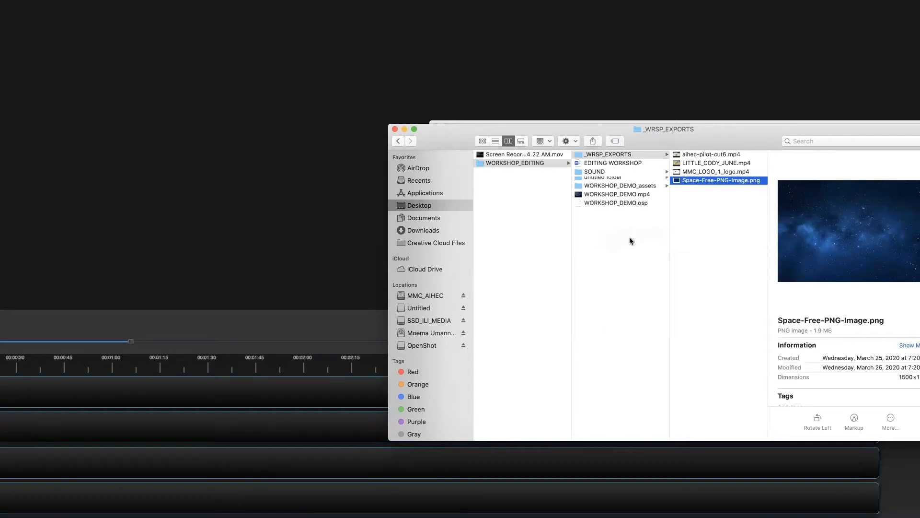
{"action": "type", "text": "STILLS"}
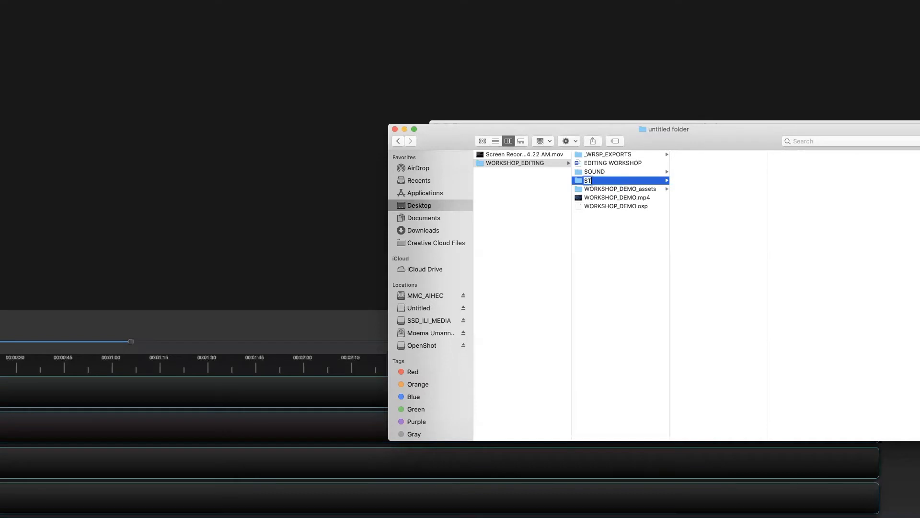
{"action": "left_click", "coordinate": [610, 268]}
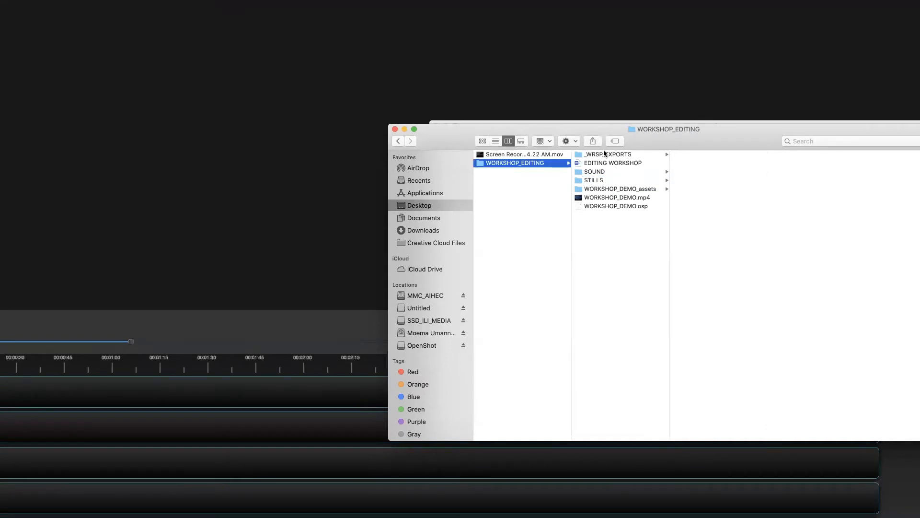
Move Space-Free-PNG-Image.png from _WRSP_EXPORTS into the STILLS folder, select it there, and switch back to OpenShot
{"action": "left_click", "coordinate": [609, 153]}
{"action": "left_click", "coordinate": [714, 180]}
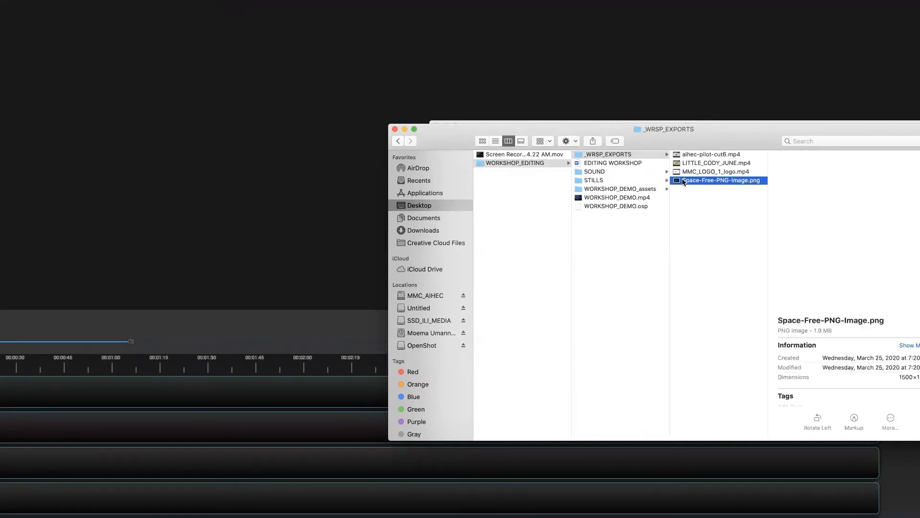
{"action": "left_click_drag", "start_coordinate": [714, 180], "coordinate": [593, 284]}
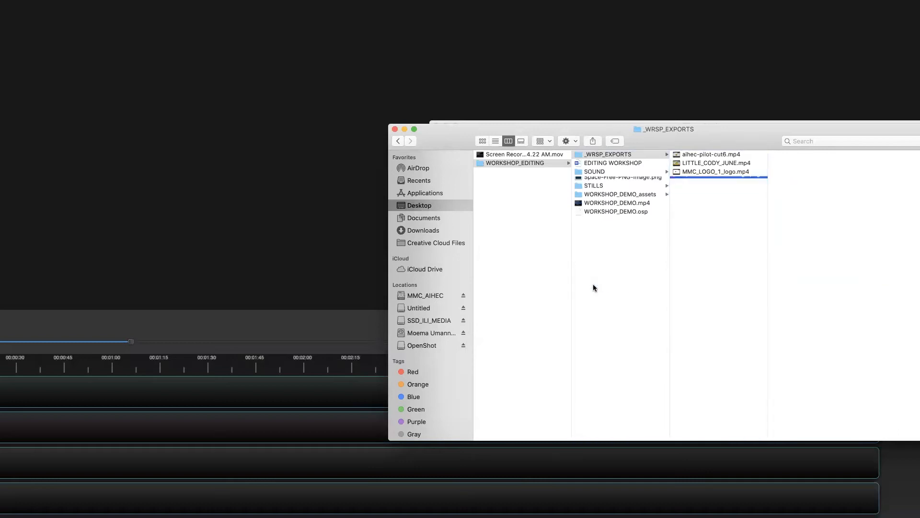
{"action": "left_click", "coordinate": [596, 181]}
{"action": "left_click_drag", "start_coordinate": [596, 180], "coordinate": [596, 192]}
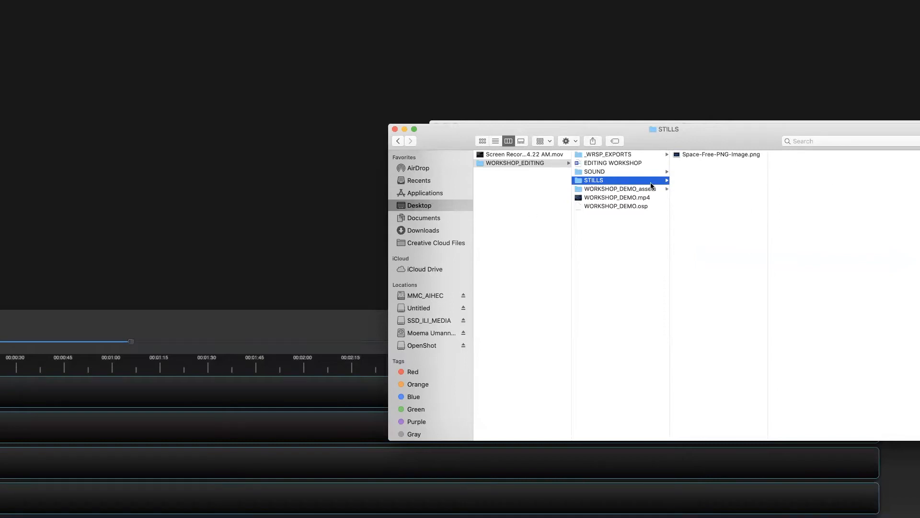
{"action": "left_click", "coordinate": [712, 154]}
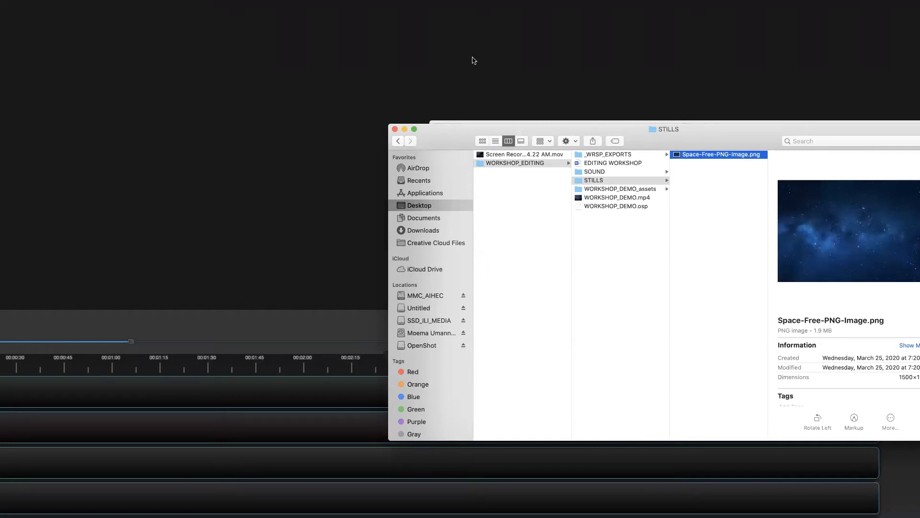
{"action": "left_click", "coordinate": [64, 165]}
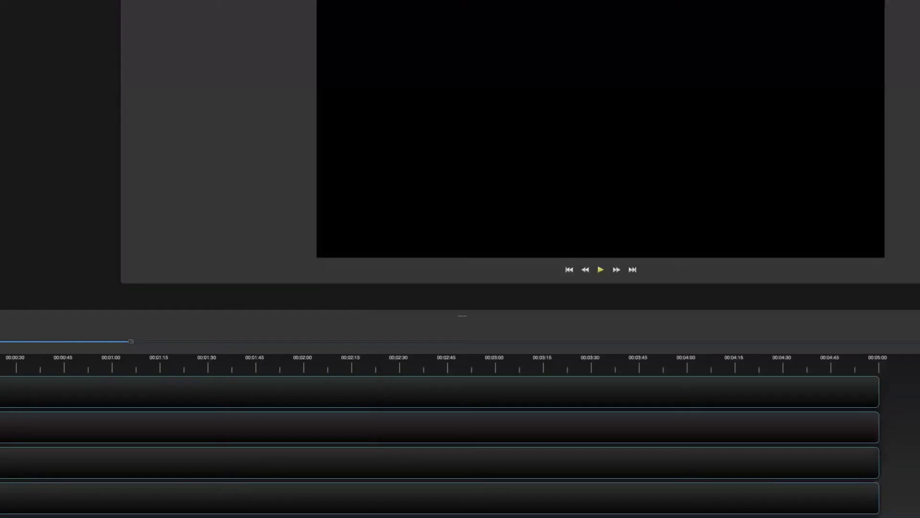
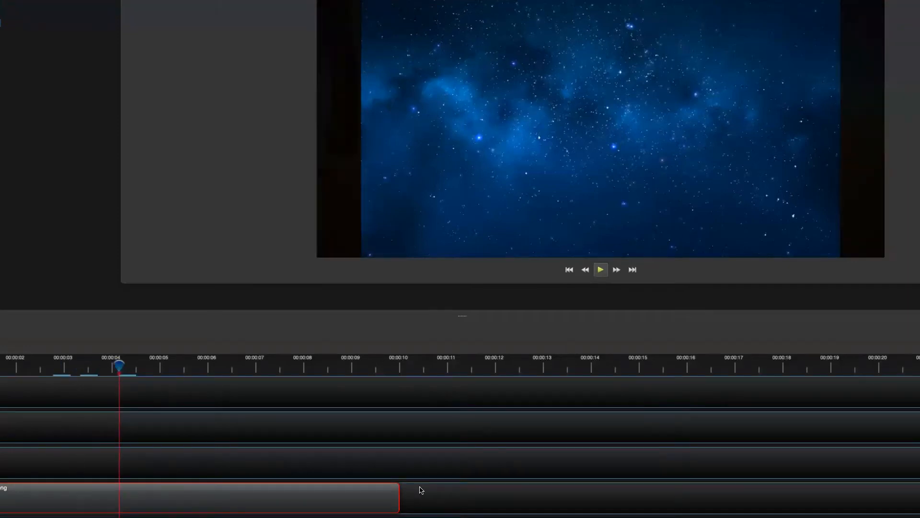
Trim the end of the space image clip on the timeline back to just past the 4-second mark
{"action": "left_click_drag", "start_coordinate": [399, 497], "coordinate": [117, 499]}
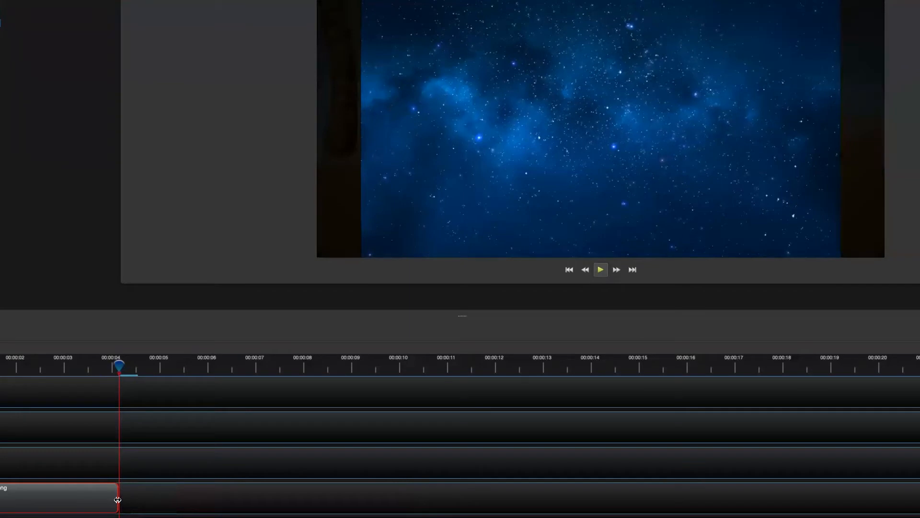
{"action": "left_click", "coordinate": [108, 372]}
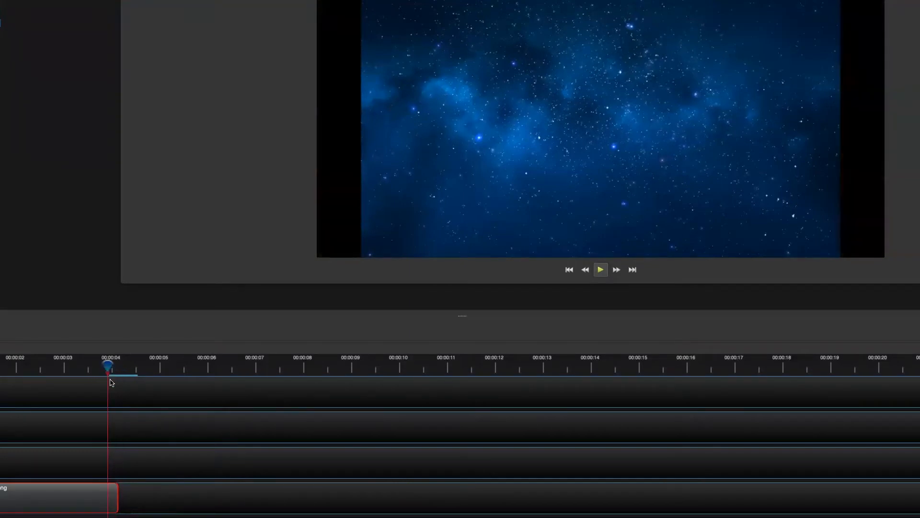
{"action": "mouse_move", "coordinate": [122, 499]}
{"action": "left_mouse_down"}
{"action": "mouse_move", "coordinate": [206, 504]}
{"action": "mouse_move", "coordinate": [114, 504]}
{"action": "mouse_move", "coordinate": [125, 504]}
{"action": "left_mouse_up"}
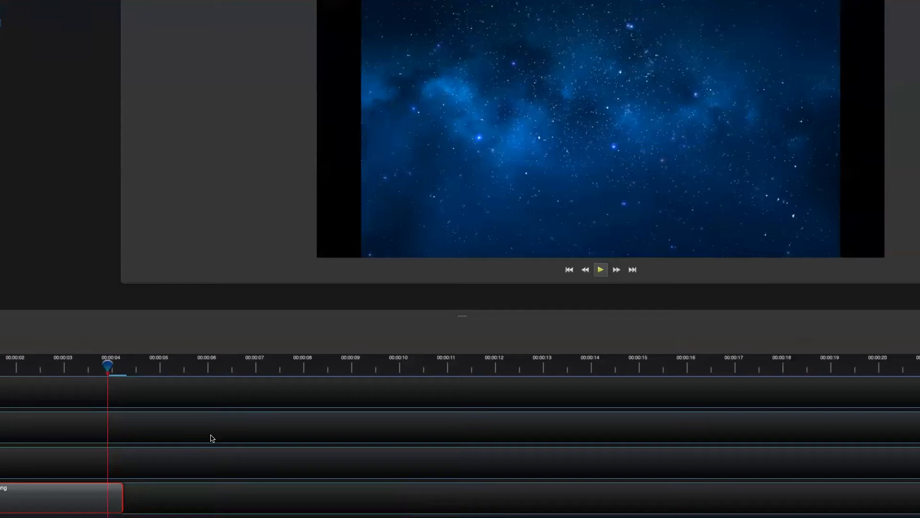
Undo the trims on the space image clip, and briefly show the undo and save shortcuts in the Word notes
{"action": "key", "text": "ctrl+z"}
{"action": "key", "text": "ctrl+z"}
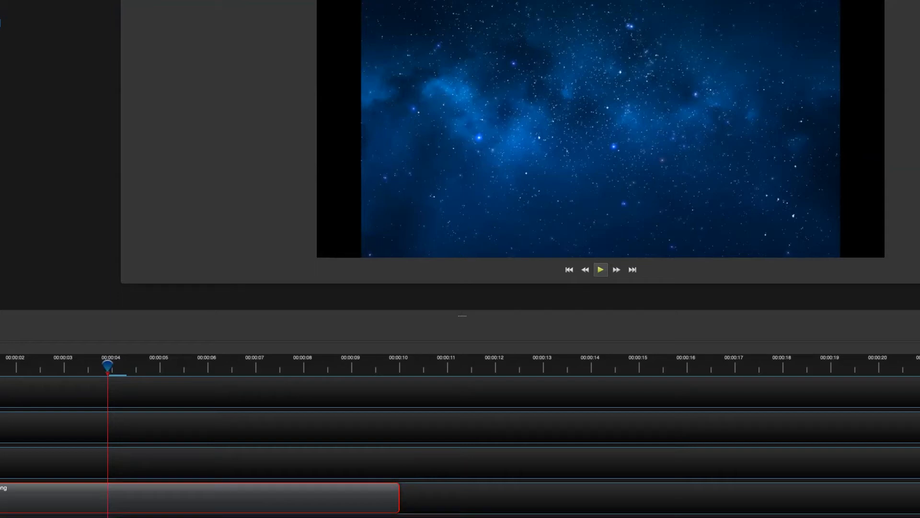
{"action": "key", "text": "super+Tab"}
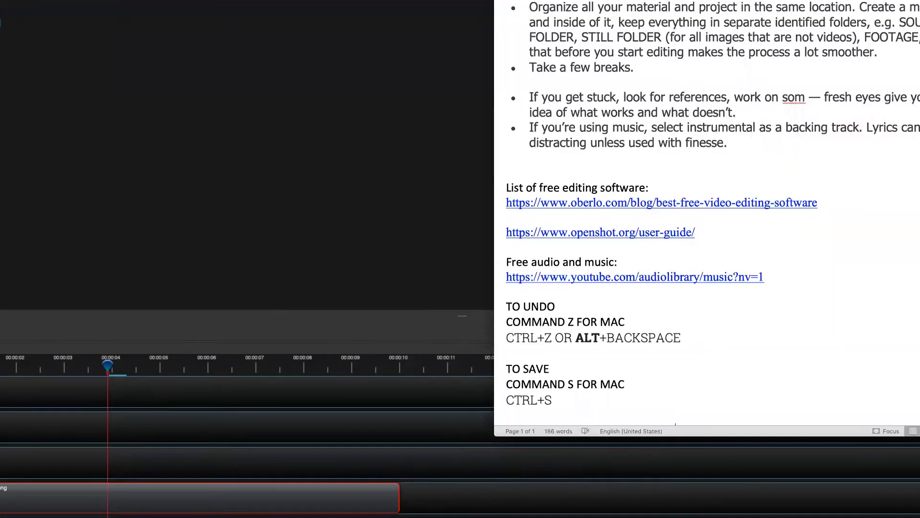
{"action": "key", "text": "super+Tab"}
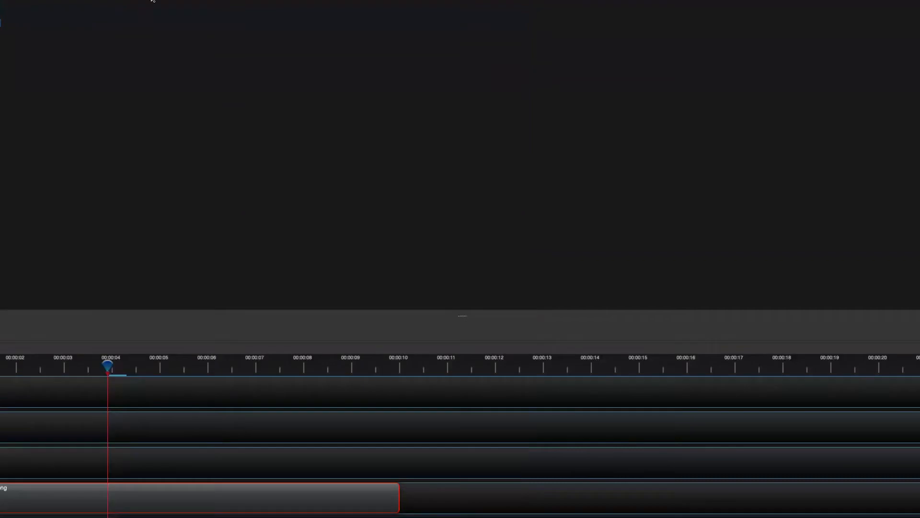
{"action": "left_click", "coordinate": [207, 428]}
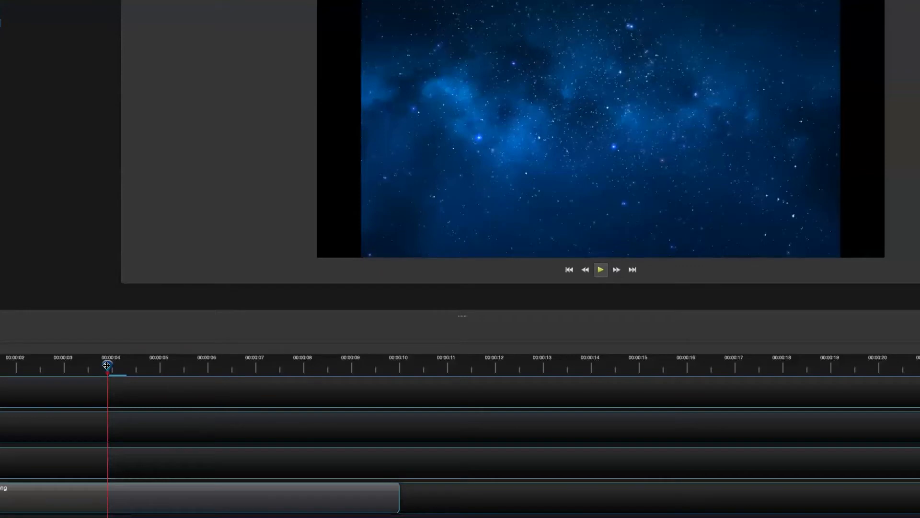
Move the playhead to the 4-second mark, then play and stop the preview with the system volume raised
{"action": "left_click_drag", "start_coordinate": [107, 365], "coordinate": [112, 364]}
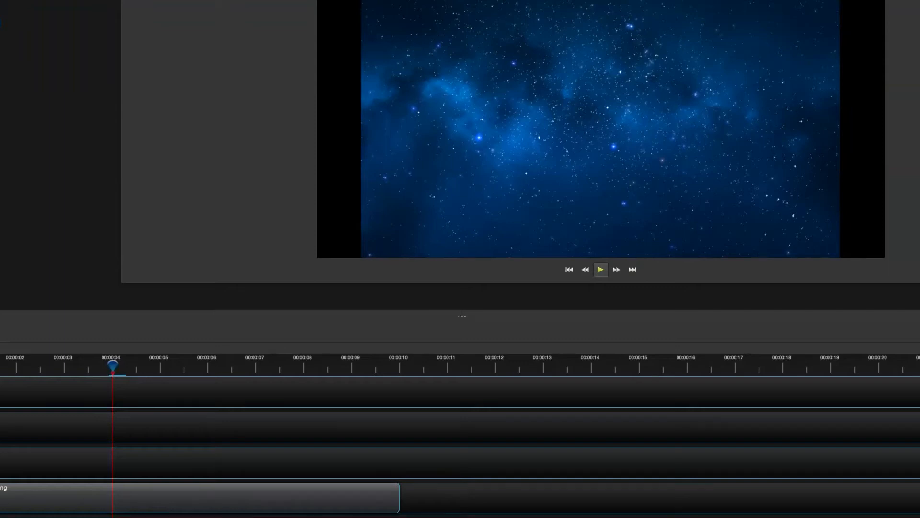
{"action": "left_click_drag", "start_coordinate": [2, 341], "coordinate": [98, 341]}
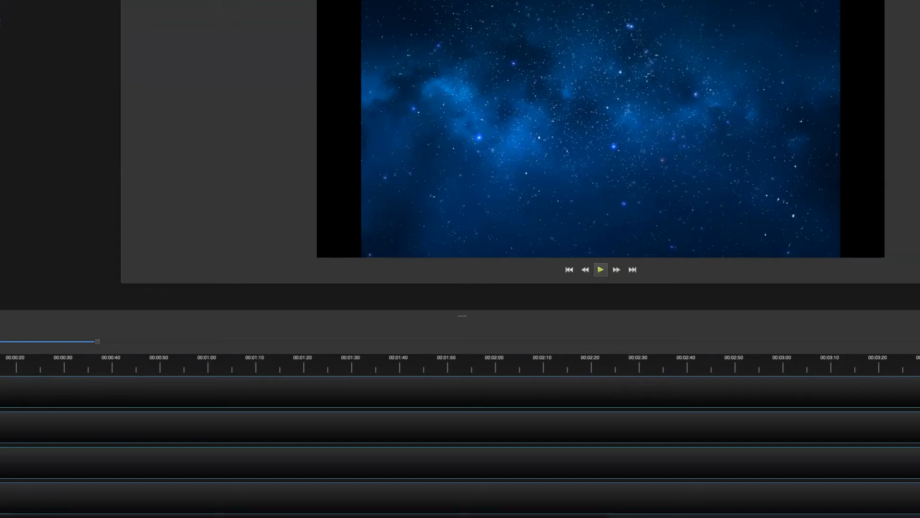
{"action": "left_click", "coordinate": [1, 15]}
{"action": "key", "text": "space"}
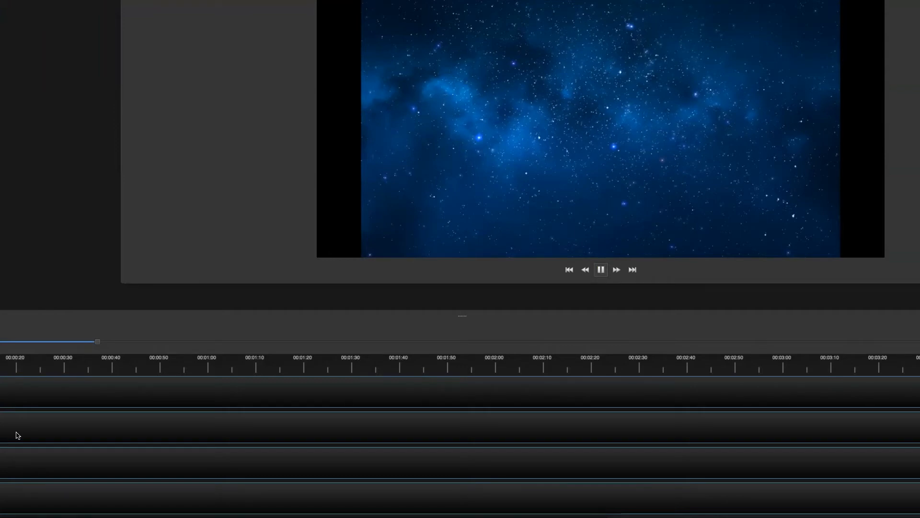
{"action": "key", "text": "XF86AudioRaiseVolume"}
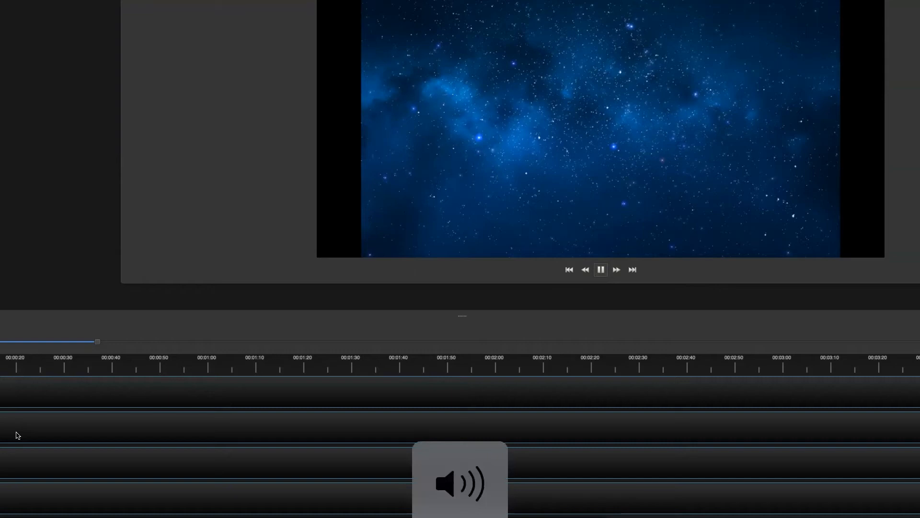
{"action": "key", "text": "space"}
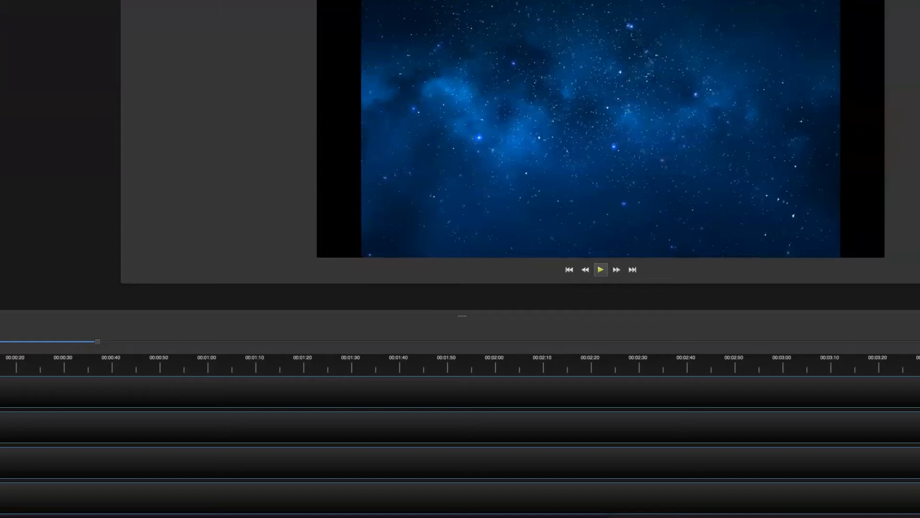
Transform the space image clip, enlarging it beyond the preview frame so it covers the black side bars
{"action": "right_click", "coordinate": [0, 497]}
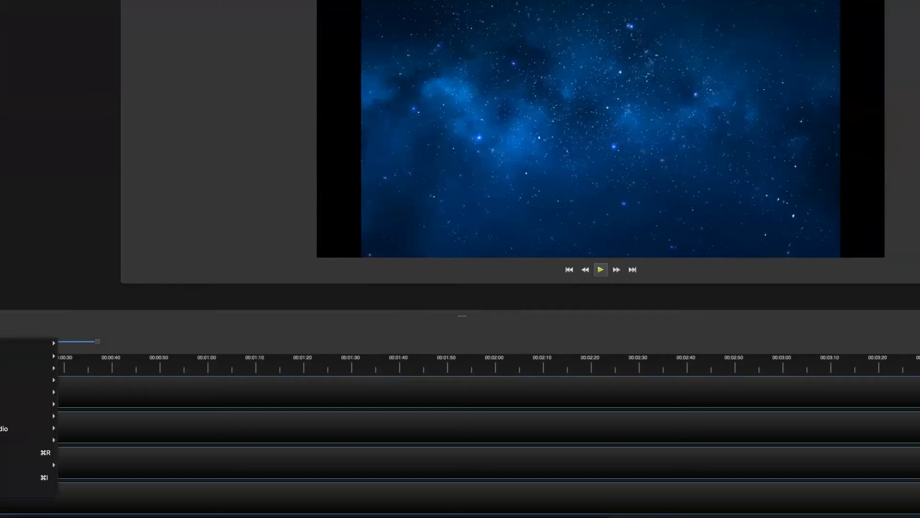
{"action": "left_click", "coordinate": [15, 453]}
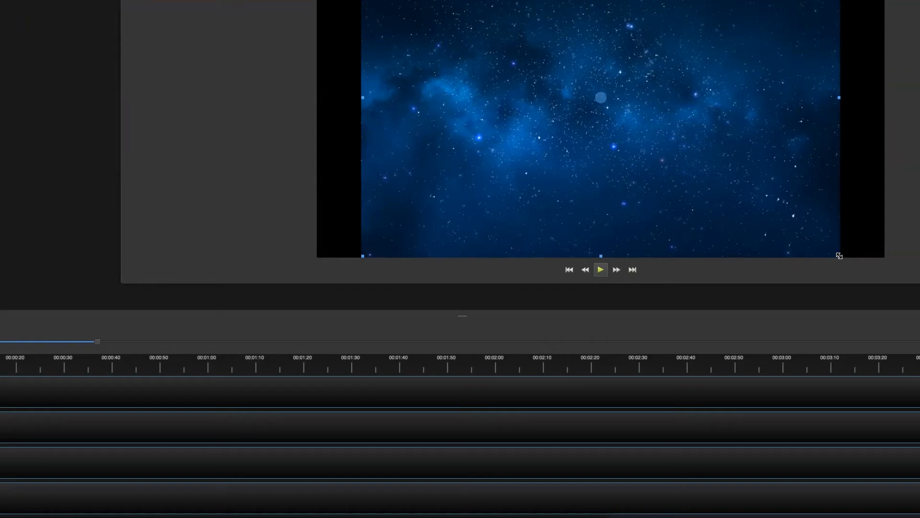
{"action": "left_click_drag", "start_coordinate": [840, 255], "coordinate": [919, 376]}
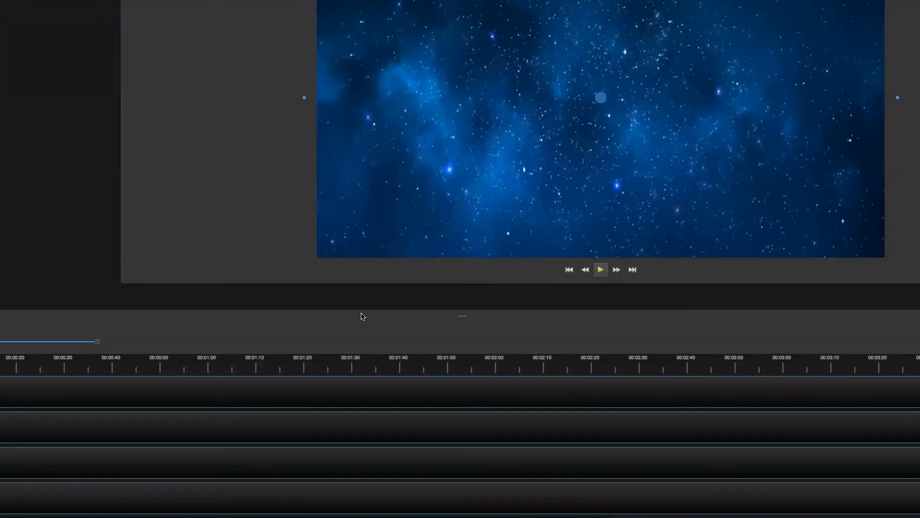
{"action": "left_click", "coordinate": [209, 427]}
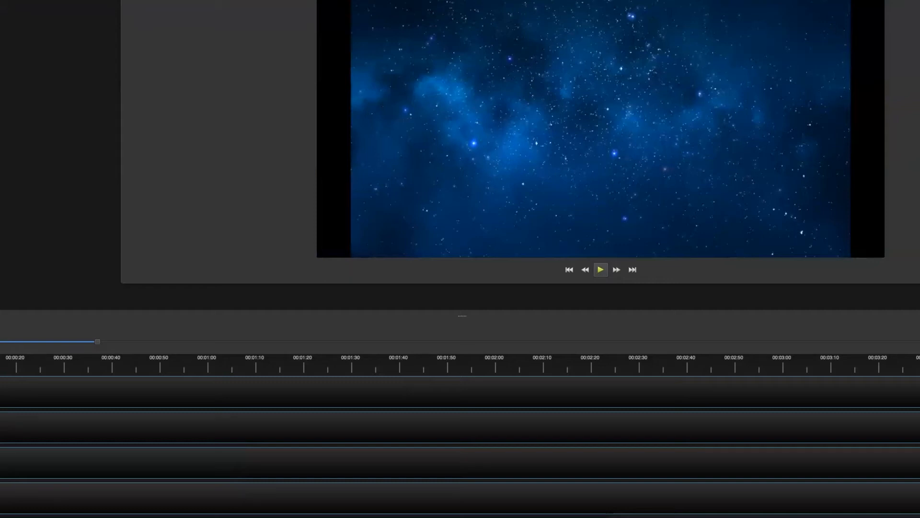
Play and stop the preview, then transform the space image clip, enlarging it beyond the preview frame to cover the black side bars
{"action": "key", "text": "space"}
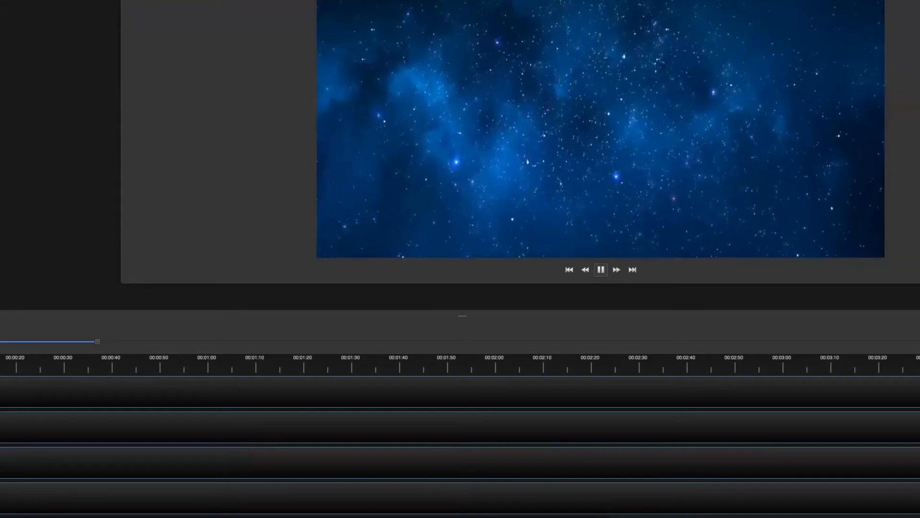
{"action": "key", "text": "space"}
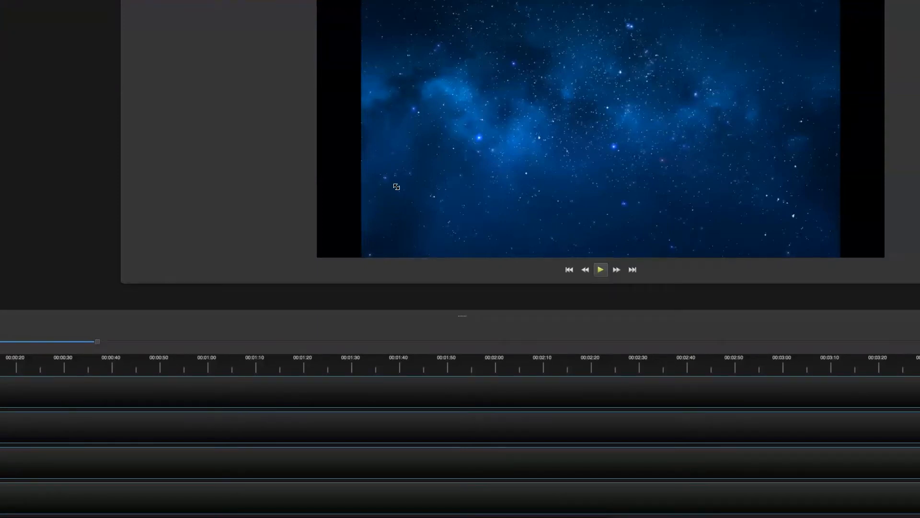
{"action": "right_click", "coordinate": [0, 499]}
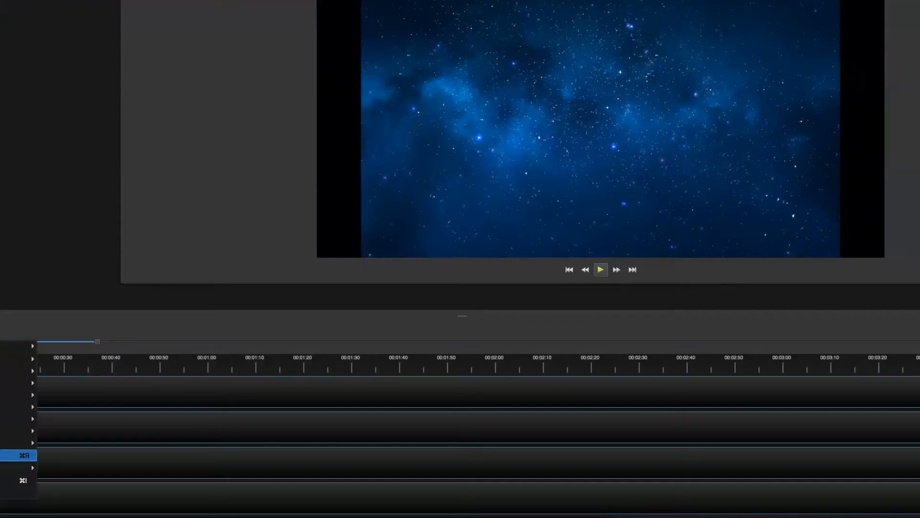
{"action": "left_click", "coordinate": [19, 455]}
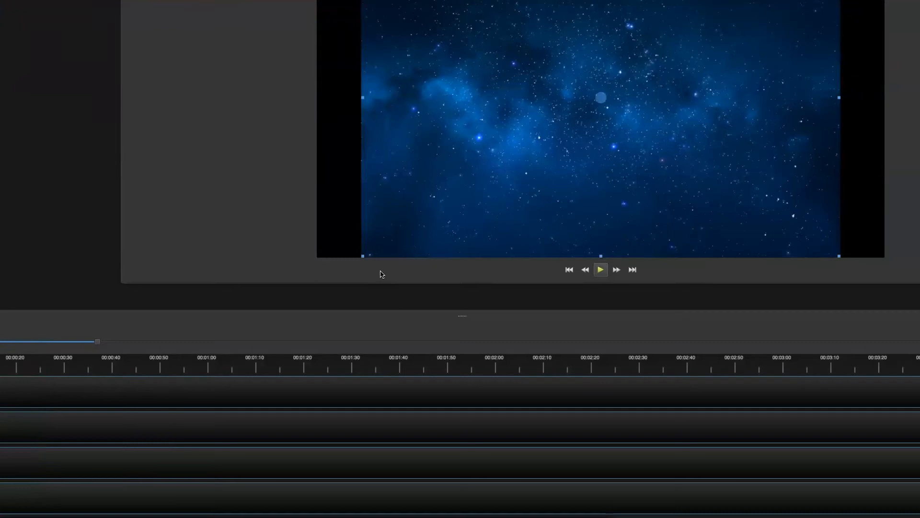
{"action": "left_click_drag", "start_coordinate": [363, 259], "coordinate": [259, 312]}
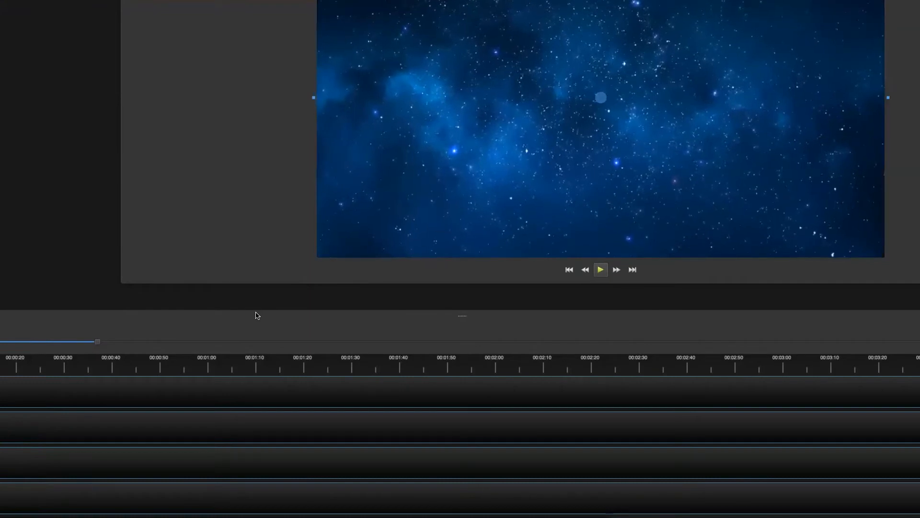
Deselect the transformed clip and play and stop the preview to check how the enlarged space image fills the frame
{"action": "left_click", "coordinate": [180, 440]}
{"action": "key", "text": "space"}
{"action": "key", "text": "space"}
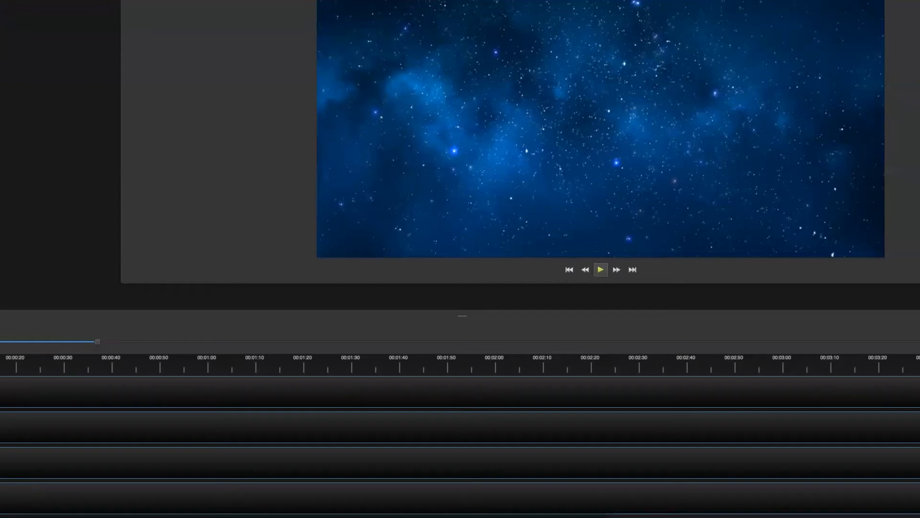
{"action": "key", "text": "super+t"}
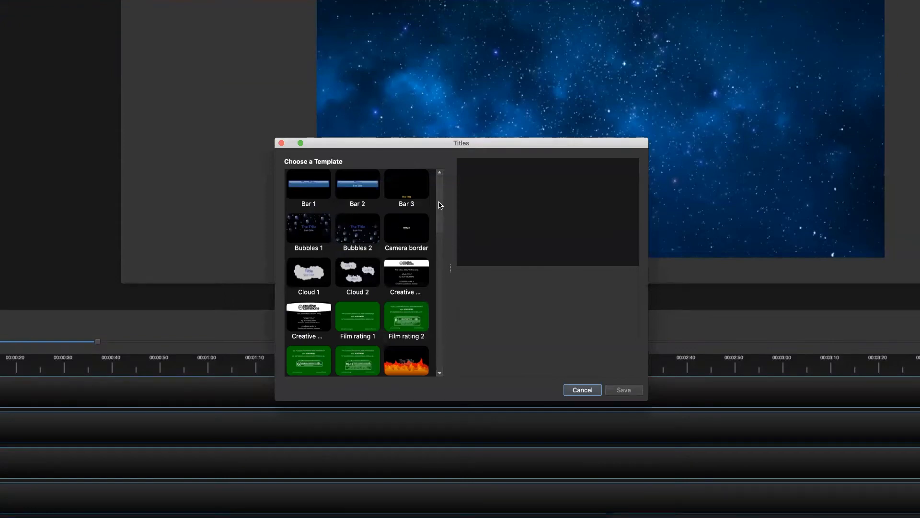
{"action": "left_click_drag", "start_coordinate": [442, 207], "coordinate": [450, 352]}
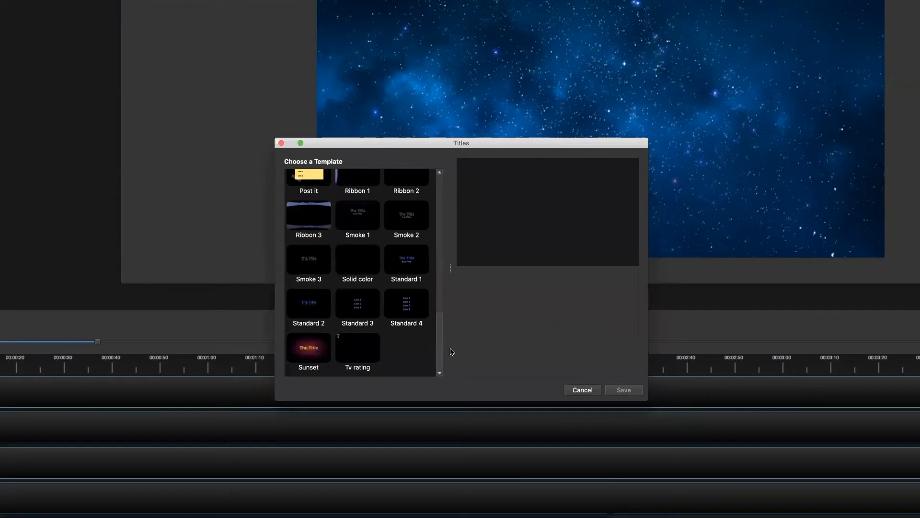
{"action": "left_click", "coordinate": [304, 354]}
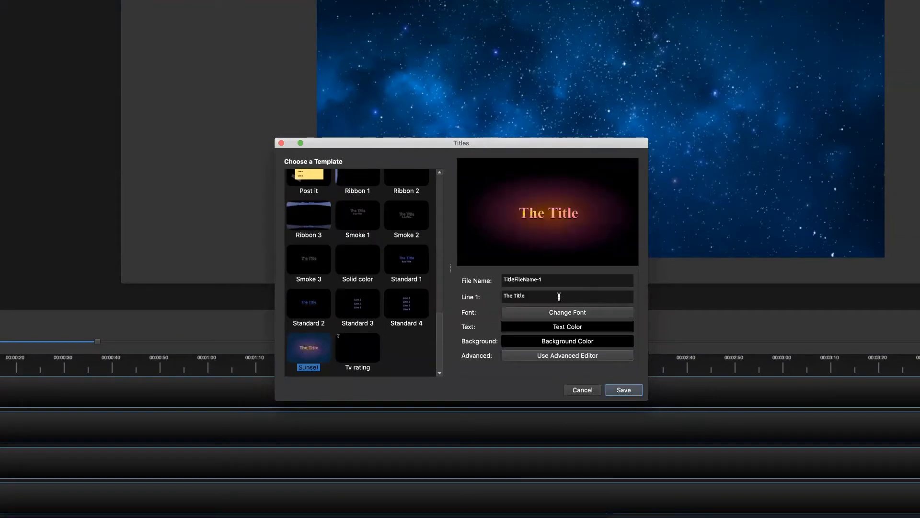
{"action": "left_click_drag", "start_coordinate": [545, 280], "coordinate": [493, 272]}
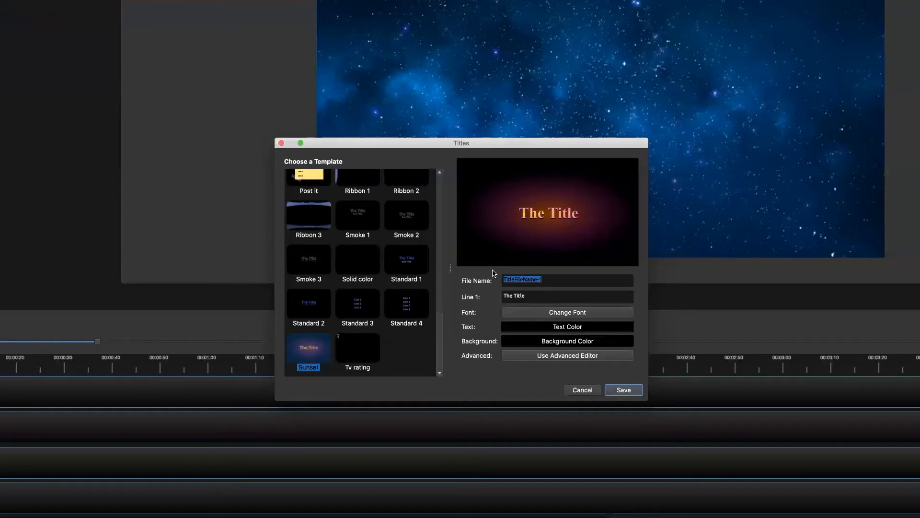
{"action": "type", "text": "CODY TEST"}
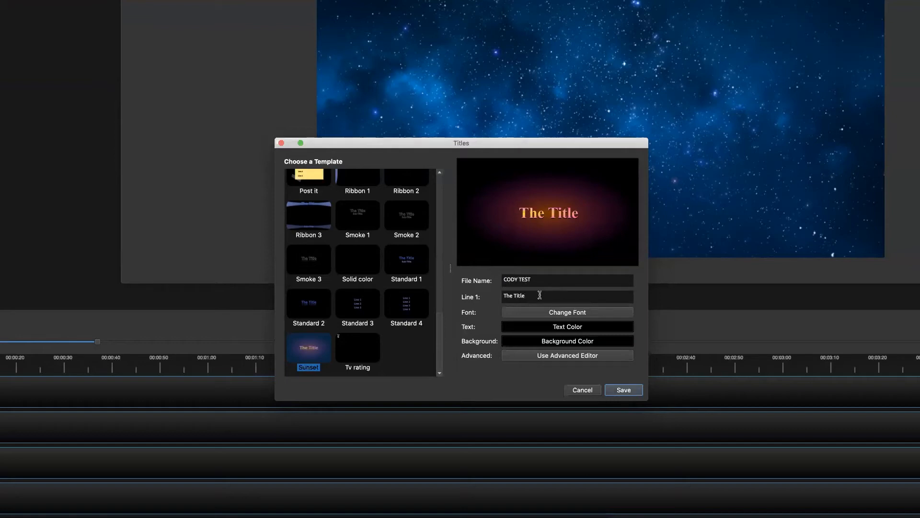
{"action": "key", "text": "Tab"}
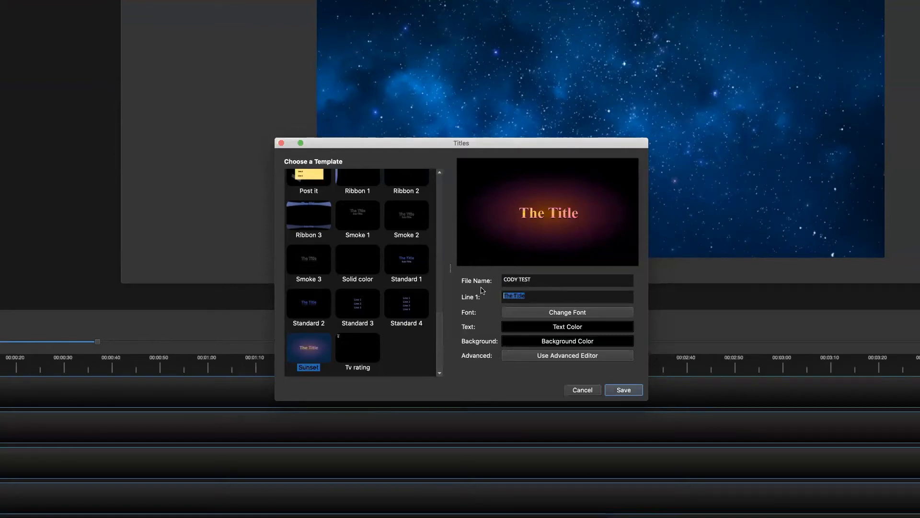
{"action": "type", "text": "S"}
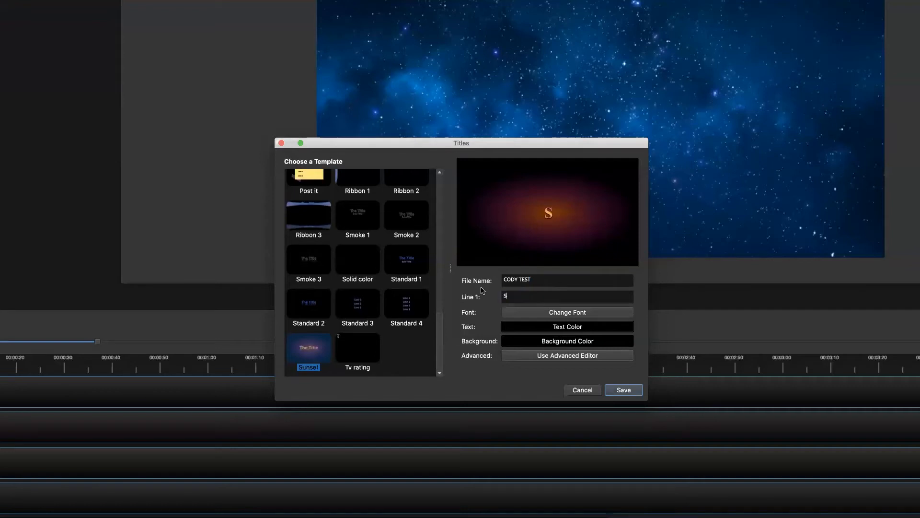
{"action": "type", "text": "PACE CODU"}
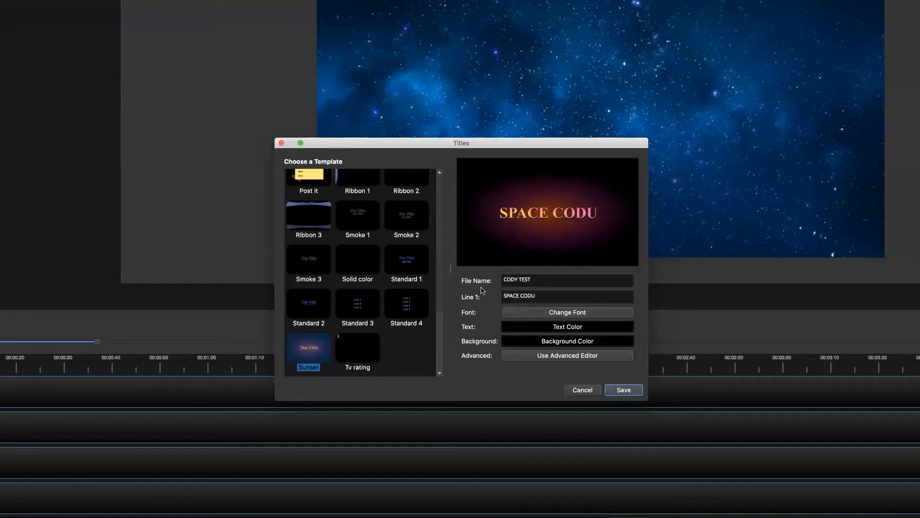
{"action": "key", "text": "BackSpace"}
{"action": "type", "text": "Y"}
{"action": "left_click_drag", "start_coordinate": [542, 296], "coordinate": [485, 292]}
{"action": "left_click", "coordinate": [572, 327]}
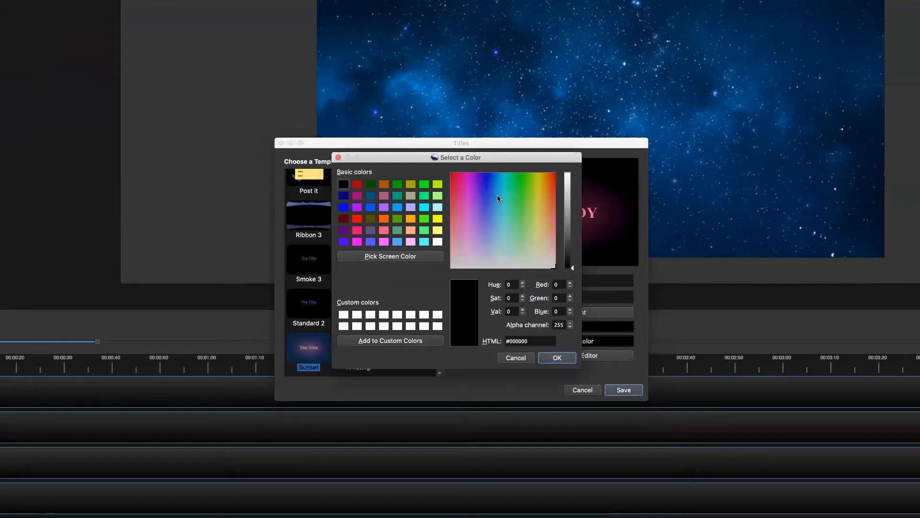
{"action": "left_click", "coordinate": [500, 194]}
{"action": "left_click", "coordinate": [571, 360]}
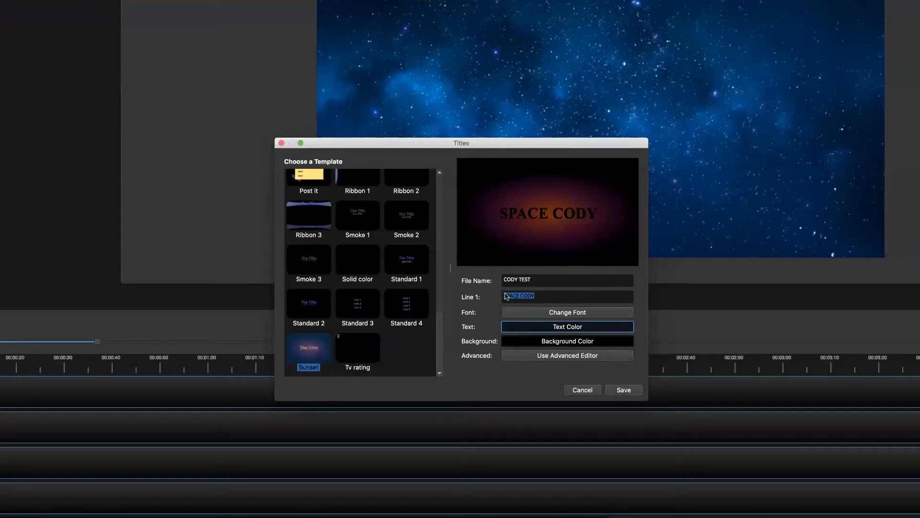
{"action": "left_click", "coordinate": [585, 325]}
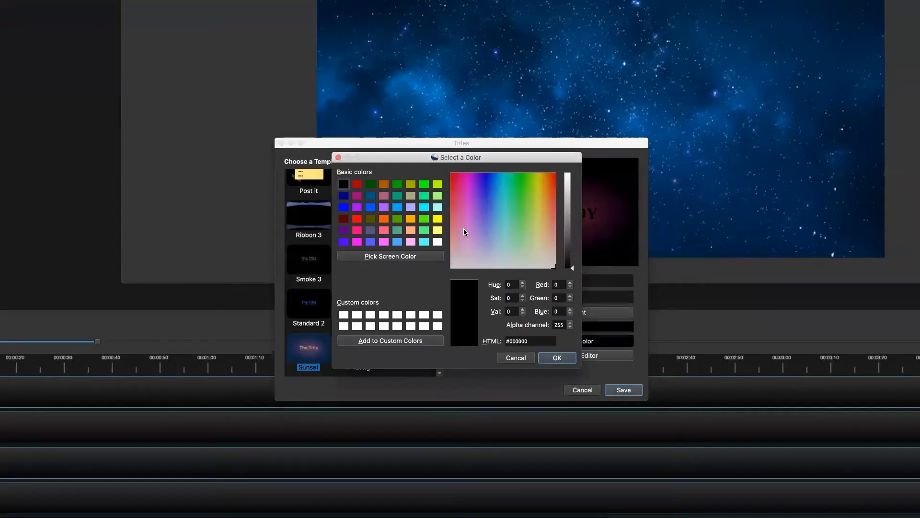
{"action": "left_click", "coordinate": [415, 243]}
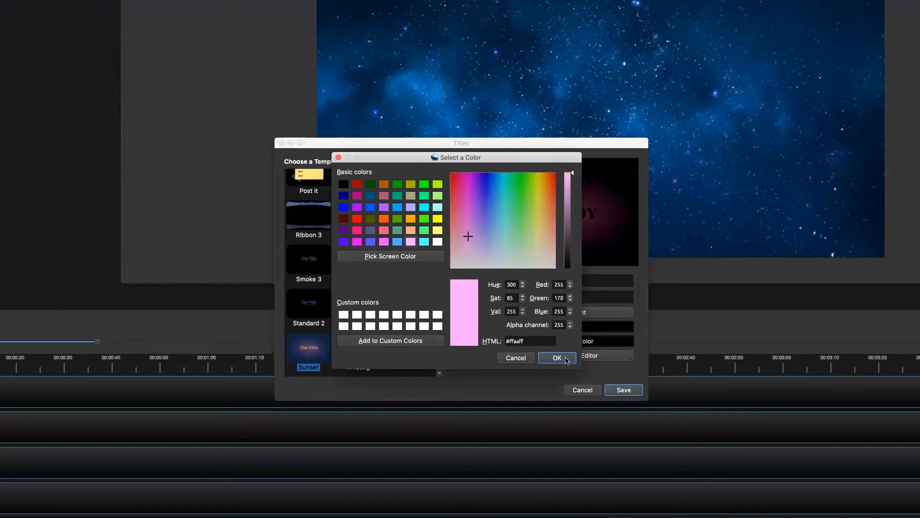
{"action": "left_click", "coordinate": [565, 359]}
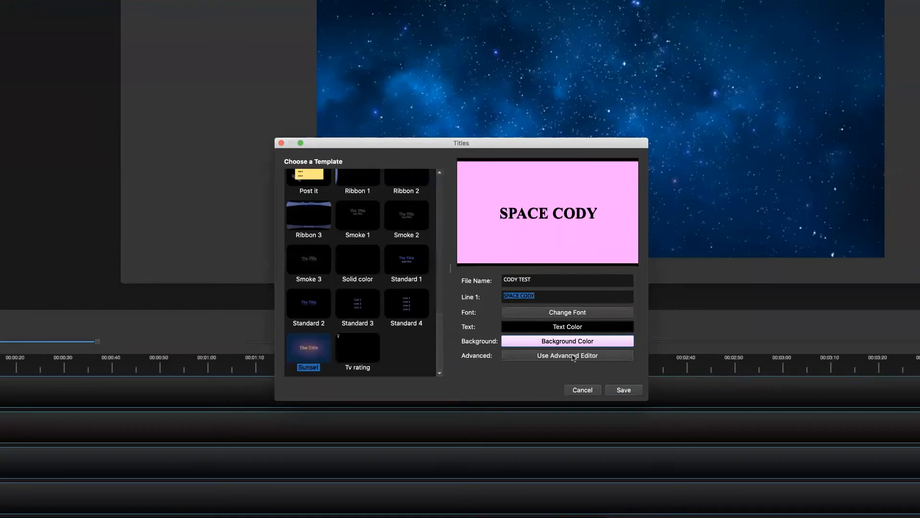
{"action": "left_click", "coordinate": [595, 389]}
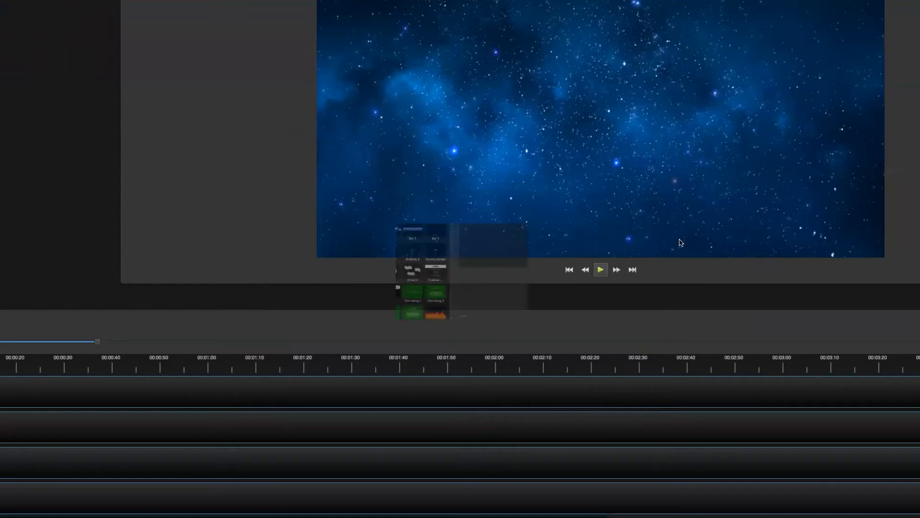
Create a title from the Sunset template with its first line set to SPACE CODY, and save it to the project files
{"action": "scroll", "coordinate": [363, 317], "scroll_direction": "down", "scroll_amount": 10}
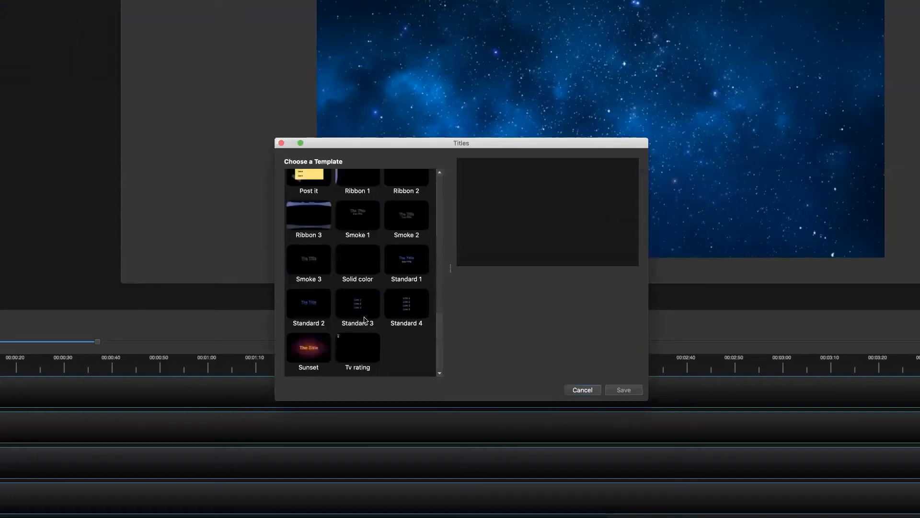
{"action": "left_click", "coordinate": [312, 347]}
{"action": "left_click_drag", "start_coordinate": [527, 298], "coordinate": [487, 301]}
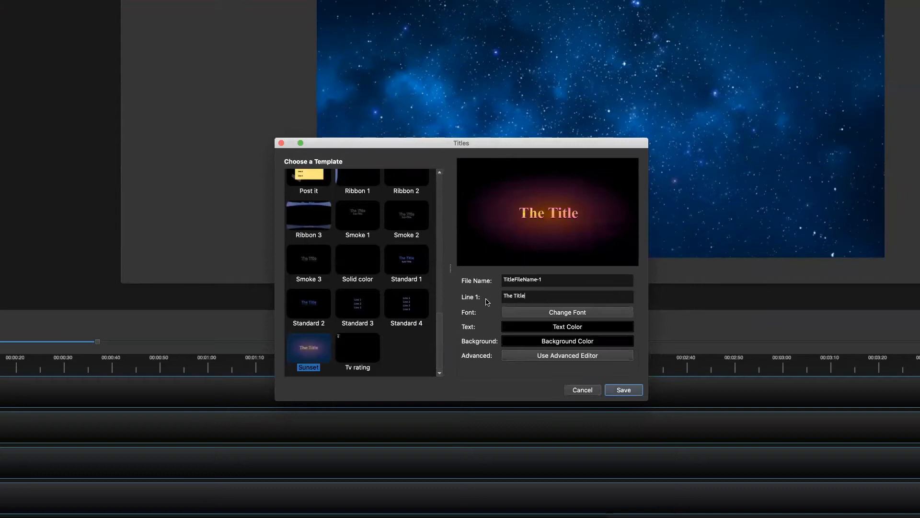
{"action": "type", "text": "SPA"}
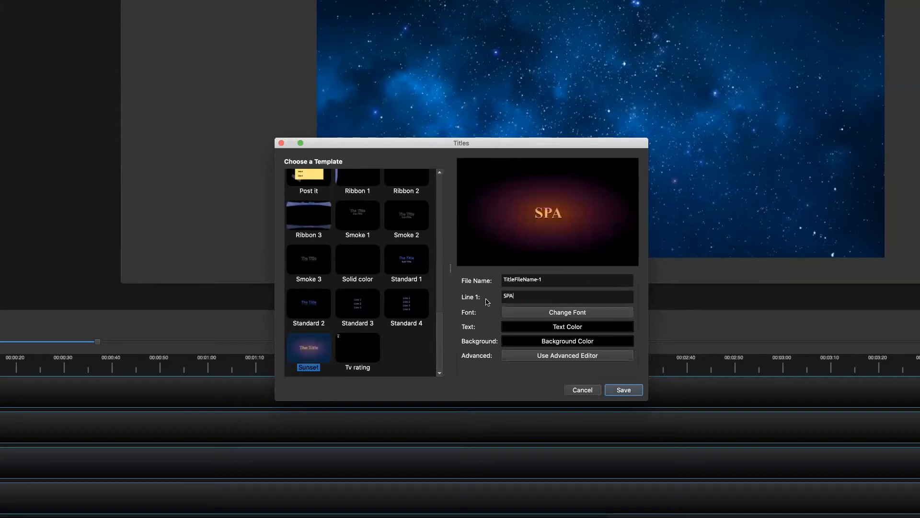
{"action": "type", "text": "CE CODY"}
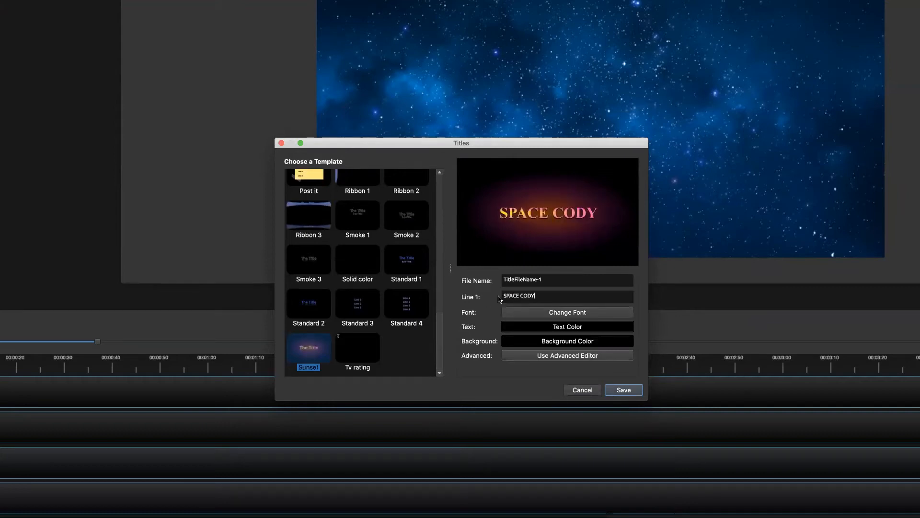
{"action": "left_click", "coordinate": [623, 389]}
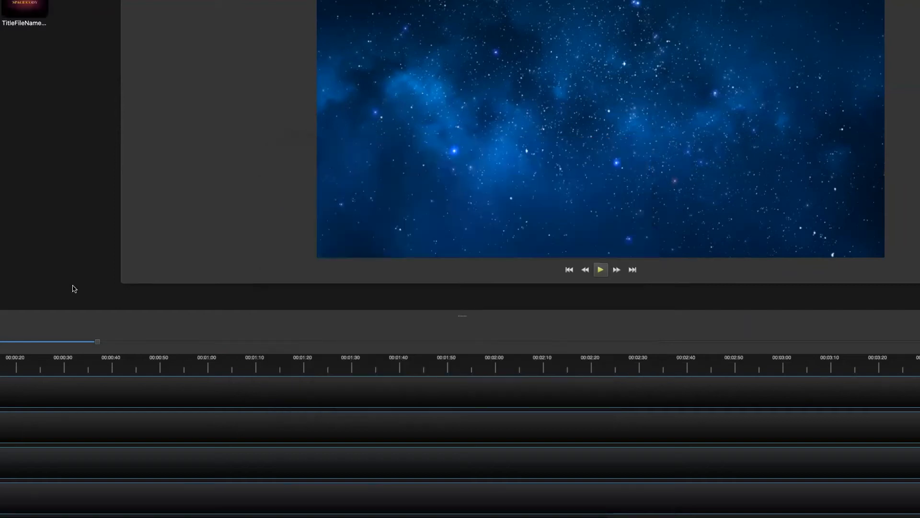
Place the SPACE CODY title on a timeline track above the space image, and play and stop the preview
{"action": "left_click", "coordinate": [25, 4]}
{"action": "left_click_drag", "start_coordinate": [25, 4], "coordinate": [0, 426]}
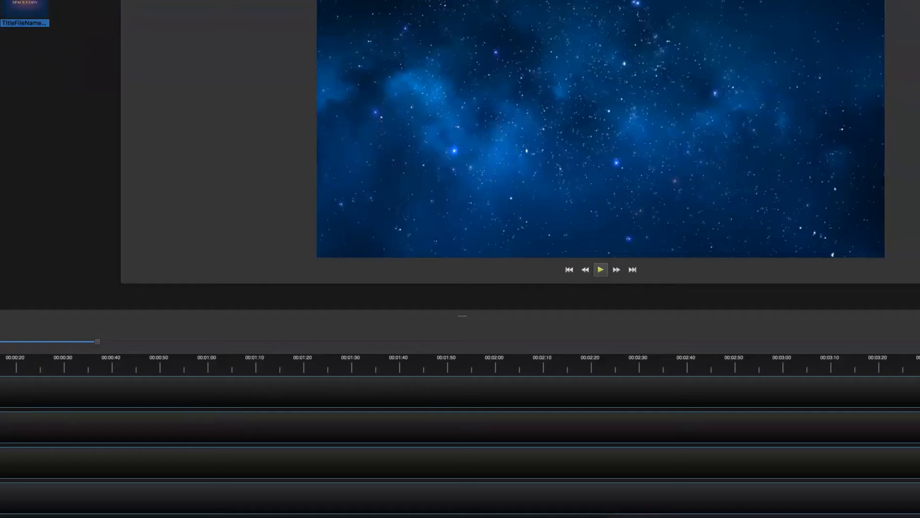
{"action": "key", "text": "space"}
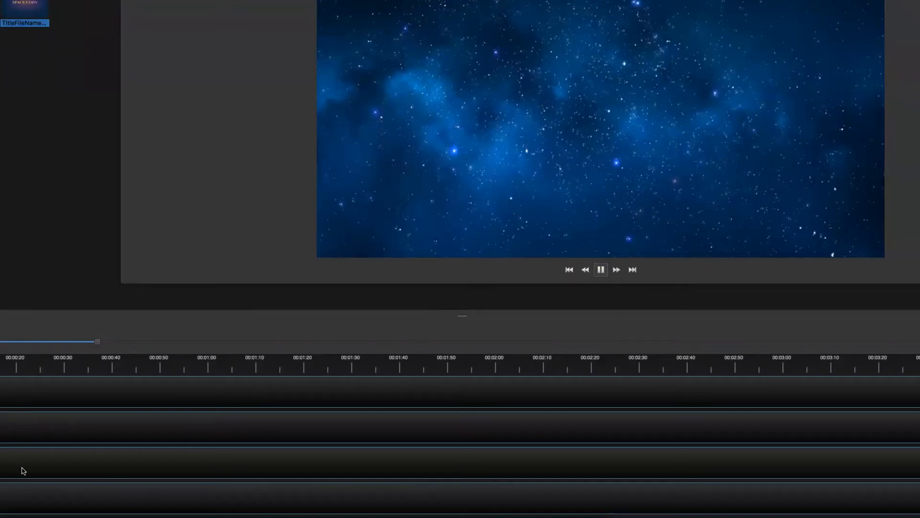
{"action": "key", "text": "space"}
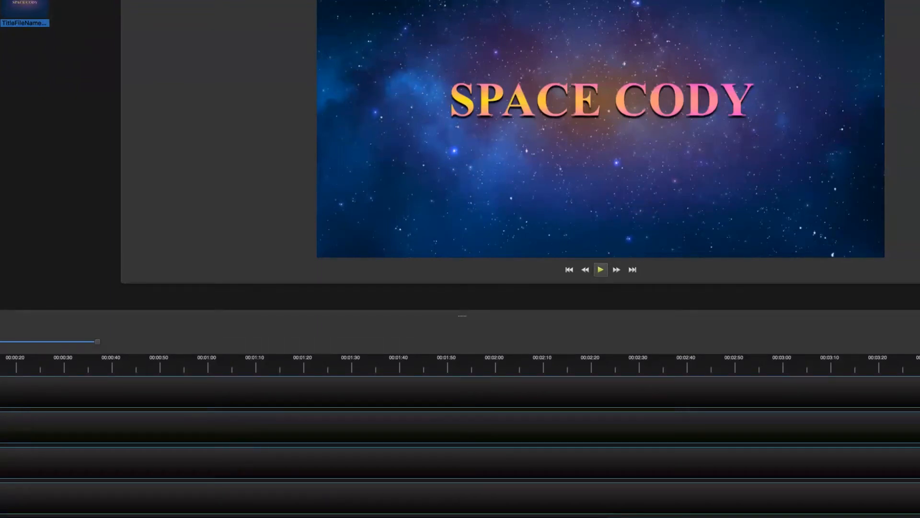
{"action": "key", "text": "space"}
{"action": "key", "text": "space"}
{"action": "left_click", "coordinate": [25, 168]}
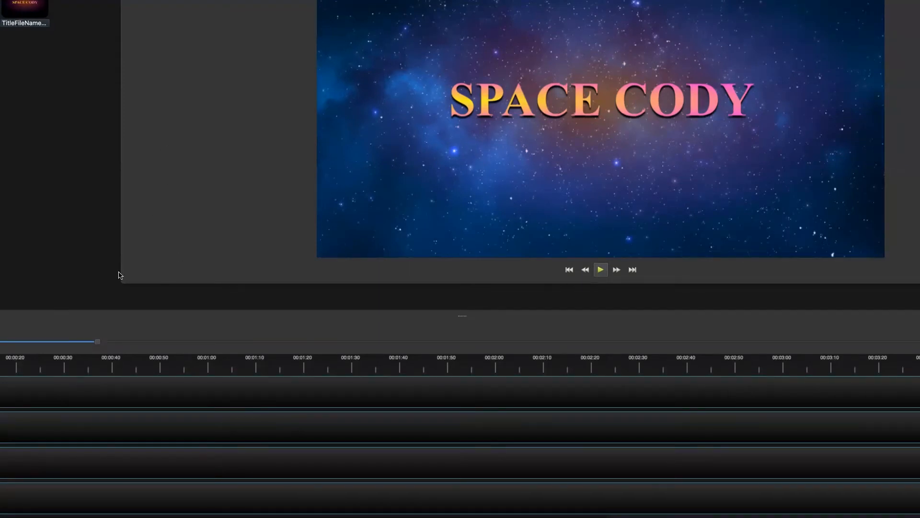
{"action": "left_click", "coordinate": [170, 270]}
{"action": "key", "text": "super+s"}
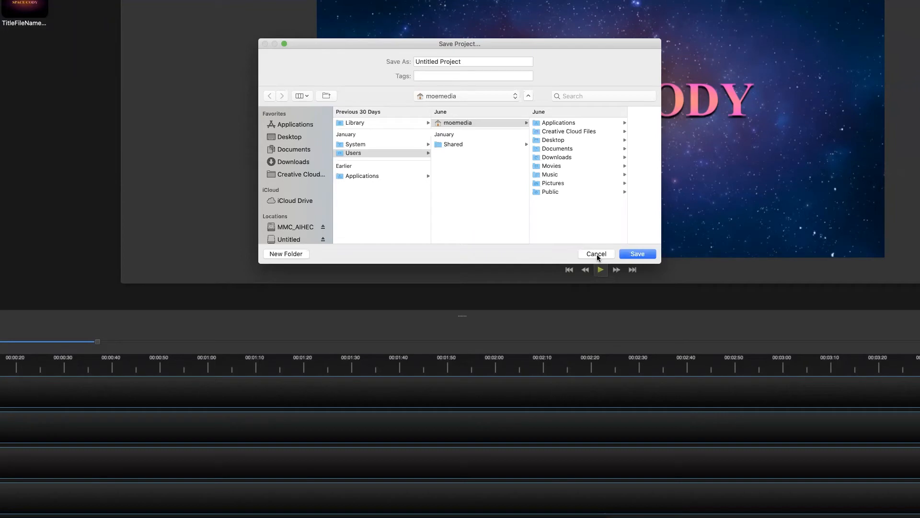
{"action": "left_click", "coordinate": [599, 254]}
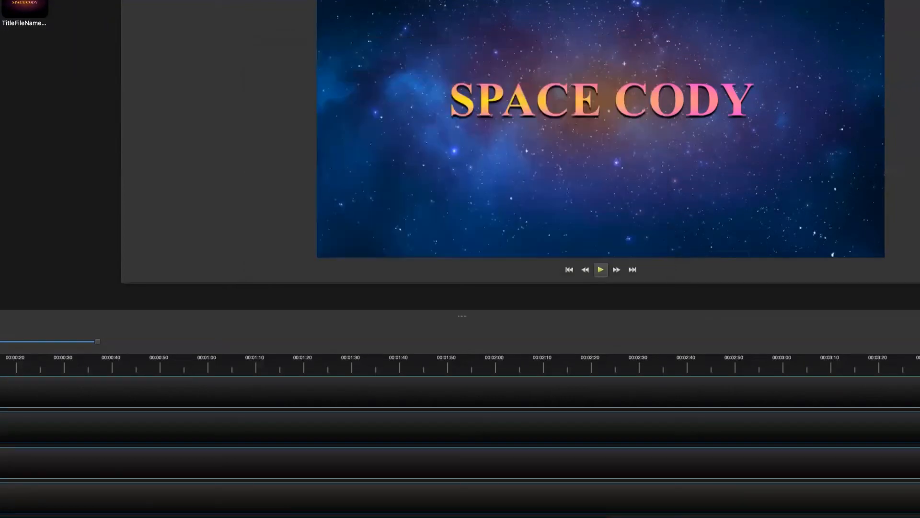
Start saving the project and create a new folder named PROJECTS inside WORKSHOP_EDITING on the Desktop
{"action": "left_click", "coordinate": [1, 1]}
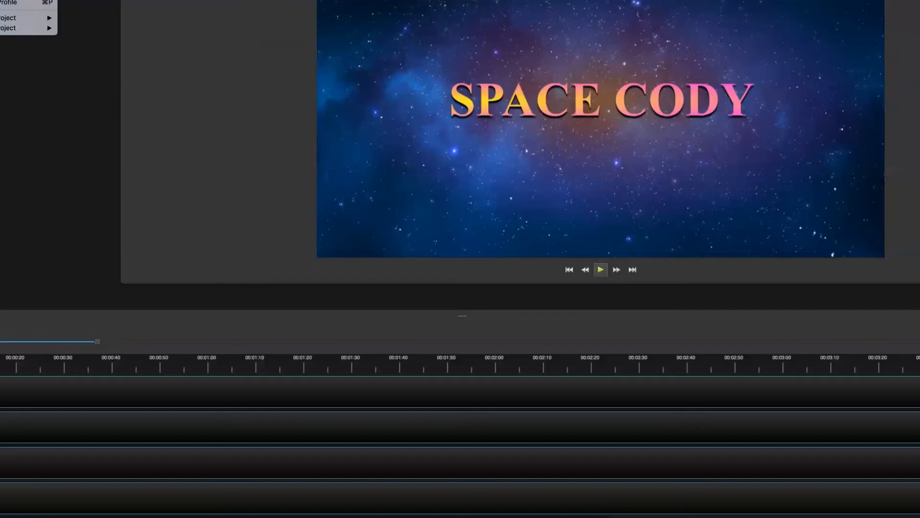
{"action": "left_click", "coordinate": [5, 1]}
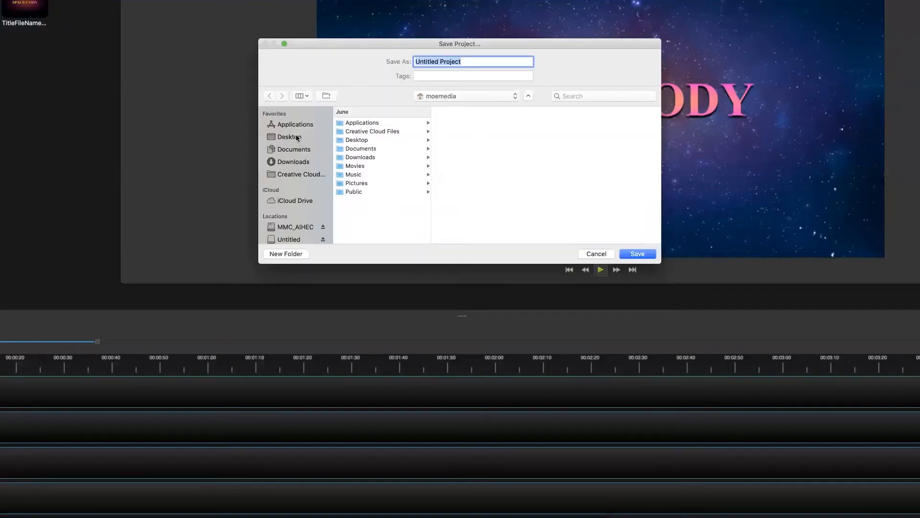
{"action": "left_click", "coordinate": [296, 138]}
{"action": "left_click", "coordinate": [369, 130]}
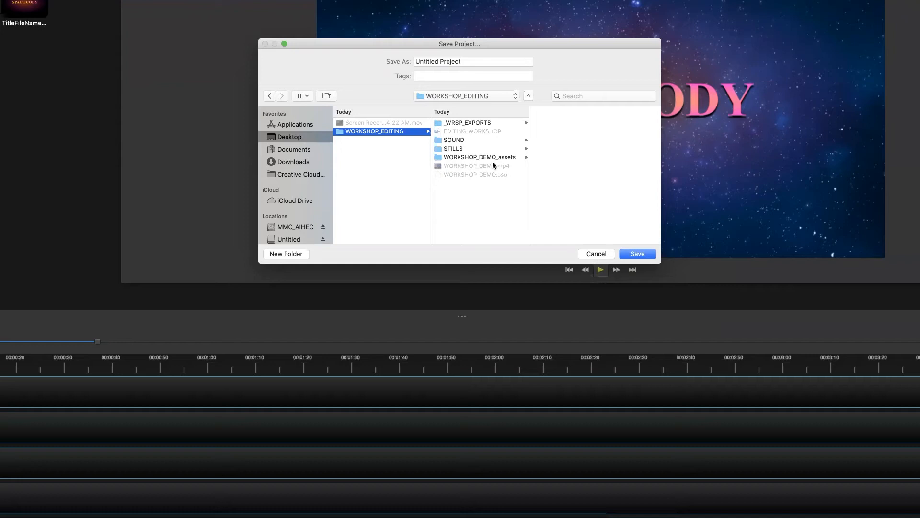
{"action": "left_click", "coordinate": [280, 254]}
{"action": "type", "text": "PROJECTS"}
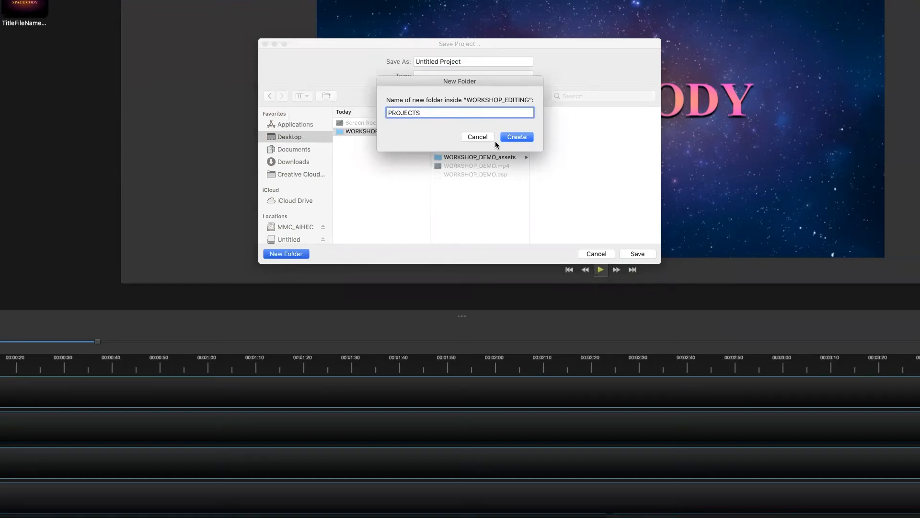
{"action": "left_click", "coordinate": [517, 137]}
Name the project SPACE_CODY.1 and save it in the PROJECTS folder
{"action": "triple_click", "coordinate": [438, 58]}
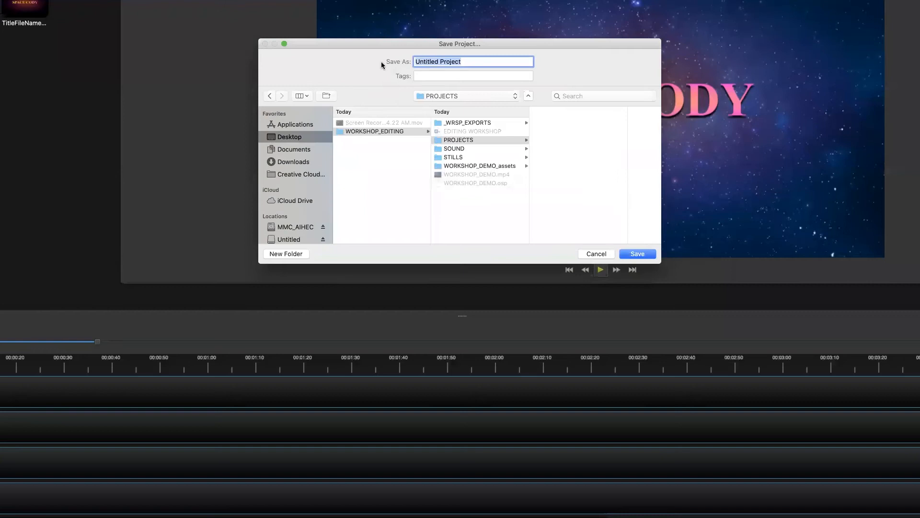
{"action": "type", "text": "SPACE_CODY.1"}
{"action": "left_click", "coordinate": [638, 254]}
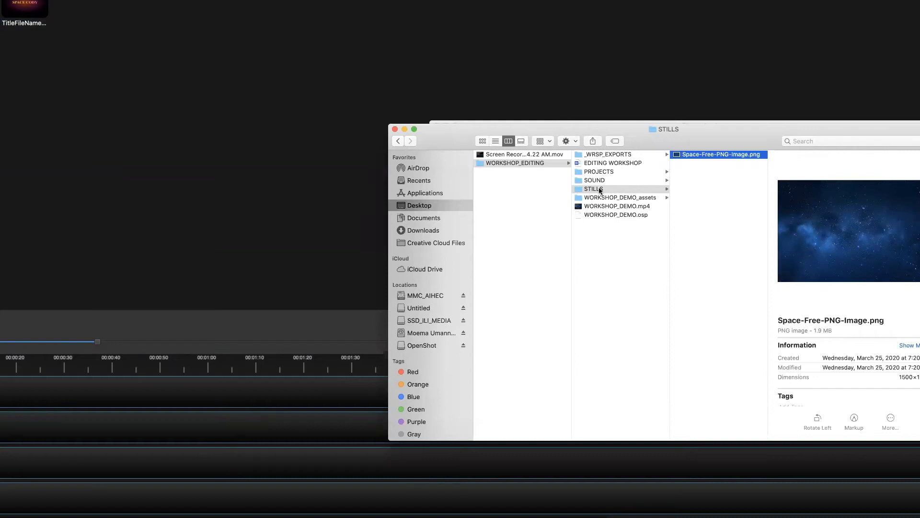
Move WORKSHOP_DEMO.osp into the PROJECTS folder in Finder, check the folder's contents, and return to OpenShot
{"action": "left_click", "coordinate": [637, 219]}
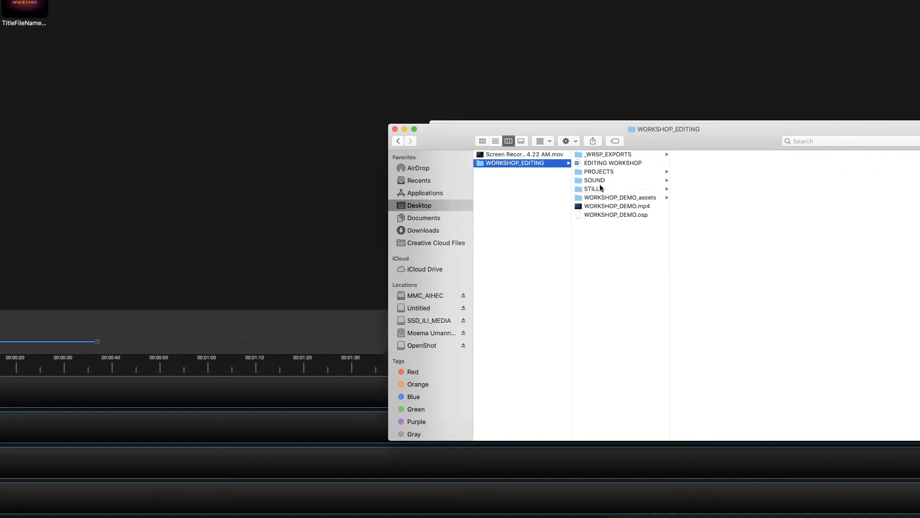
{"action": "left_click", "coordinate": [603, 214]}
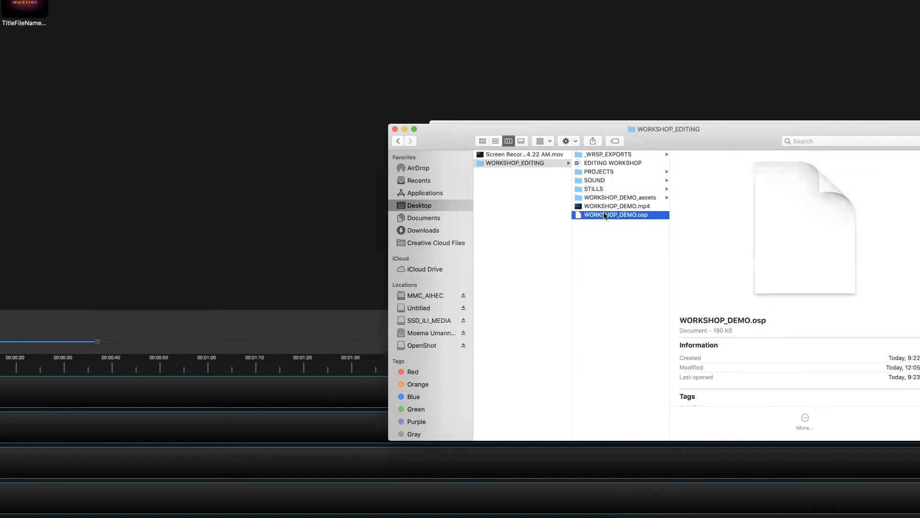
{"action": "left_click_drag", "start_coordinate": [578, 216], "coordinate": [618, 171]}
{"action": "left_click", "coordinate": [618, 171]}
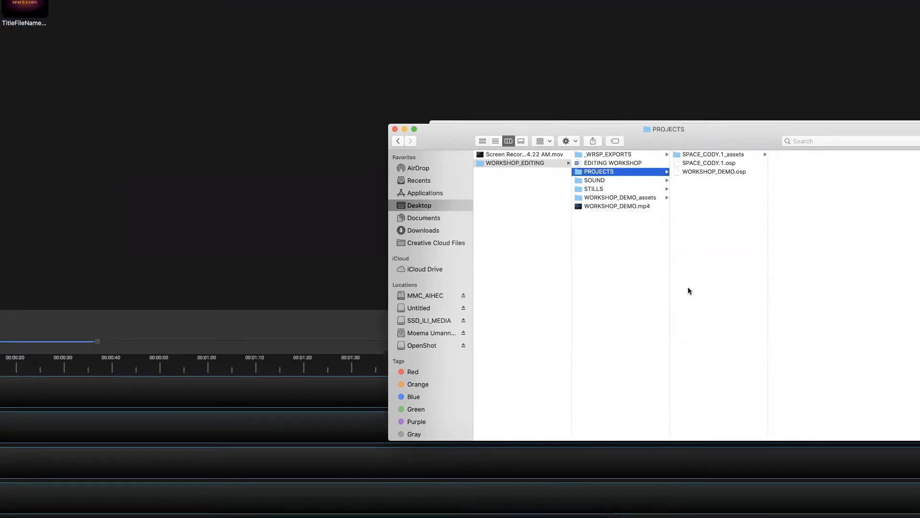
{"action": "left_click", "coordinate": [605, 291]}
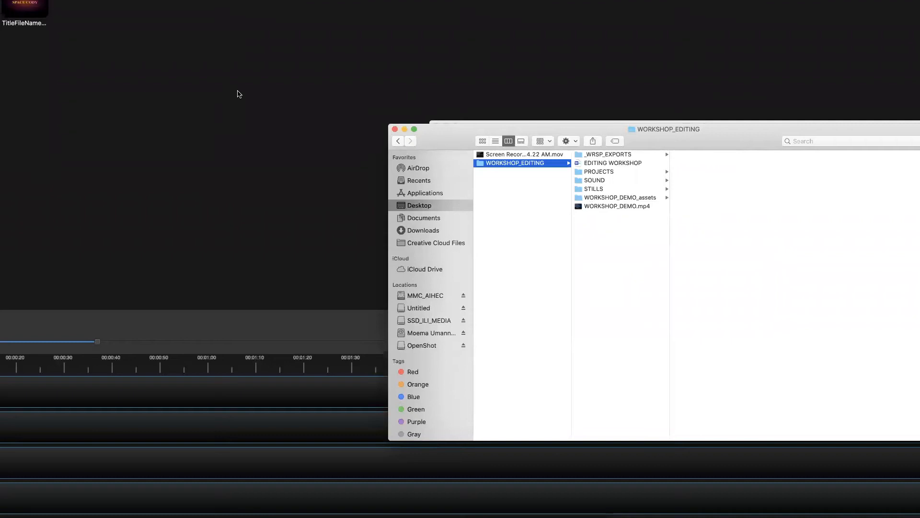
{"action": "left_click", "coordinate": [326, 227]}
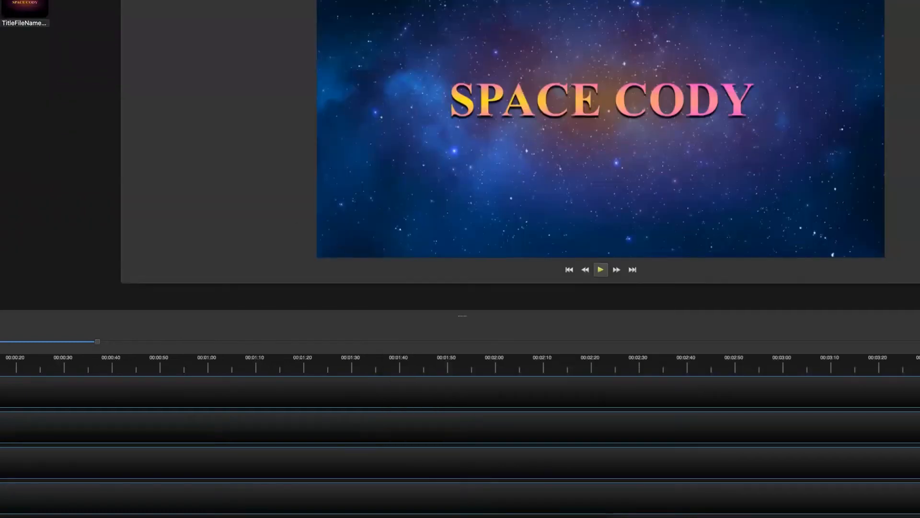
Switch to the web browser and open the free music page of the YouTube Audio Library
{"action": "key", "text": "super+Tab"}
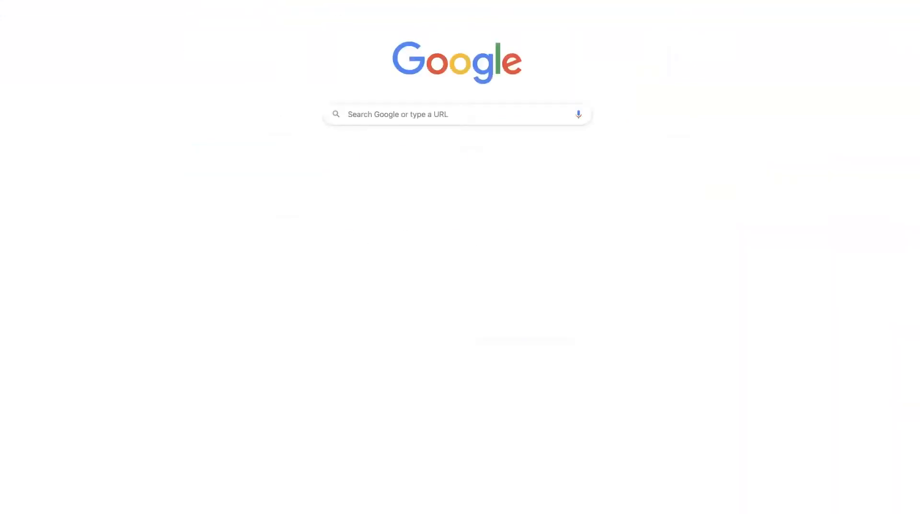
{"action": "key", "text": "ctrl+l"}
{"action": "key", "text": "Escape"}
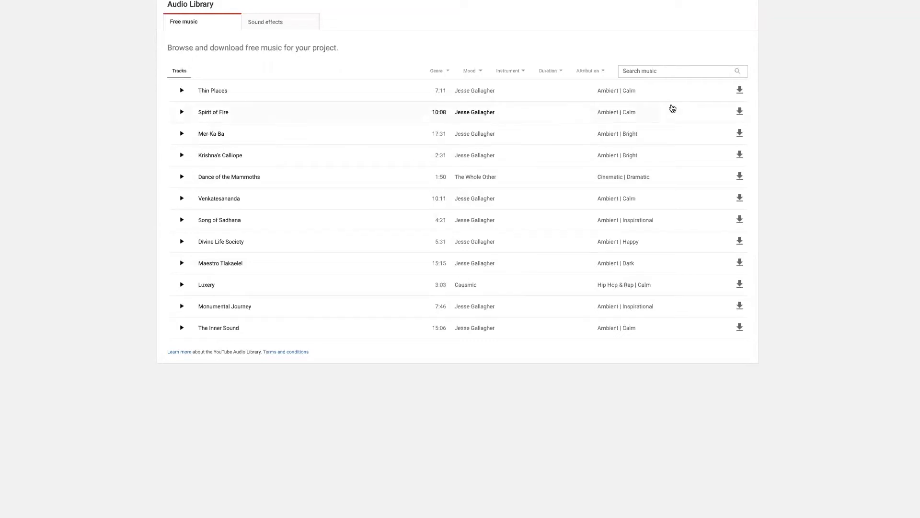
Filter the free music to attribution not required, a duration under 30 seconds, and the Inspirational mood
{"action": "left_click", "coordinate": [607, 77]}
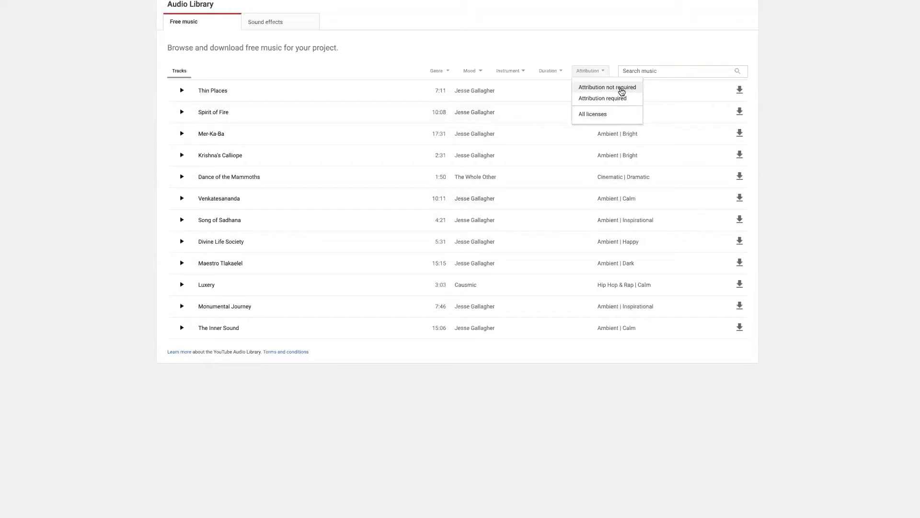
{"action": "left_click", "coordinate": [621, 90]}
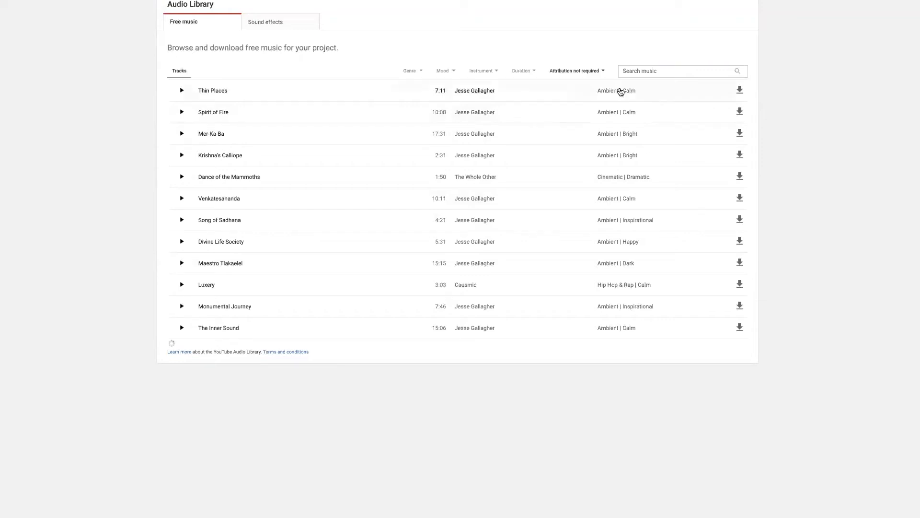
{"action": "left_click", "coordinate": [524, 74]}
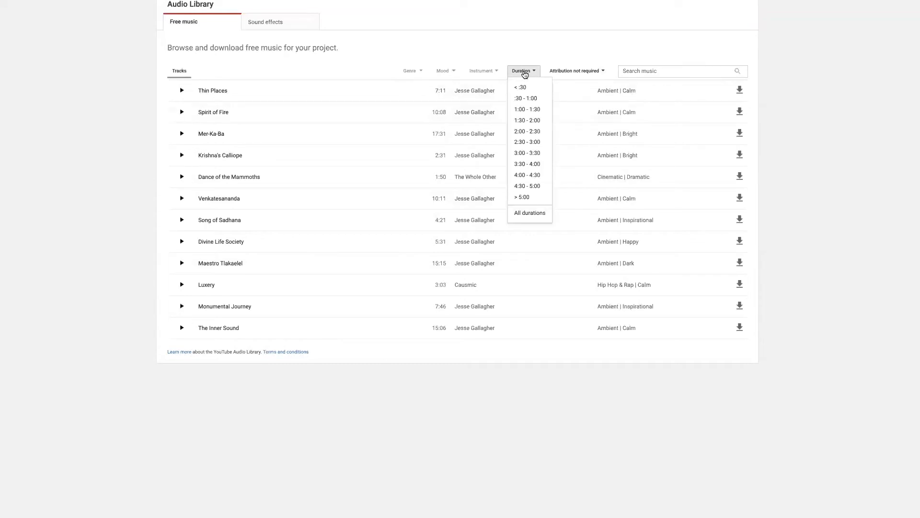
{"action": "left_click", "coordinate": [525, 87]}
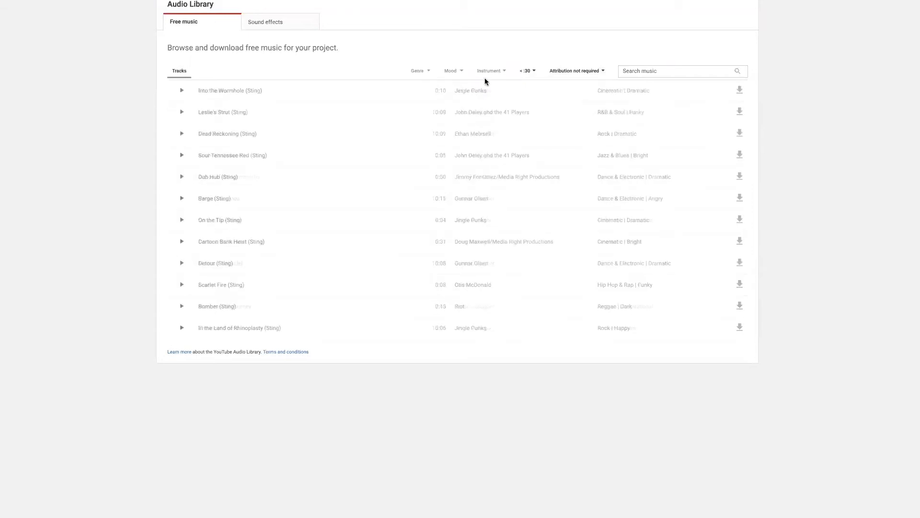
{"action": "left_click", "coordinate": [456, 70]}
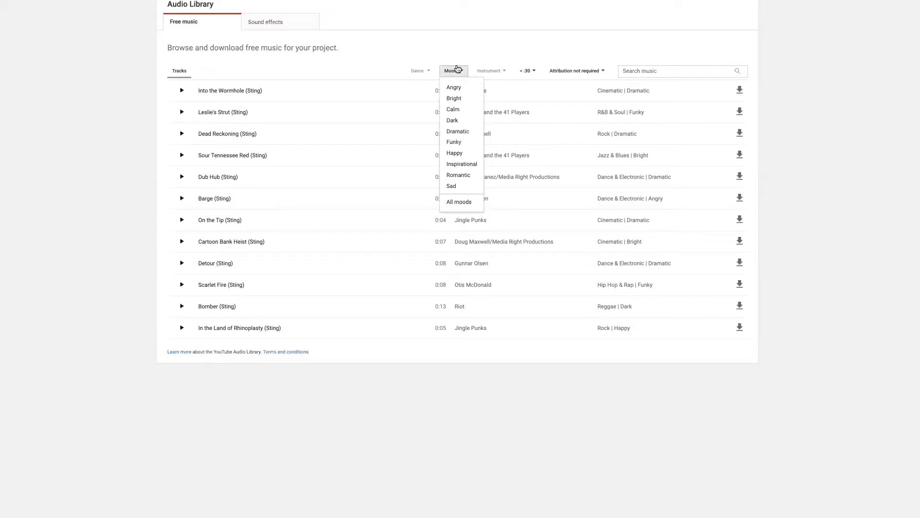
{"action": "left_click", "coordinate": [467, 165]}
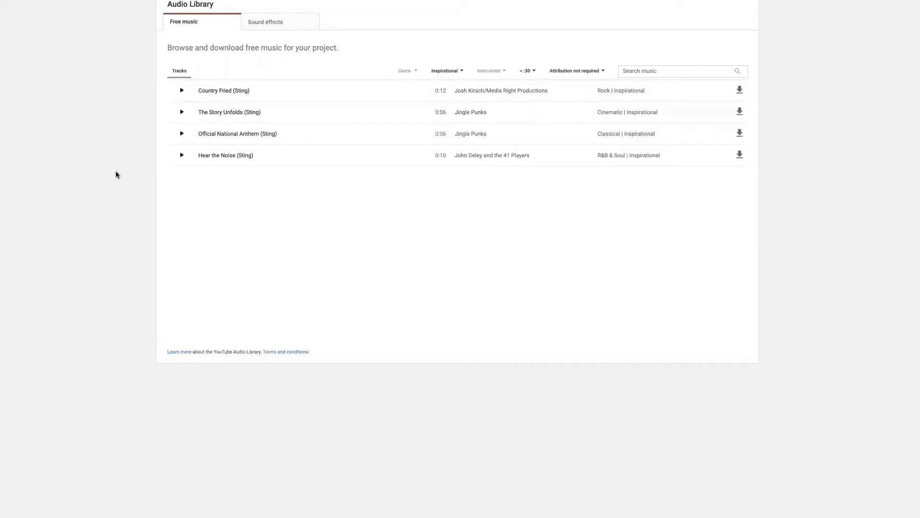
Preview the Hear the Noise, The Story Unfolds and Country Fried stings, and download Hear the Noise (Sting)
{"action": "left_click", "coordinate": [182, 157]}
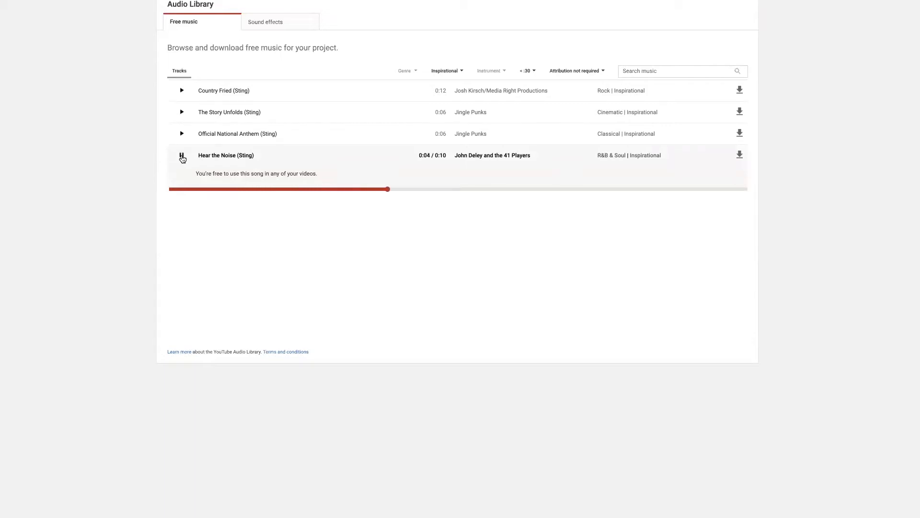
{"action": "left_click", "coordinate": [182, 157]}
{"action": "left_click", "coordinate": [182, 111]}
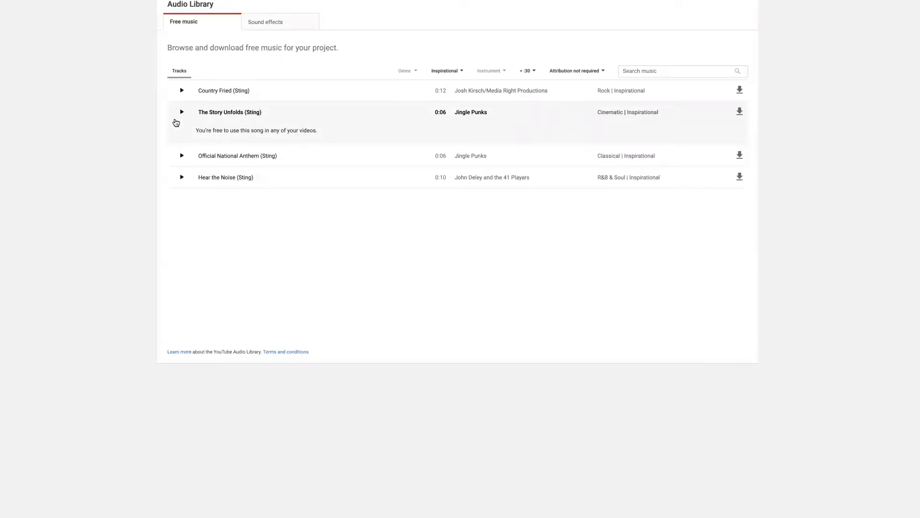
{"action": "left_click", "coordinate": [181, 113]}
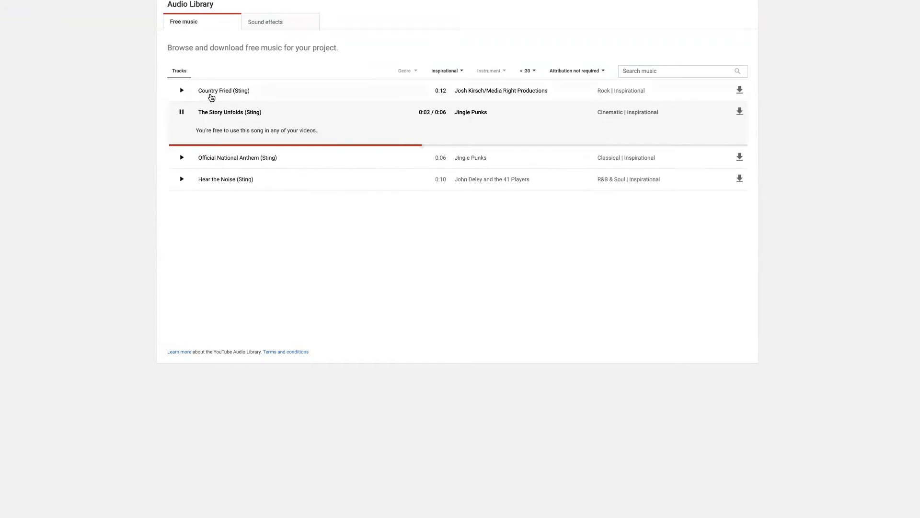
{"action": "left_click", "coordinate": [181, 91]}
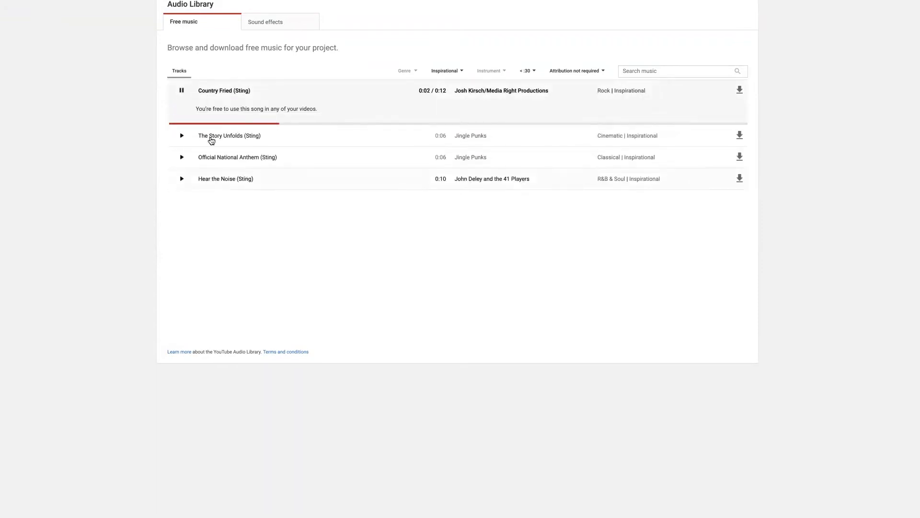
{"action": "left_click", "coordinate": [182, 90]}
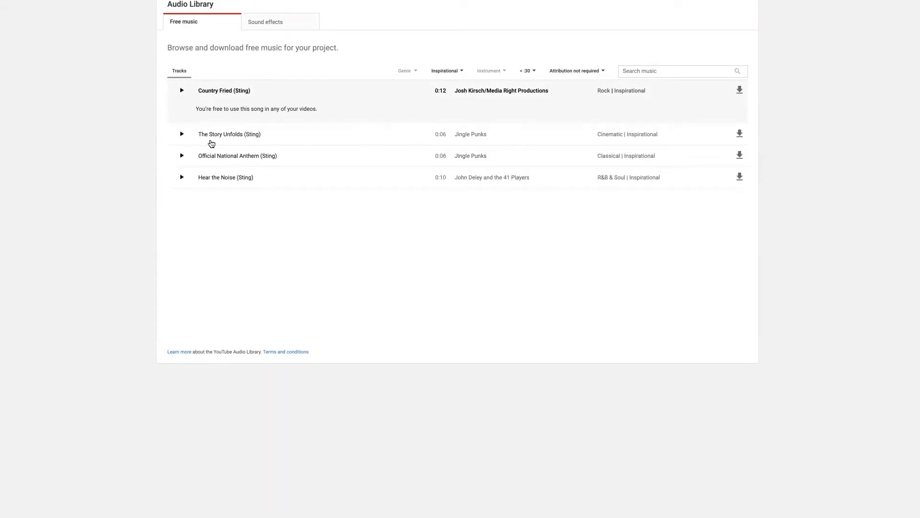
{"action": "left_click", "coordinate": [746, 180]}
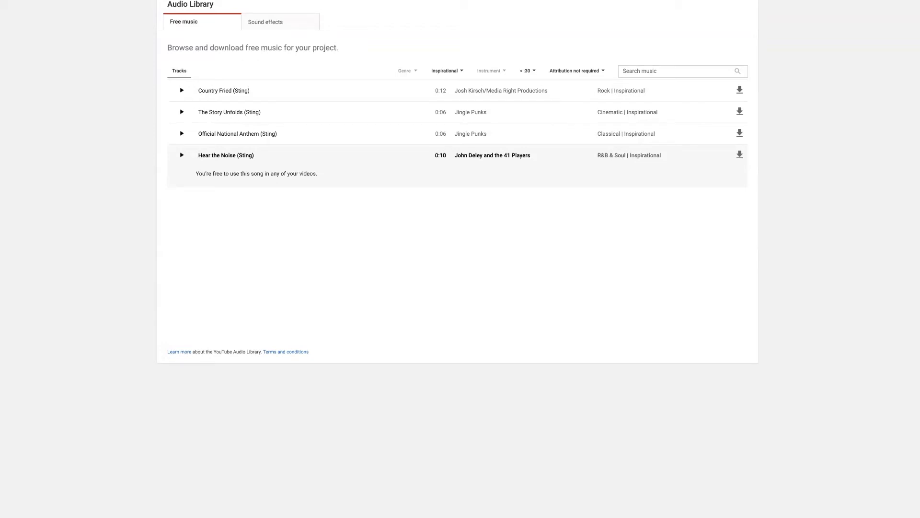
In Finder, move Hear_the_Noise_Sting.mp3 from Downloads into the SOUND folder inside WORKSHOP_EDITING
{"action": "key", "text": "super+Tab"}
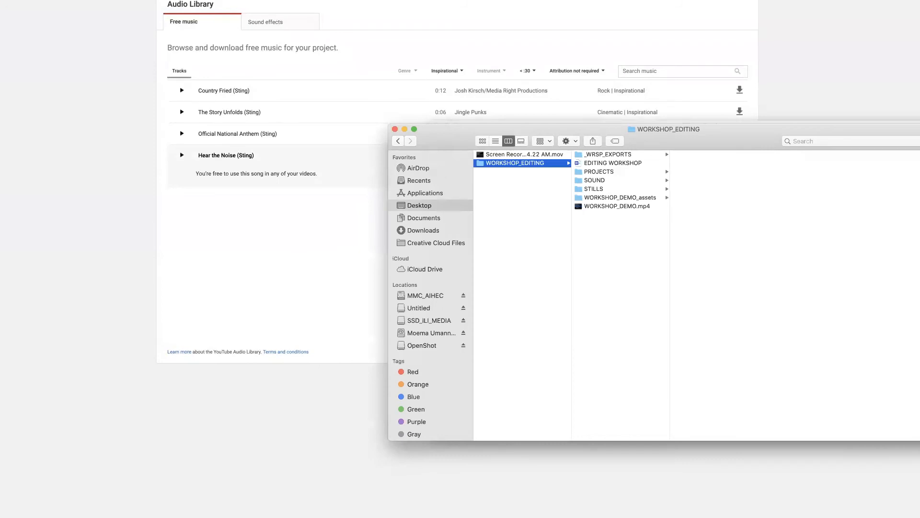
{"action": "left_click", "coordinate": [0, 0]}
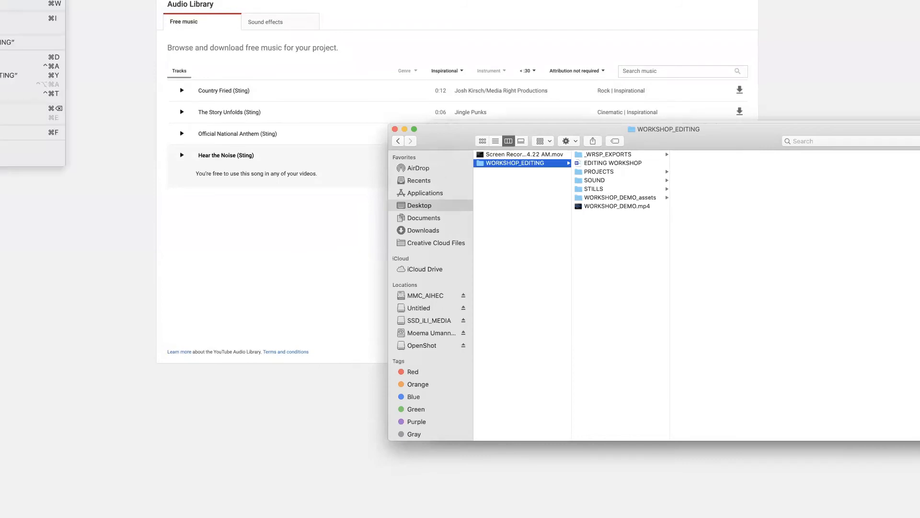
{"action": "key", "text": "super+n"}
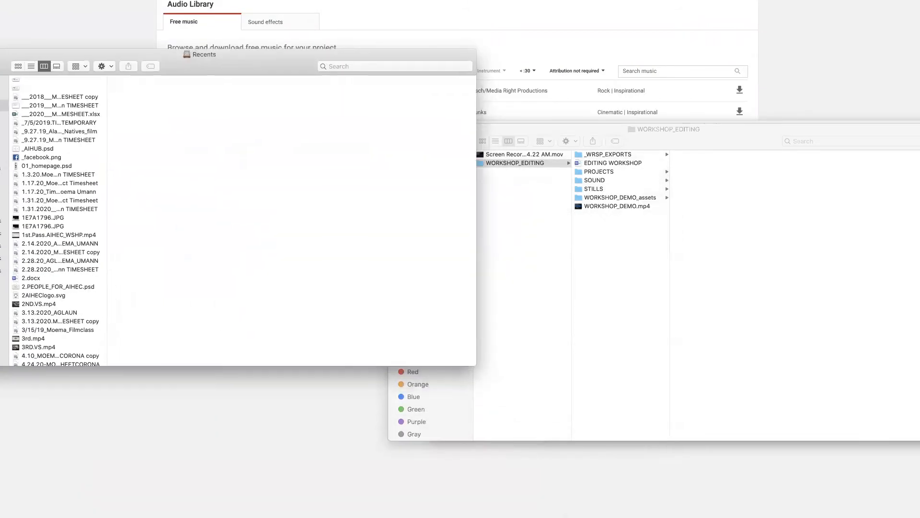
{"action": "left_click_drag", "start_coordinate": [1, 54], "coordinate": [0, 54]}
{"action": "left_click", "coordinate": [3, 155]}
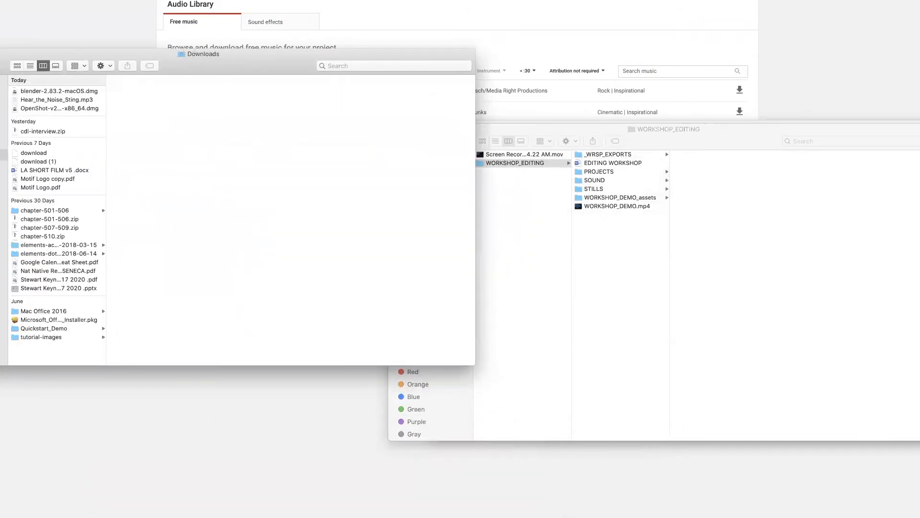
{"action": "left_click", "coordinate": [16, 100]}
{"action": "left_click_drag", "start_coordinate": [14, 100], "coordinate": [632, 288]}
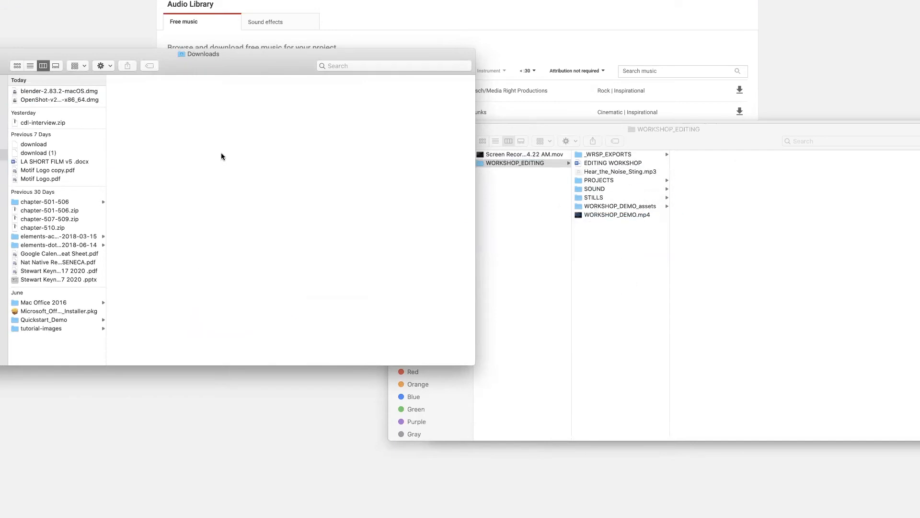
{"action": "left_click", "coordinate": [599, 172]}
{"action": "left_click_drag", "start_coordinate": [600, 172], "coordinate": [596, 188]}
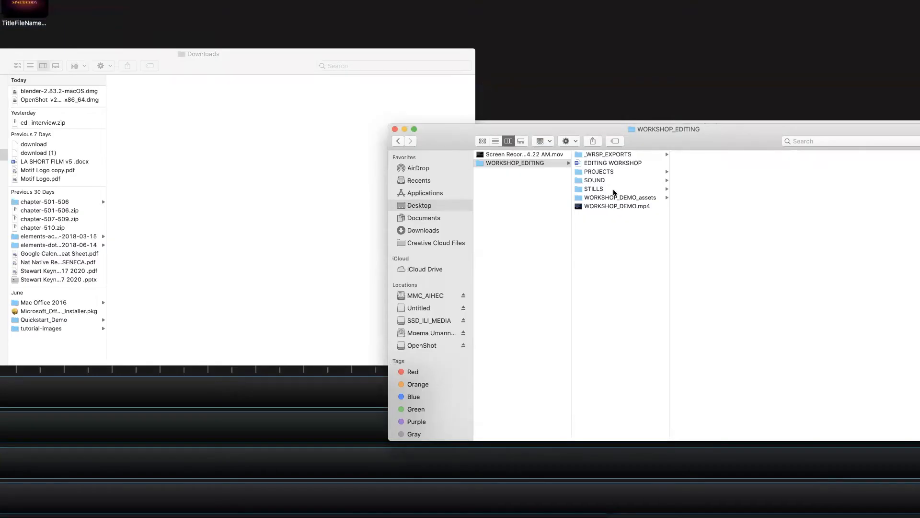
Import Hear_the_Noise_Sting.mp3 from the SOUND folder into the OpenShot project and place it on a timeline track
{"action": "left_click", "coordinate": [608, 177]}
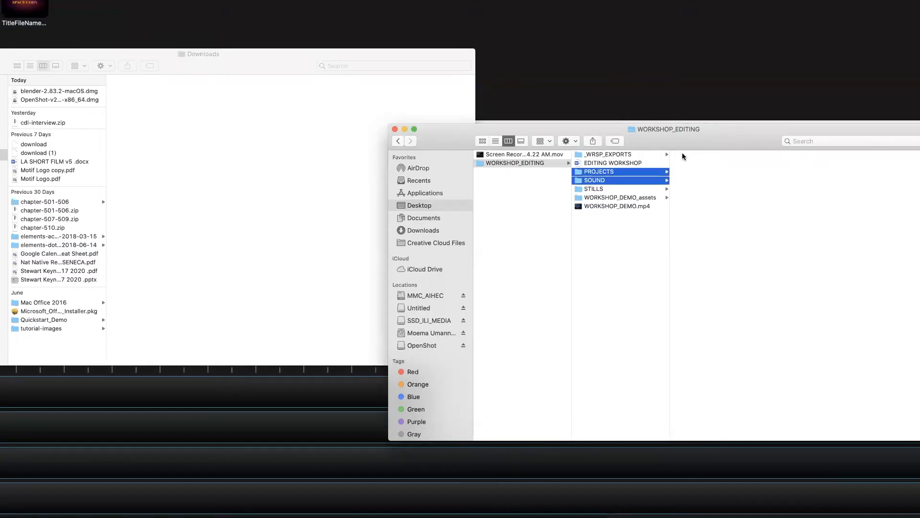
{"action": "left_click", "coordinate": [617, 187]}
{"action": "left_click", "coordinate": [620, 182]}
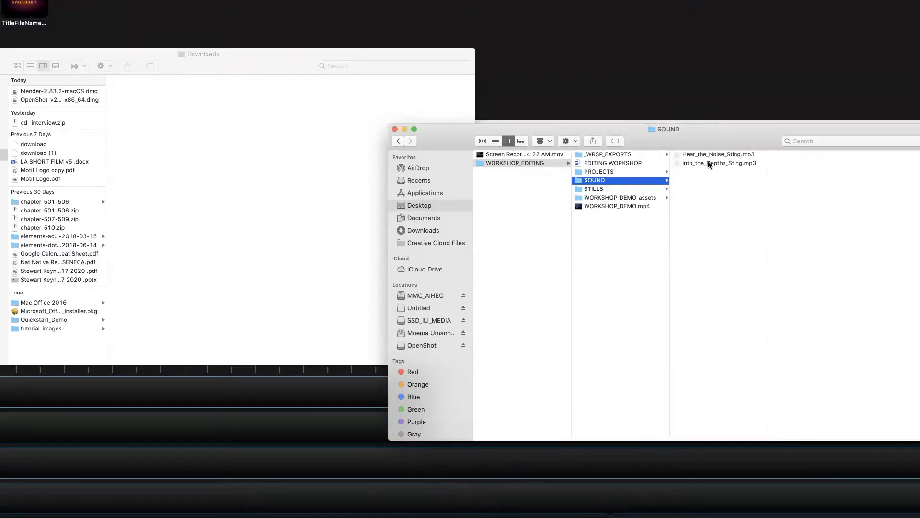
{"action": "left_click", "coordinate": [710, 154]}
{"action": "left_click_drag", "start_coordinate": [674, 156], "coordinate": [38, 463]}
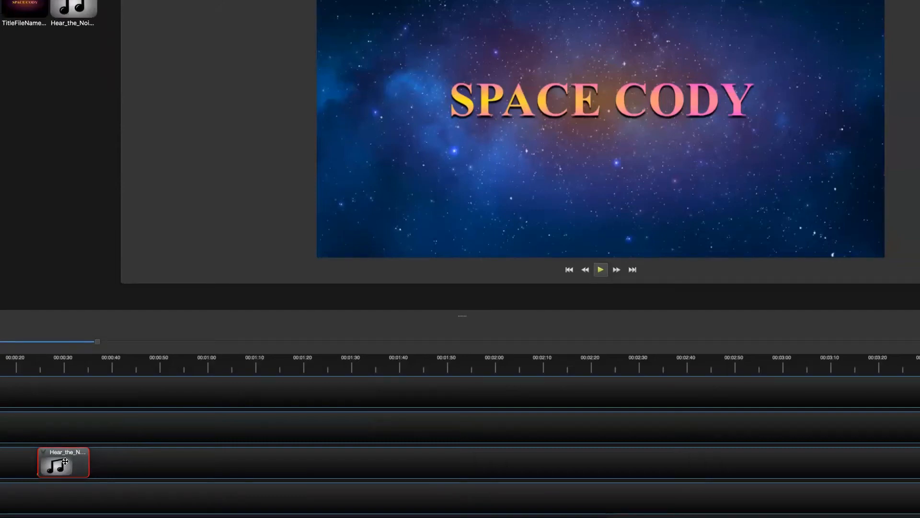
Move the Hear_the_Noise audio clip to a higher track and delete it from the timeline
{"action": "left_click_drag", "start_coordinate": [65, 465], "coordinate": [39, 415]}
{"action": "key", "text": "Delete"}
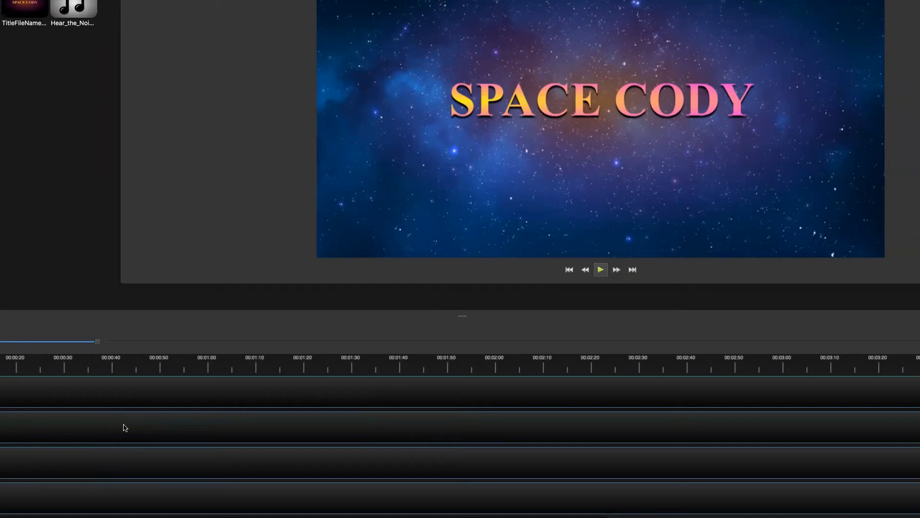
Play back the SPACE CODY opening and the start of the following beach clip to check the sequence
{"action": "key", "text": "space"}
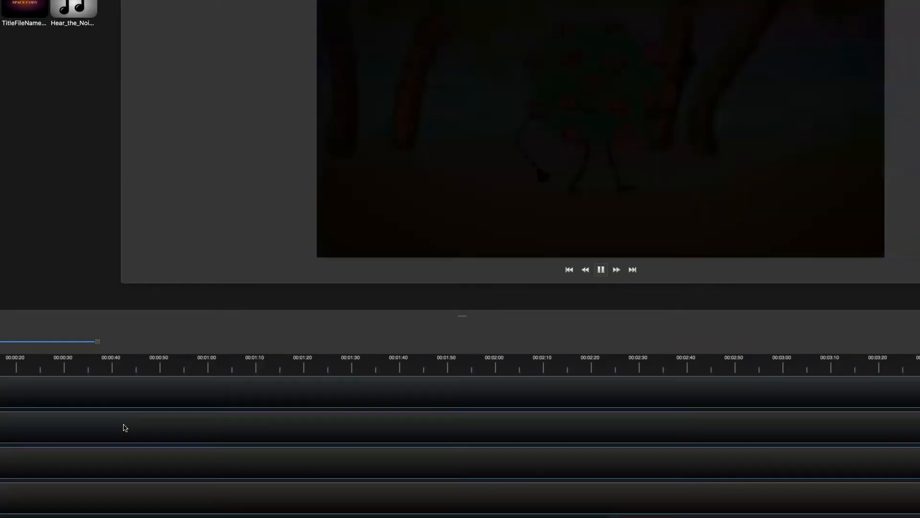
{"action": "key", "text": "space"}
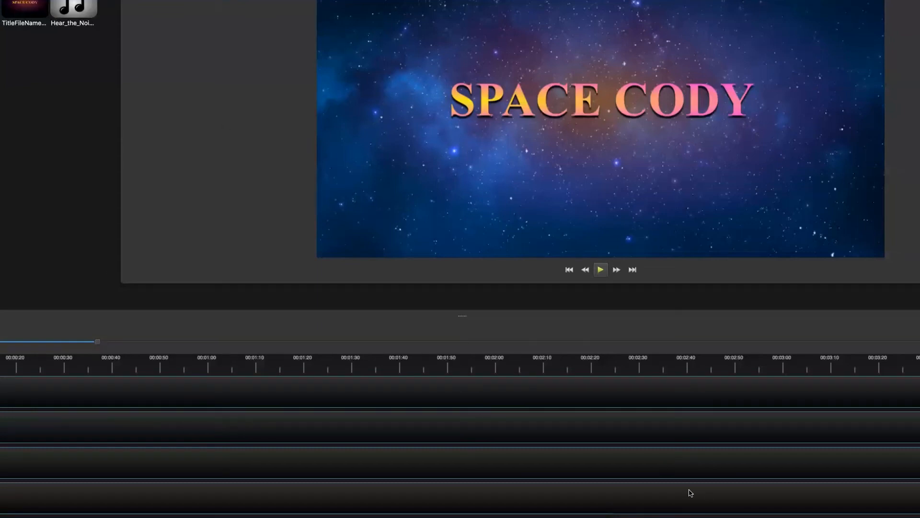
{"action": "left_click_drag", "start_coordinate": [644, 515], "coordinate": [0, 354]}
{"action": "key", "text": "space"}
{"action": "key", "text": "space"}
{"action": "left_click_drag", "start_coordinate": [71, 456], "coordinate": [0, 389]}
{"action": "key", "text": "super+z"}
{"action": "left_click_drag", "start_coordinate": [67, 461], "coordinate": [0, 460]}
{"action": "key", "text": "super+z"}
Apply Fade In and Out (Slow) for the entire clip to both the space background clip and the SPACE CODY title clip
{"action": "left_click_drag", "start_coordinate": [67, 464], "coordinate": [0, 391]}
{"action": "right_click", "coordinate": [0, 392]}
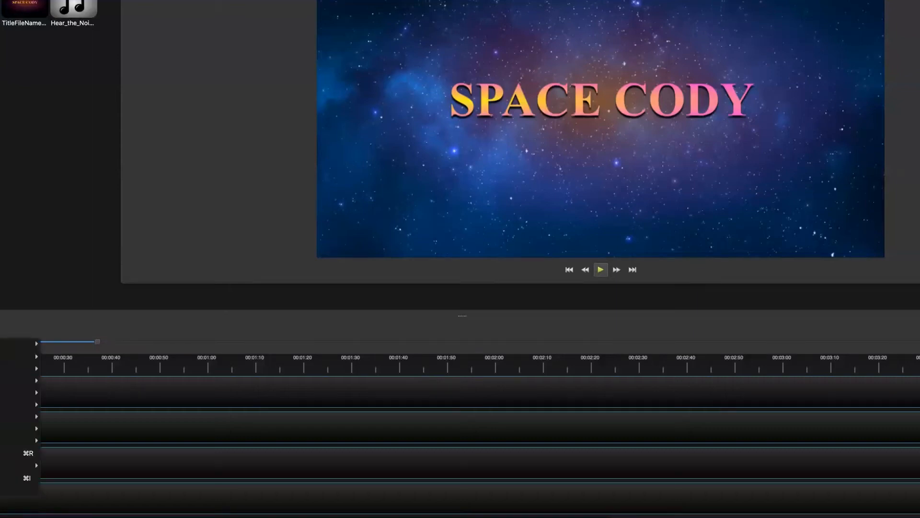
{"action": "mouse_move", "coordinate": [4, 368]}
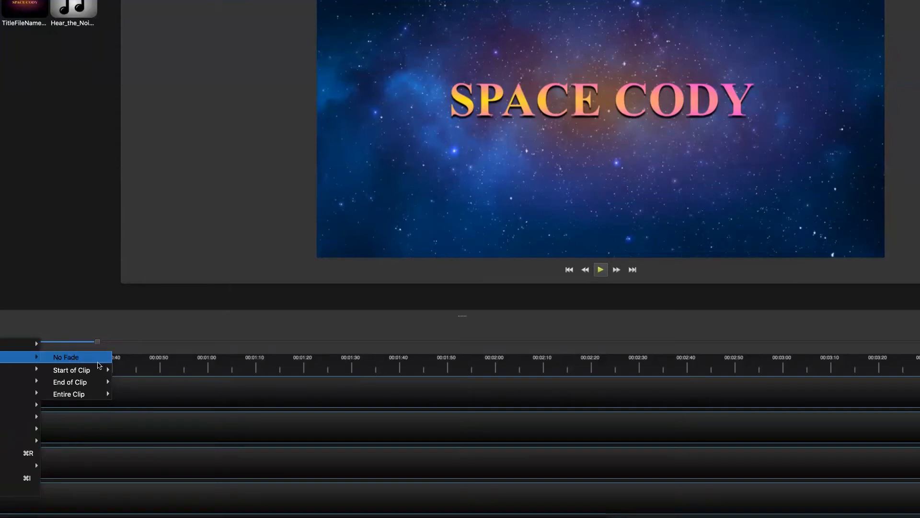
{"action": "mouse_move", "coordinate": [86, 398]}
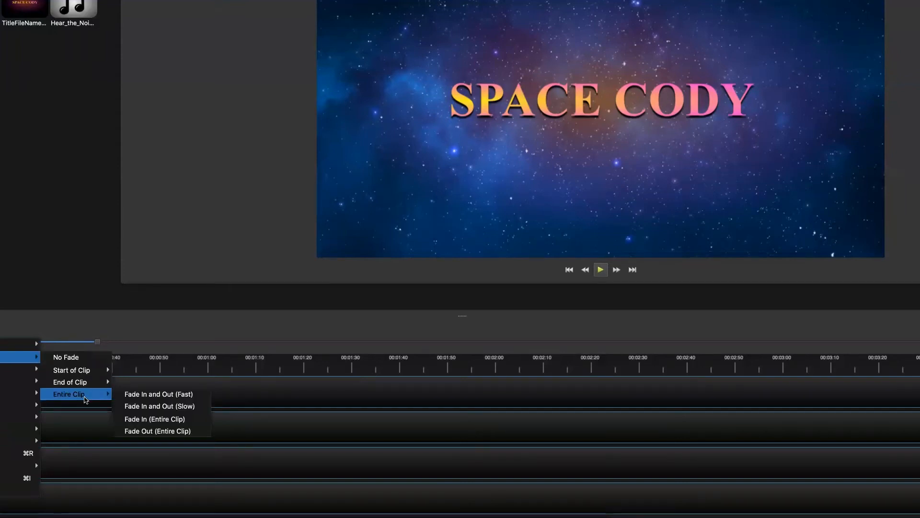
{"action": "left_click", "coordinate": [186, 407]}
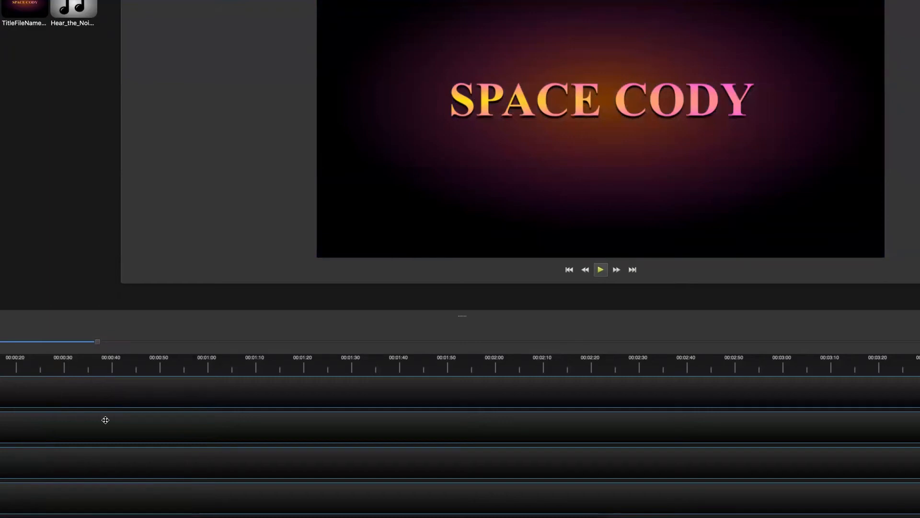
{"action": "right_click", "coordinate": [0, 435]}
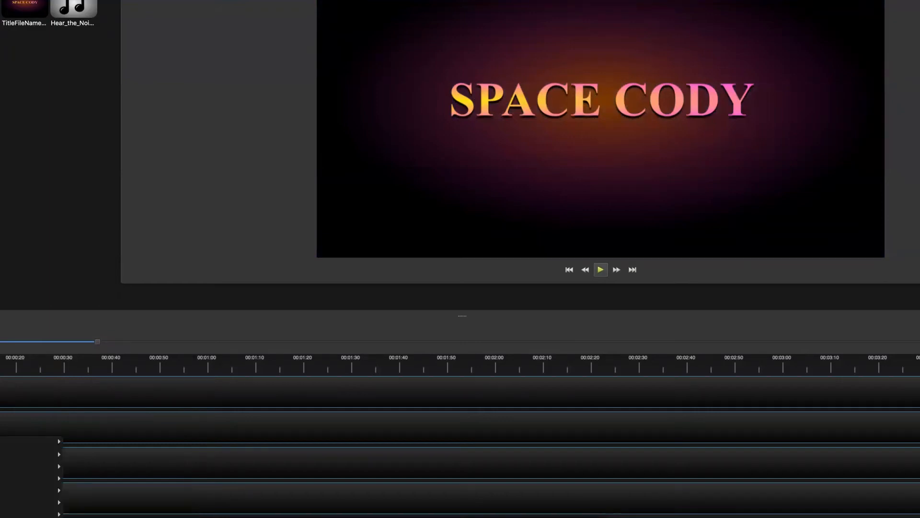
{"action": "mouse_move", "coordinate": [48, 454]}
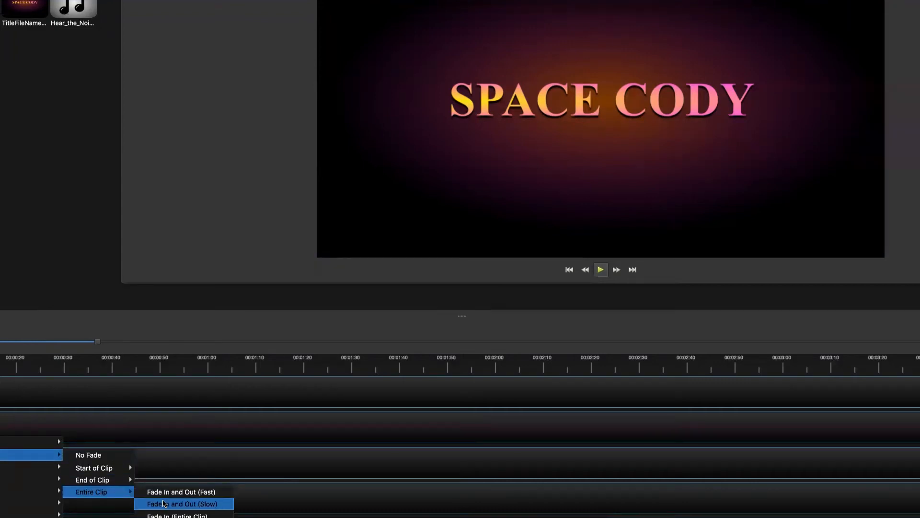
{"action": "left_click", "coordinate": [169, 504]}
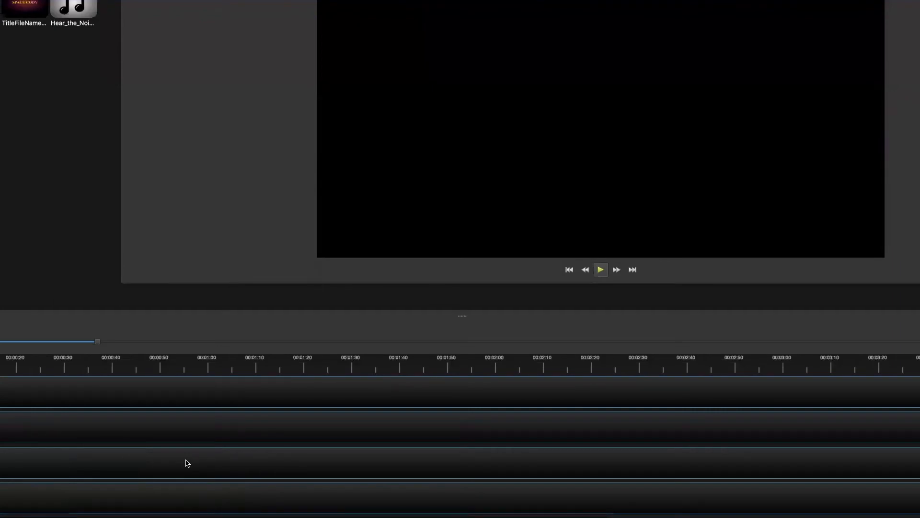
Play the faded opening through to the virus character scenes and return the playhead to about 00:00:20
{"action": "key", "text": "space"}
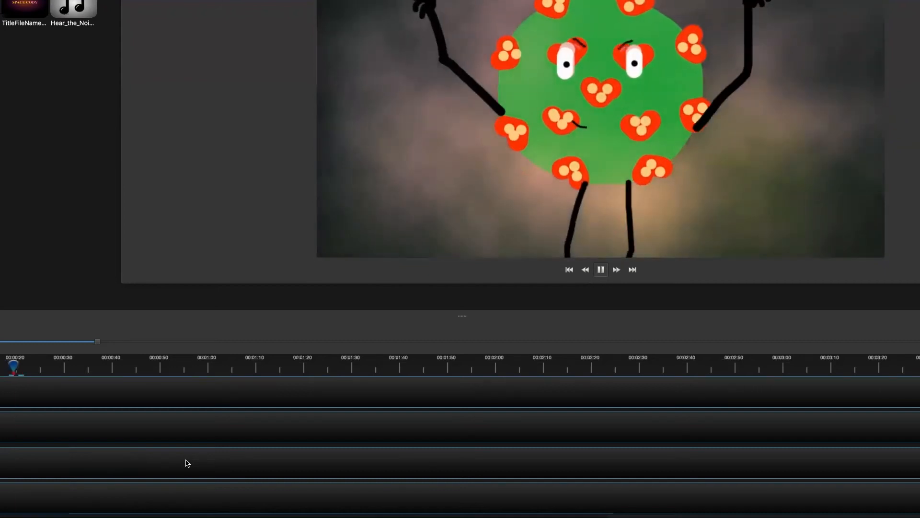
{"action": "key", "text": "space"}
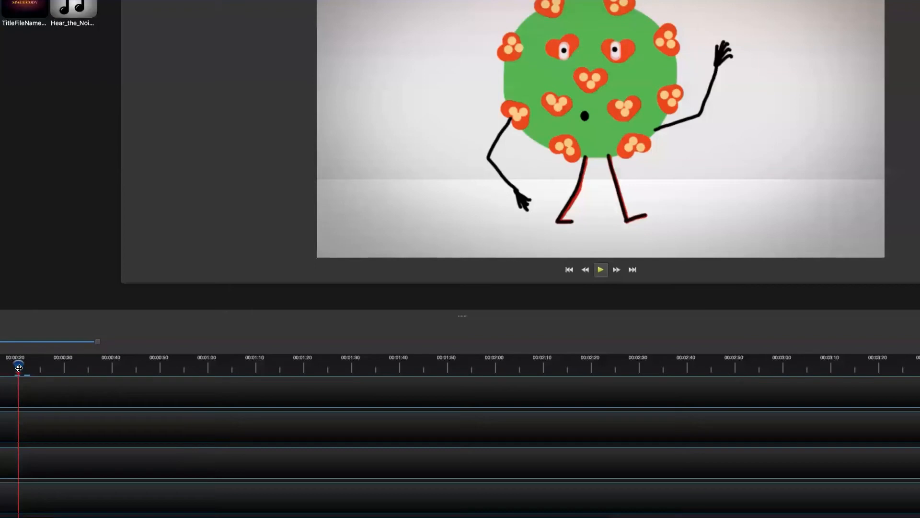
{"action": "left_click_drag", "start_coordinate": [19, 368], "coordinate": [15, 368]}
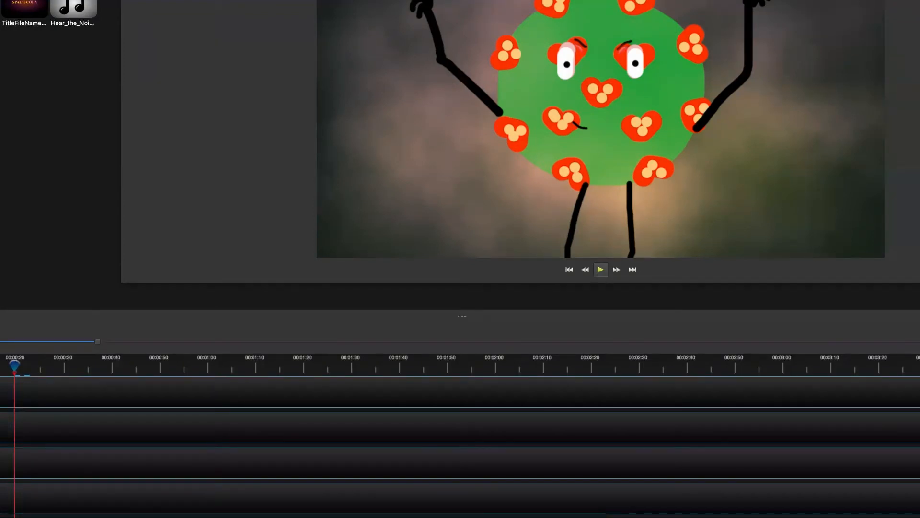
Examine the Volume and Separate Audio options available for the timeline clip
{"action": "right_click", "coordinate": [48, 378]}
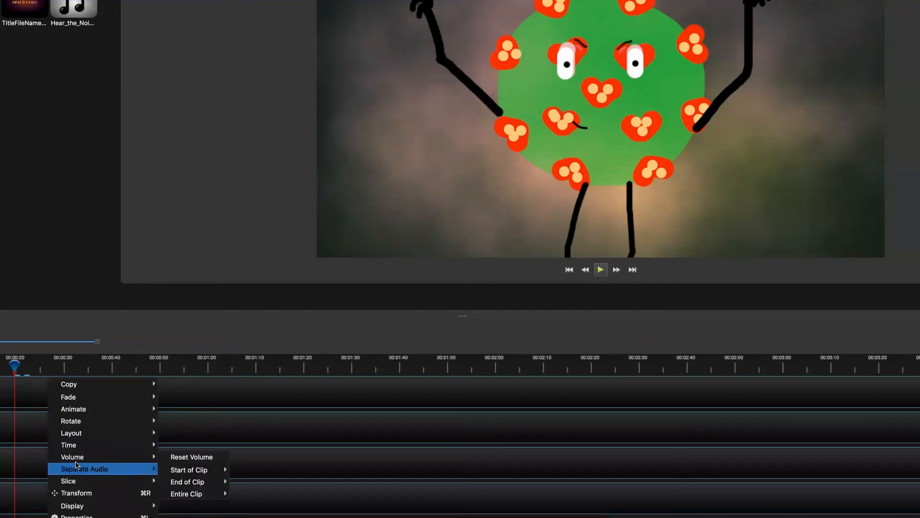
{"action": "mouse_move", "coordinate": [101, 468]}
{"action": "left_click", "coordinate": [27, 417]}
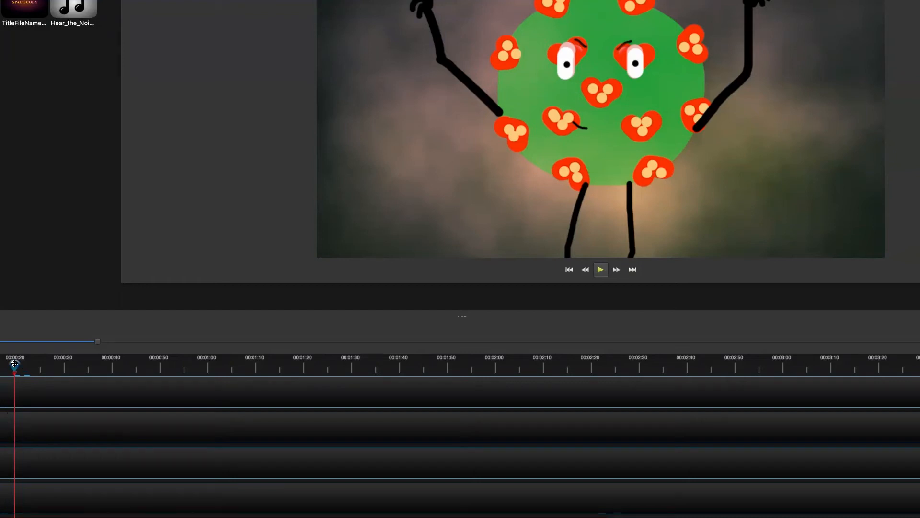
Try placing the SPACE CODY title over the virus character footage at about 00:00:18, and delete it from the timeline
{"action": "left_click_drag", "start_coordinate": [15, 363], "coordinate": [1, 369]}
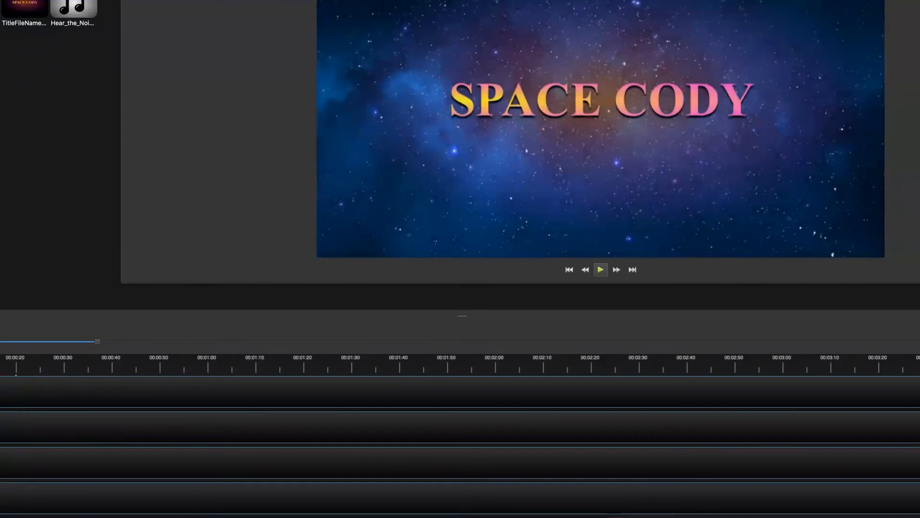
{"action": "left_click", "coordinate": [4, 371]}
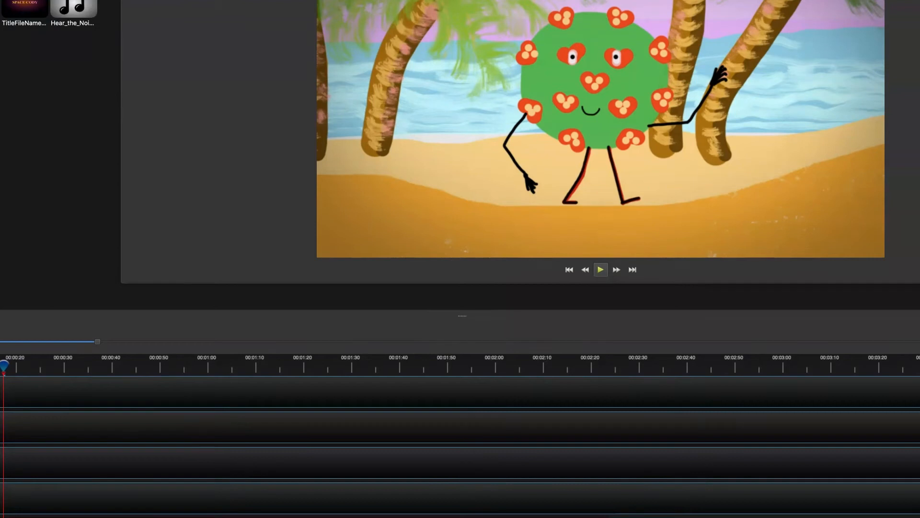
{"action": "left_click", "coordinate": [404, 188]}
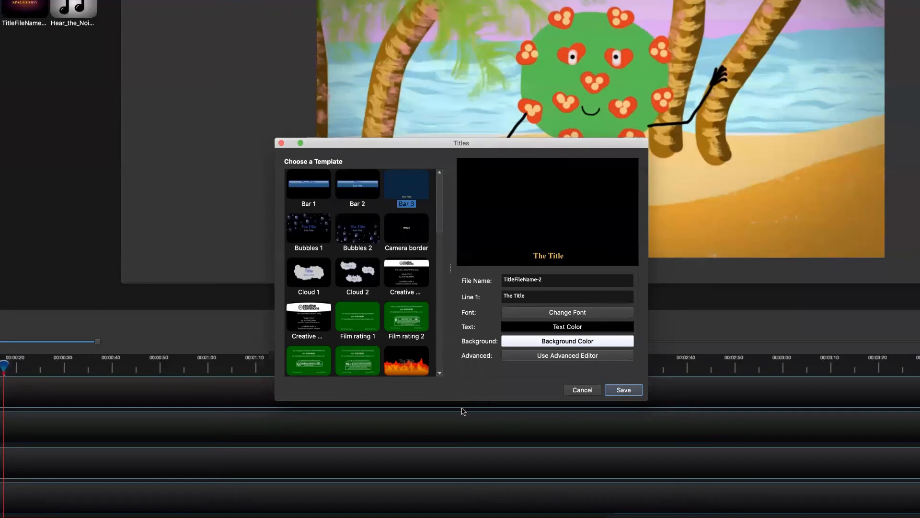
{"action": "left_click", "coordinate": [583, 391]}
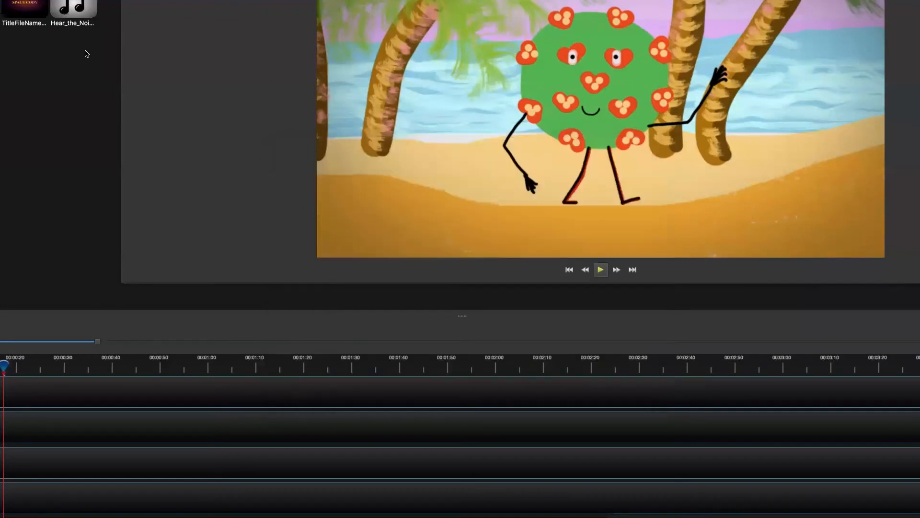
{"action": "left_click", "coordinate": [30, 6]}
{"action": "left_click_drag", "start_coordinate": [3, 368], "coordinate": [16, 499]}
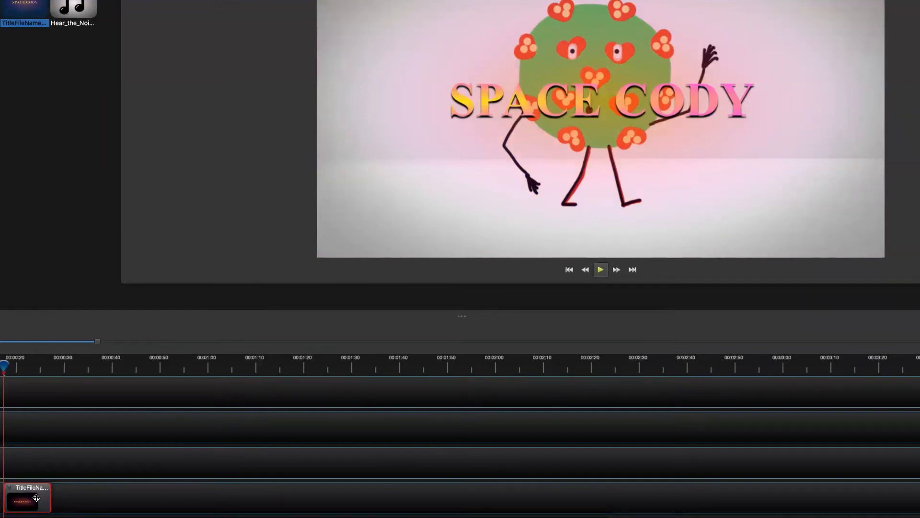
{"action": "key", "text": "Delete"}
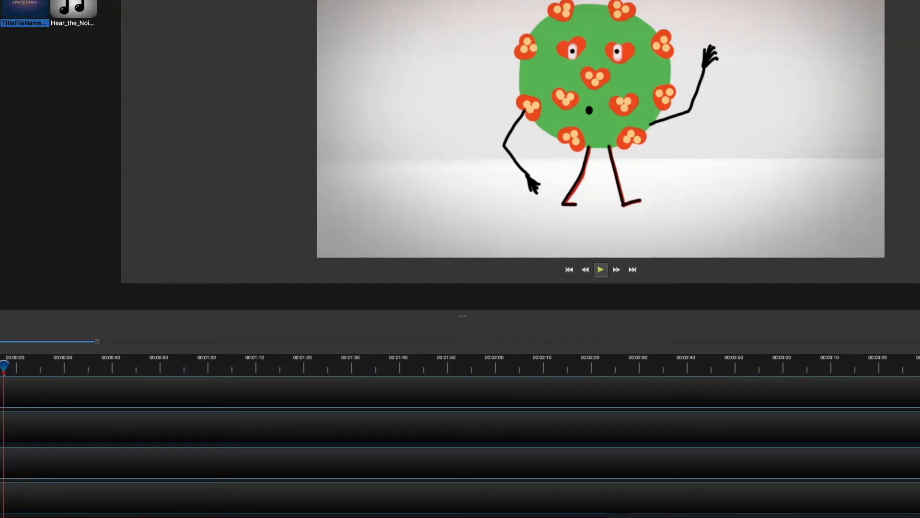
Review the virus footage between about 00:00:17 and 00:00:31 by scrubbing and playing through its scene changes
{"action": "left_click", "coordinate": [2, 365]}
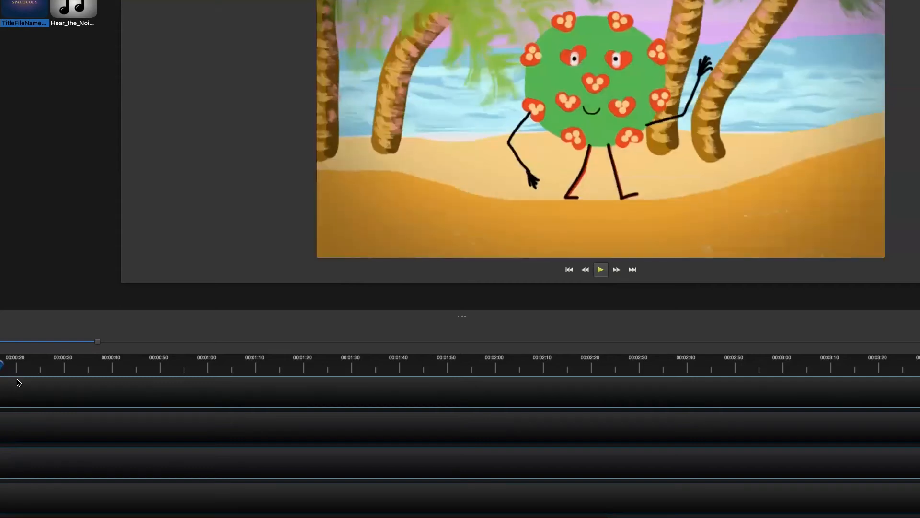
{"action": "left_click", "coordinate": [3, 367]}
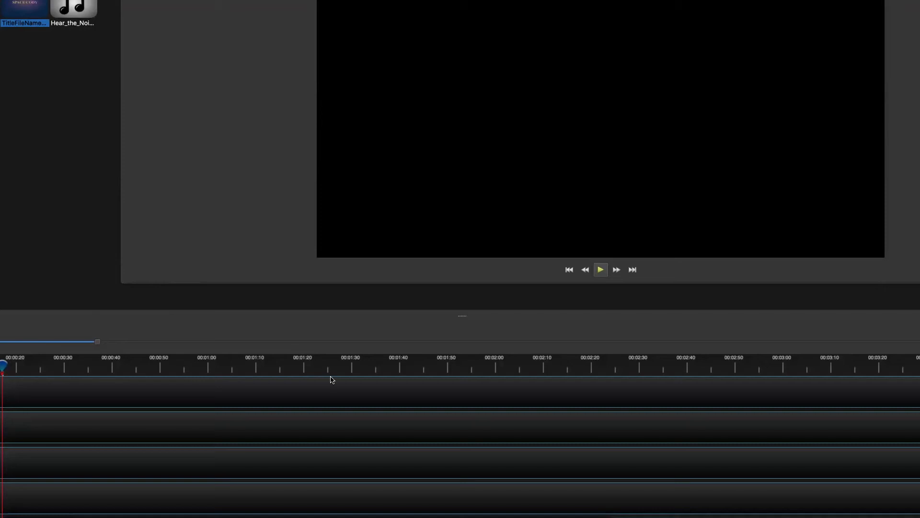
{"action": "left_click", "coordinate": [19, 367]}
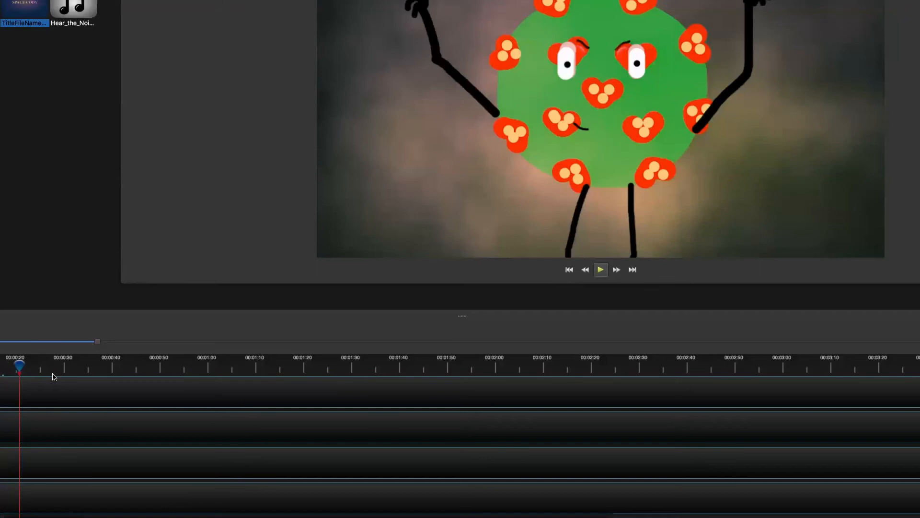
{"action": "left_click", "coordinate": [23, 367]}
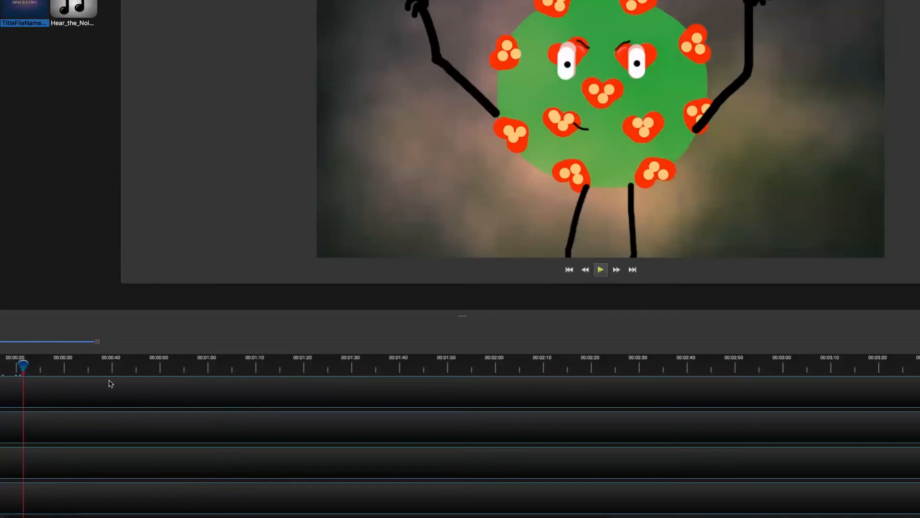
{"action": "left_click_drag", "start_coordinate": [21, 369], "coordinate": [13, 371]}
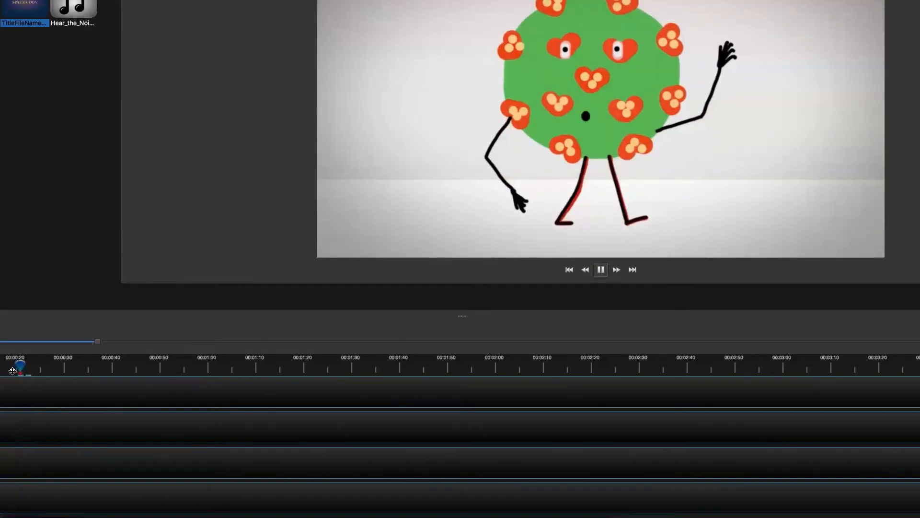
{"action": "left_click", "coordinate": [29, 366]}
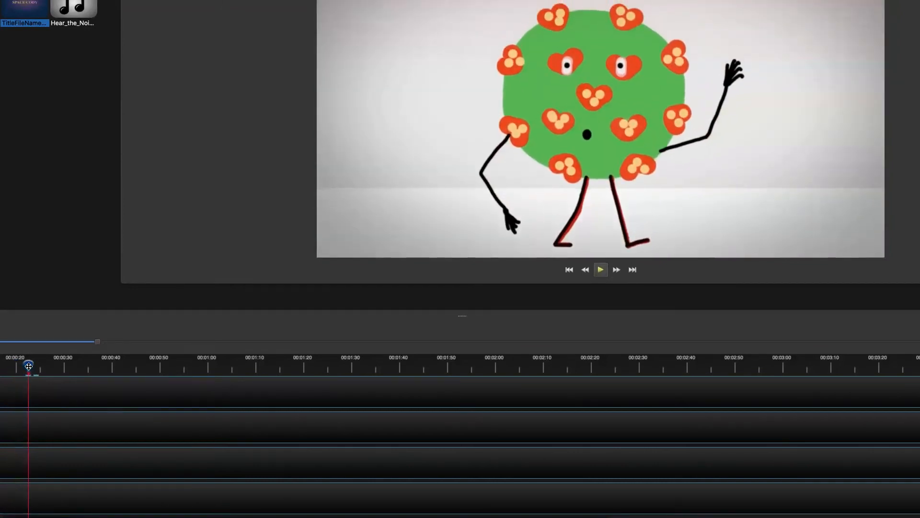
{"action": "key", "text": "space"}
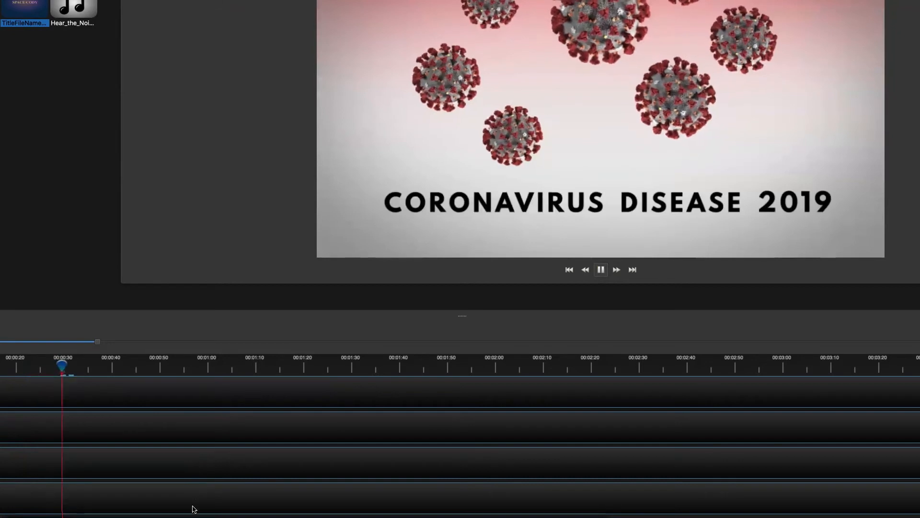
{"action": "key", "text": "space"}
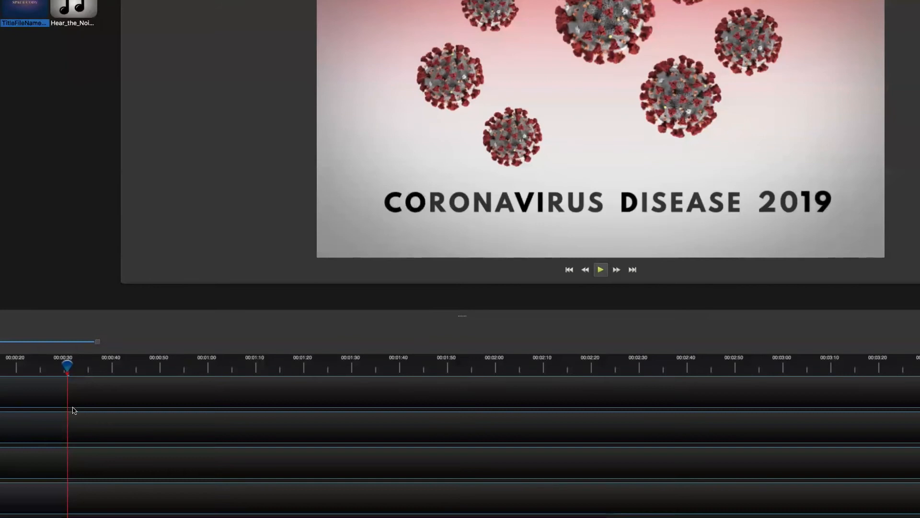
{"action": "left_click_drag", "start_coordinate": [70, 365], "coordinate": [65, 367]}
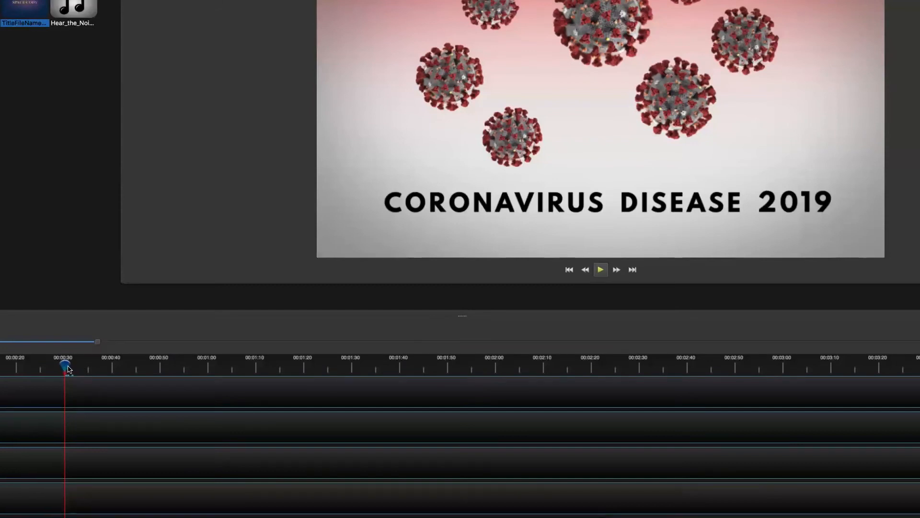
{"action": "left_click_drag", "start_coordinate": [64, 365], "coordinate": [44, 366]}
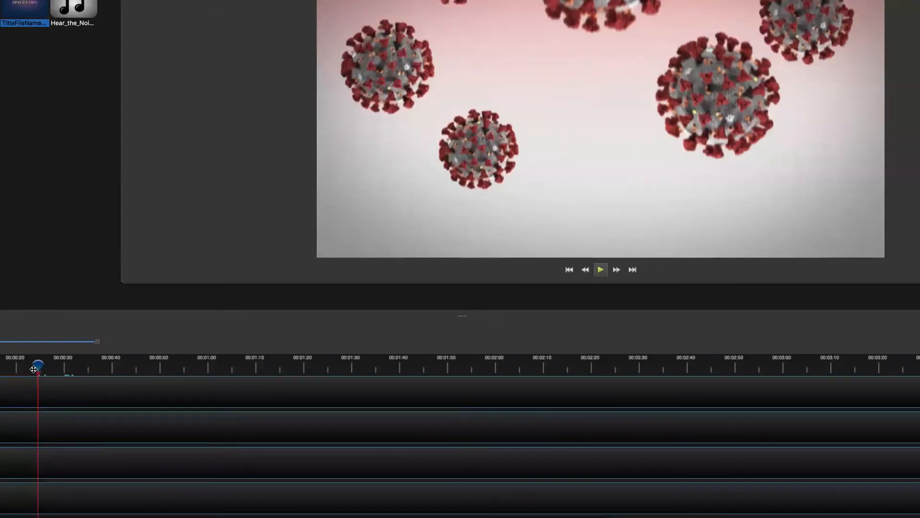
{"action": "left_click", "coordinate": [5, 370]}
{"action": "left_click_drag", "start_coordinate": [2, 364], "coordinate": [0, 366]}
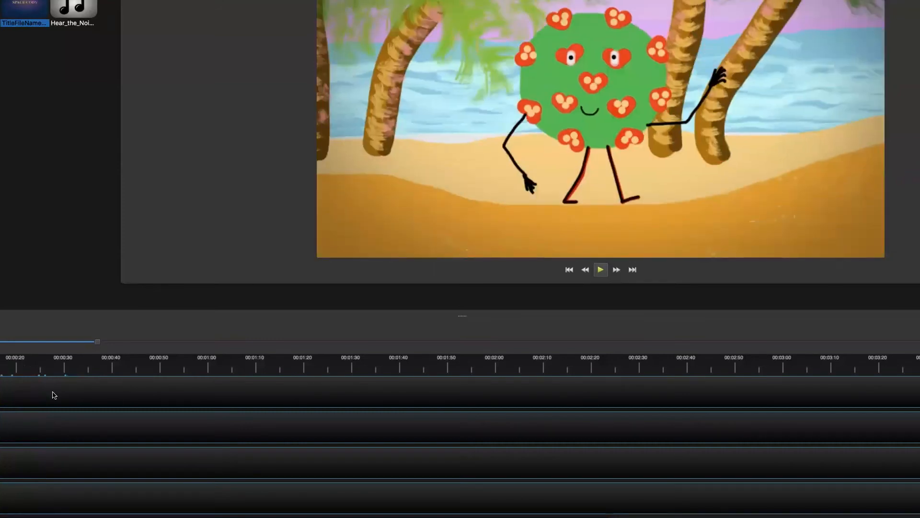
Play the change from the beach scene up to 00:00:18 and examine that point on a magnified timeline
{"action": "key", "text": "space"}
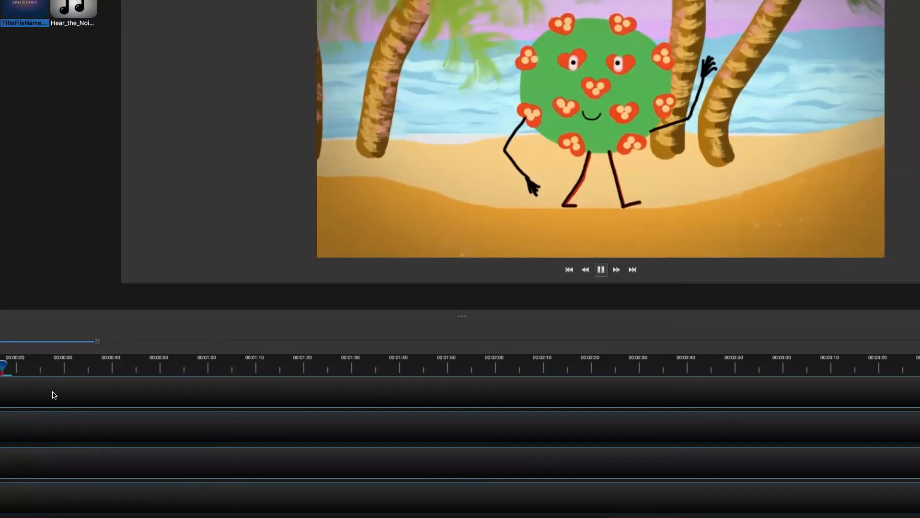
{"action": "key", "text": "space"}
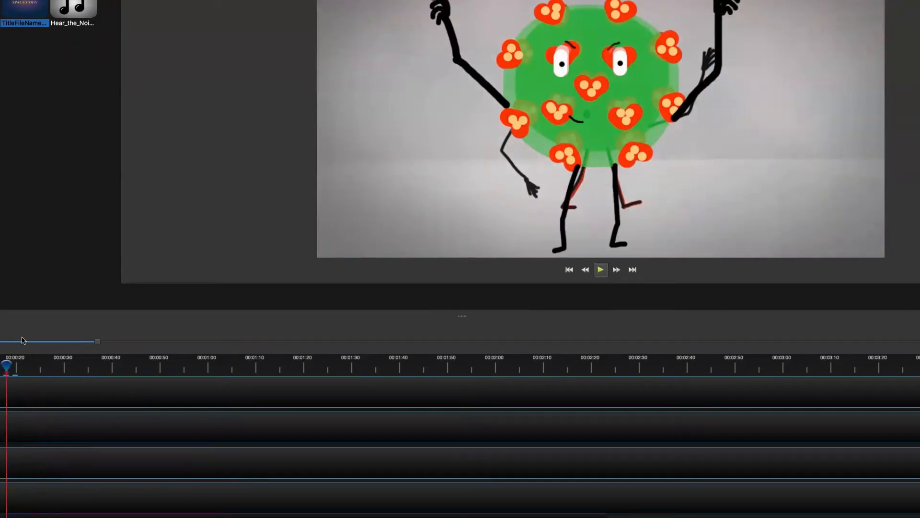
{"action": "key", "text": "equal"}
{"action": "key", "text": "equal"}
{"action": "key", "text": "equal"}
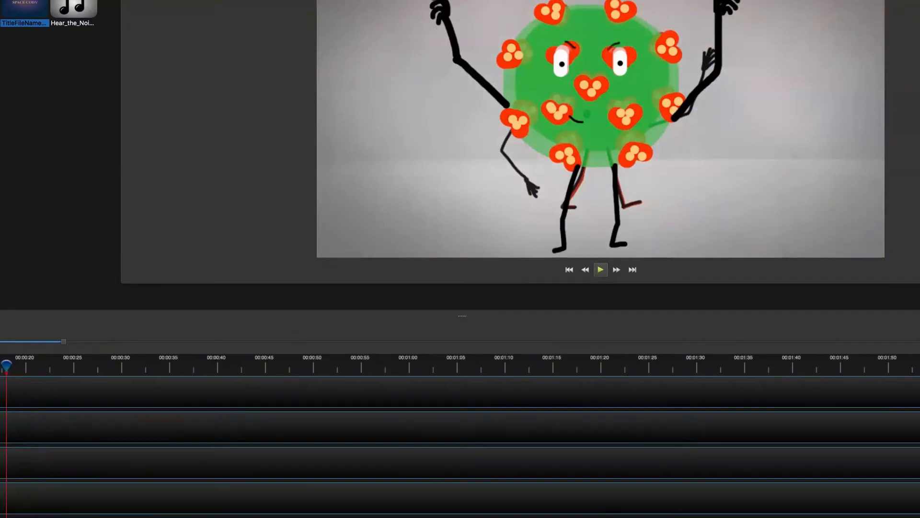
{"action": "scroll", "coordinate": [460, 436], "scroll_direction": "left", "scroll_amount": 7}
{"action": "scroll", "coordinate": [460, 436], "scroll_direction": "right", "scroll_amount": 1}
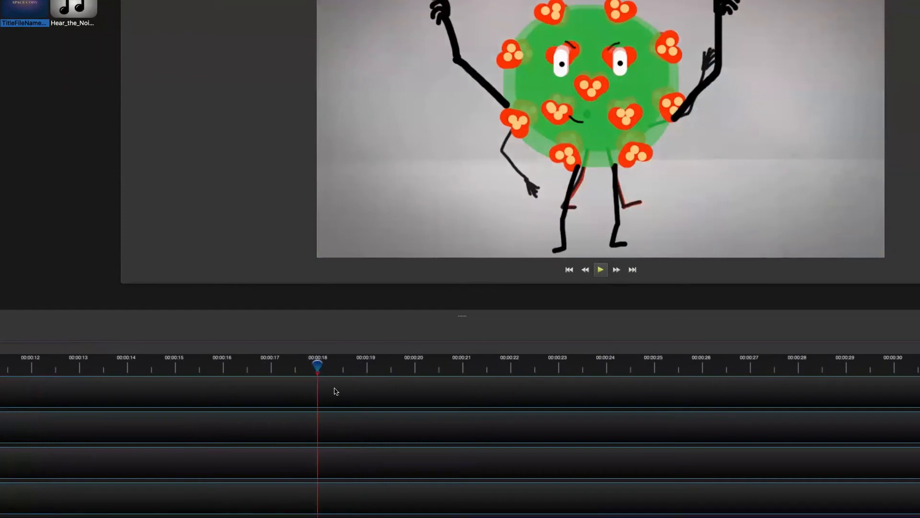
Replay and scrub the virus footage between about 00:00:15 and 00:00:19 to examine its changes from the beach to the darker scene
{"action": "left_click_drag", "start_coordinate": [317, 364], "coordinate": [301, 363]}
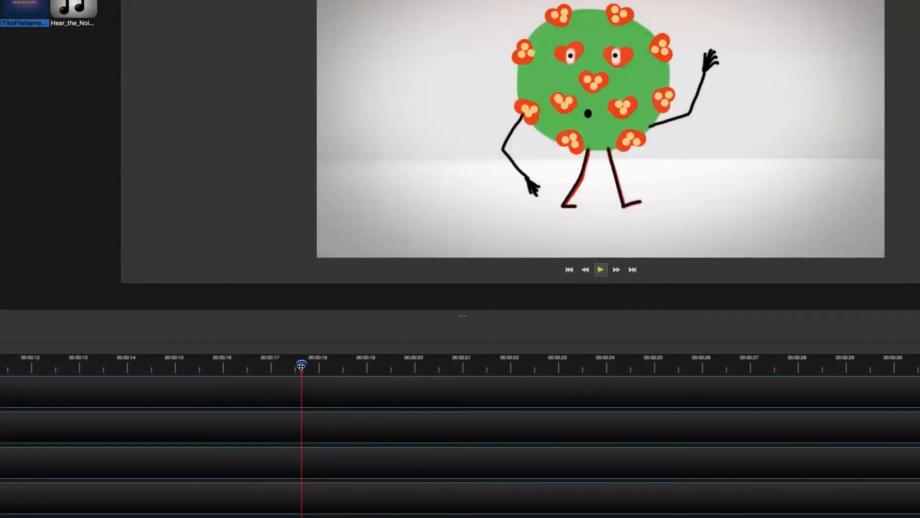
{"action": "left_click_drag", "start_coordinate": [302, 367], "coordinate": [178, 367]}
{"action": "key", "text": "space"}
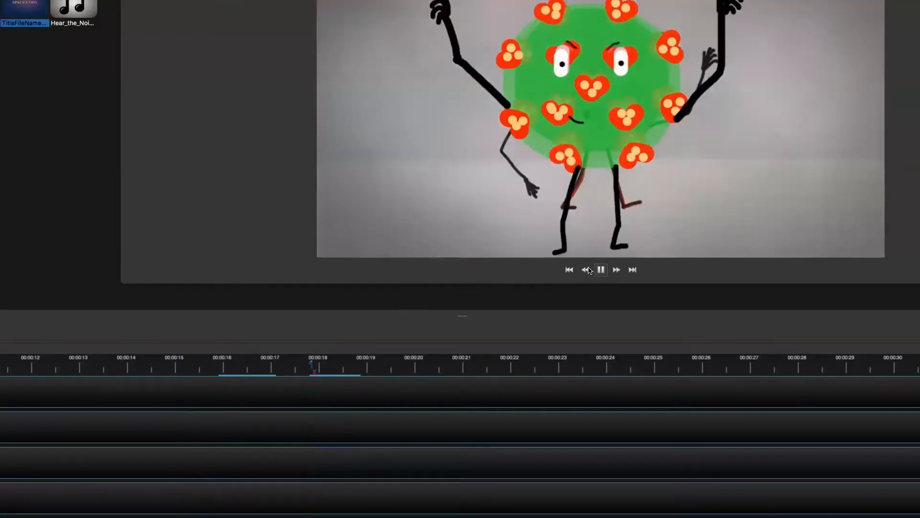
{"action": "left_click", "coordinate": [603, 269]}
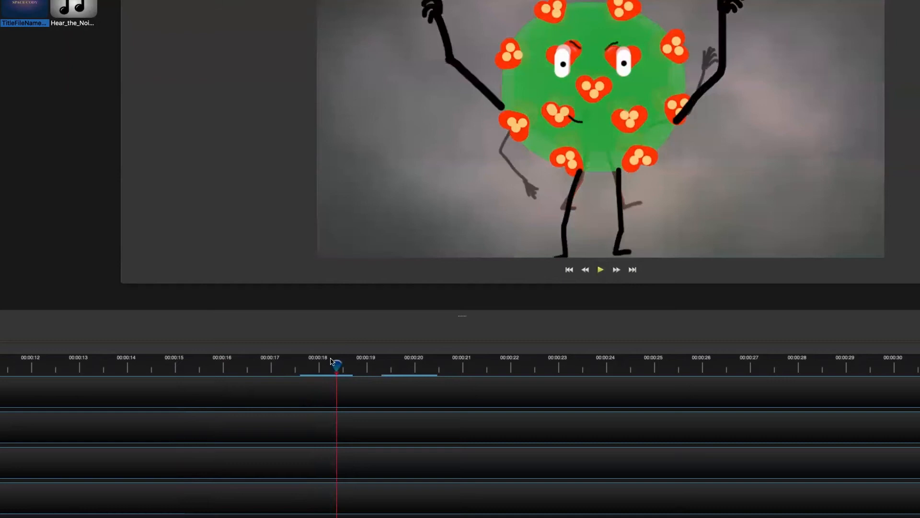
{"action": "left_click_drag", "start_coordinate": [336, 367], "coordinate": [289, 368]}
{"action": "left_click", "coordinate": [600, 270]}
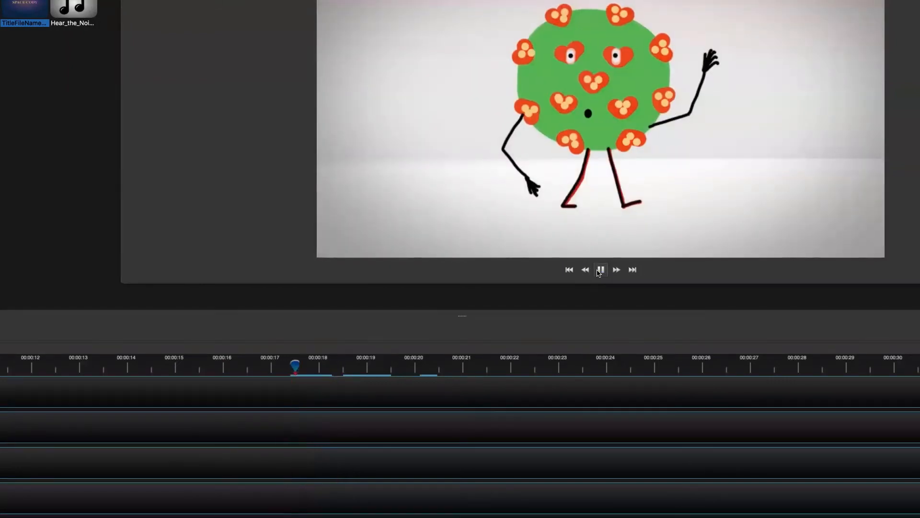
{"action": "left_click_drag", "start_coordinate": [309, 366], "coordinate": [152, 367]}
{"action": "left_click", "coordinate": [599, 269]}
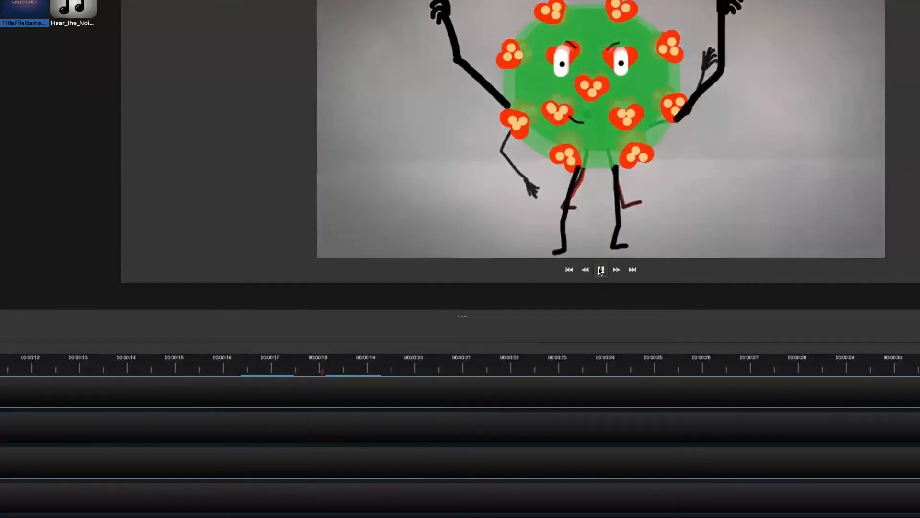
{"action": "left_click", "coordinate": [600, 270]}
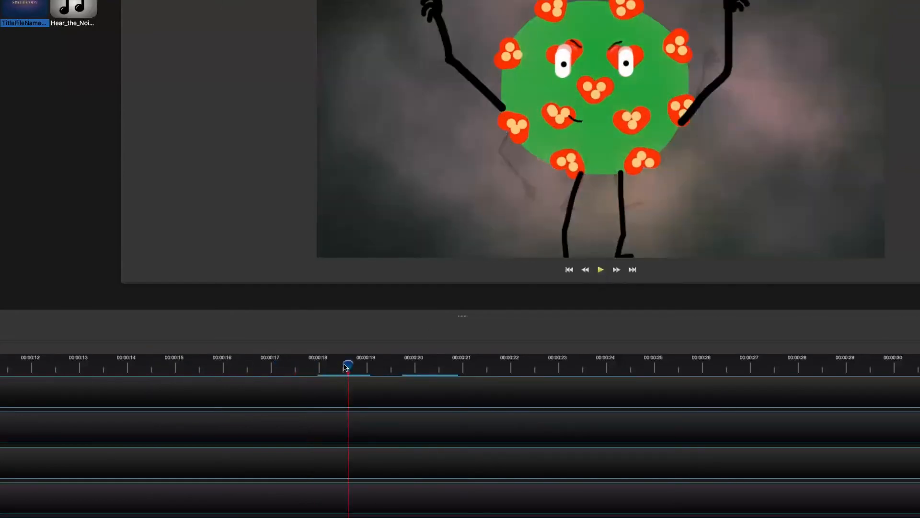
{"action": "left_click_drag", "start_coordinate": [327, 362], "coordinate": [299, 361]}
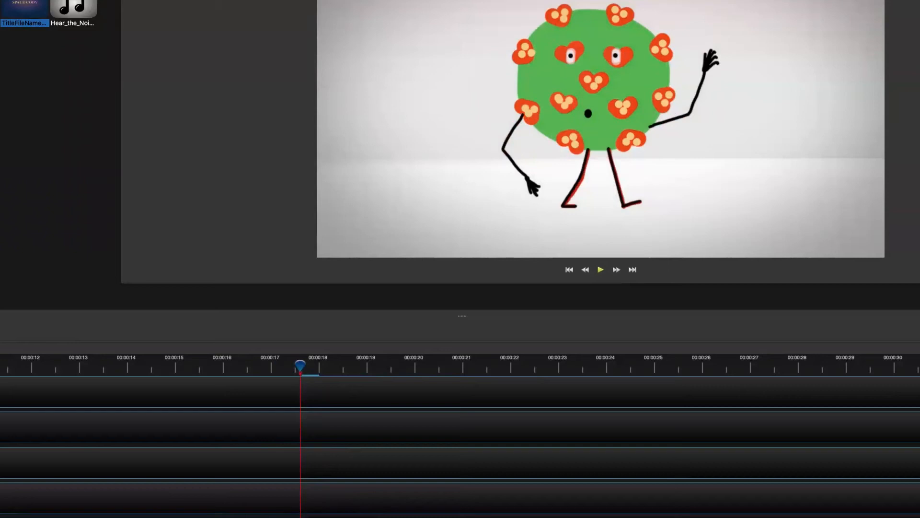
{"action": "left_click_drag", "start_coordinate": [300, 368], "coordinate": [235, 363]}
{"action": "key", "text": "space"}
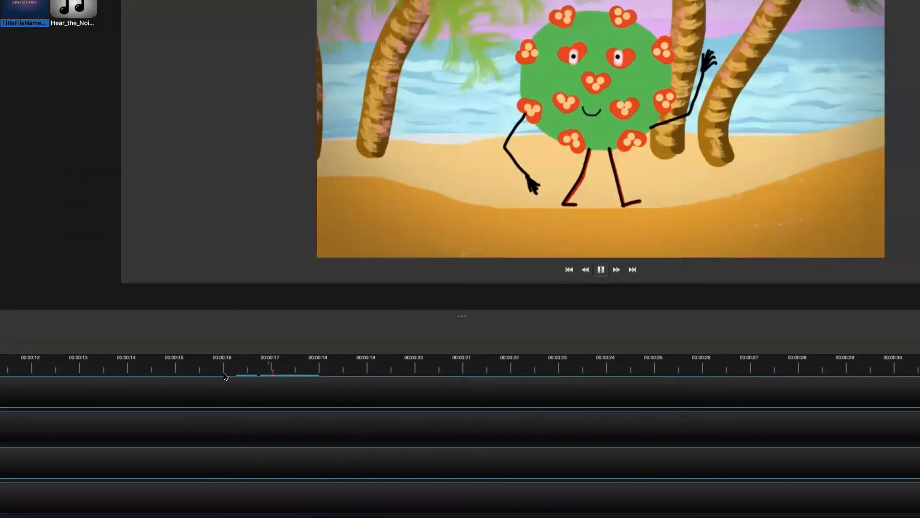
{"action": "key", "text": "space"}
Try moving a short LITTLE_CODY_JUNE.mp4 segment to the track above at about 00:00:17, preview it, and remove it from there
{"action": "left_click_drag", "start_coordinate": [303, 367], "coordinate": [281, 365]}
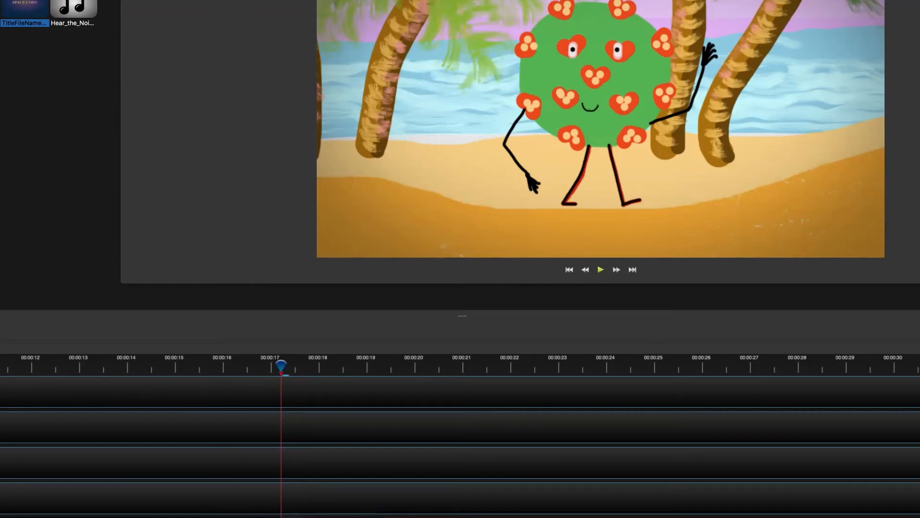
{"action": "left_click_drag", "start_coordinate": [351, 497], "coordinate": [334, 499]}
{"action": "key", "text": "space"}
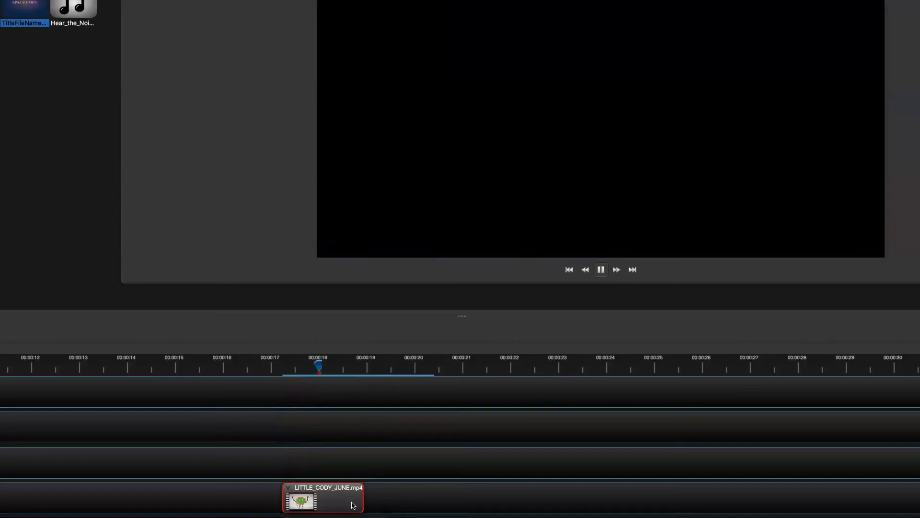
{"action": "key", "text": "space"}
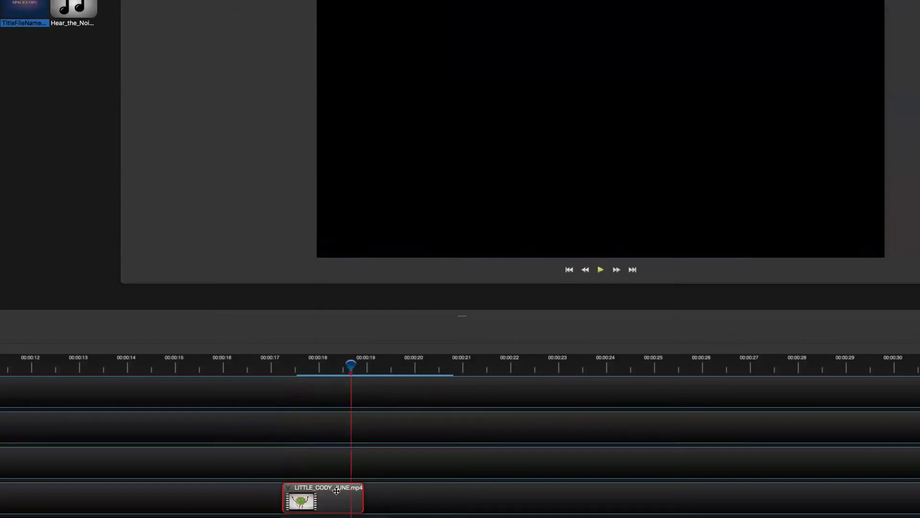
{"action": "key", "text": "Delete"}
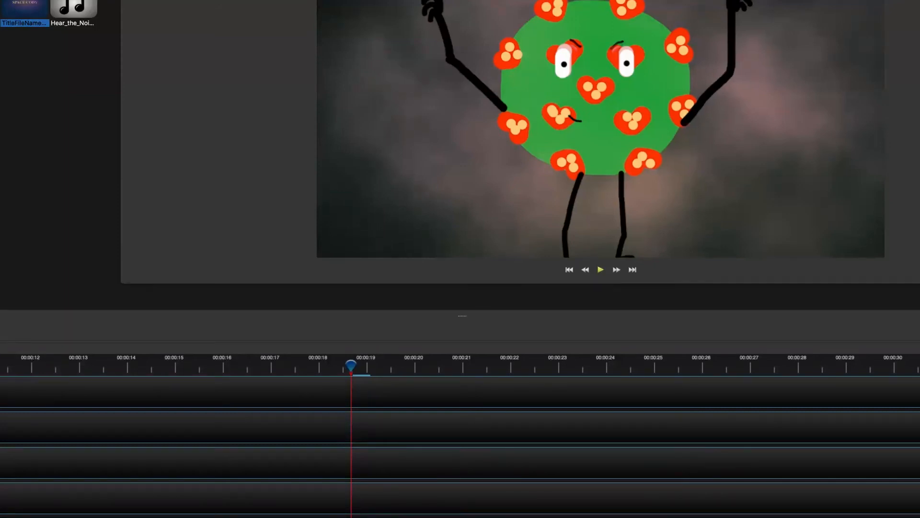
Try placing the short walking-virus segment on the upper track with its start at the playhead near 00:00:17, and remove it
{"action": "left_click_drag", "start_coordinate": [31, 343], "coordinate": [15, 365]}
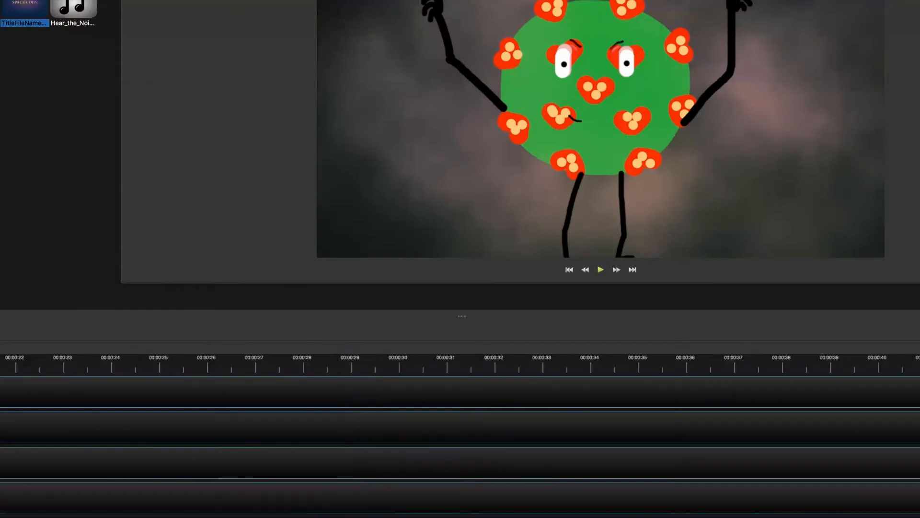
{"action": "scroll", "coordinate": [460, 443], "scroll_direction": "left", "scroll_amount": 12}
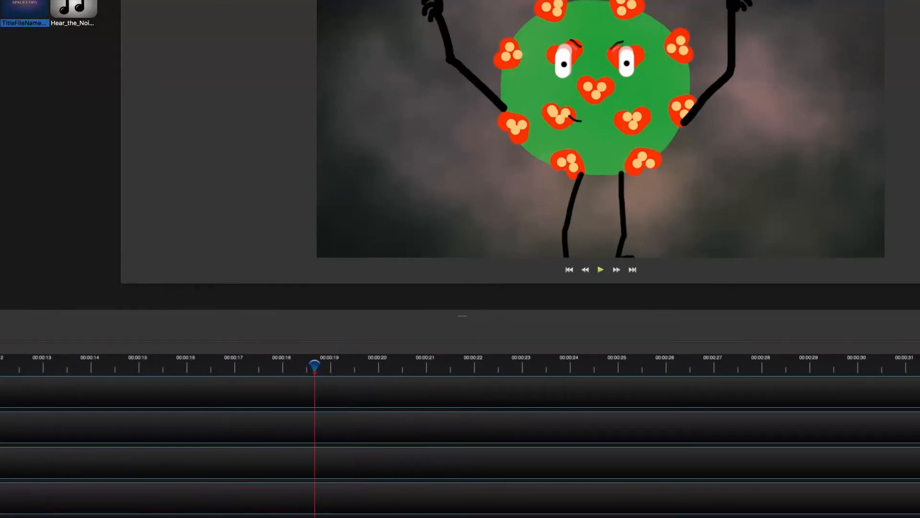
{"action": "left_click_drag", "start_coordinate": [514, 362], "coordinate": [443, 359]}
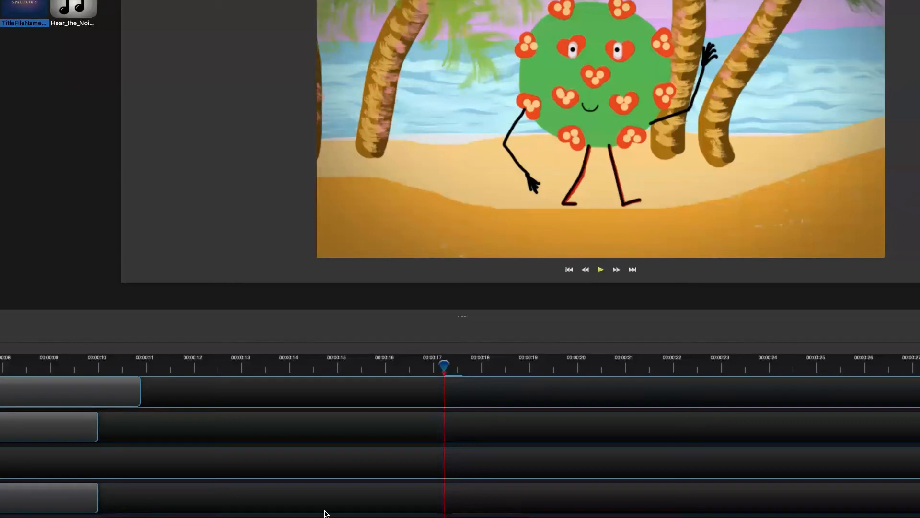
{"action": "left_click_drag", "start_coordinate": [487, 517], "coordinate": [487, 500]}
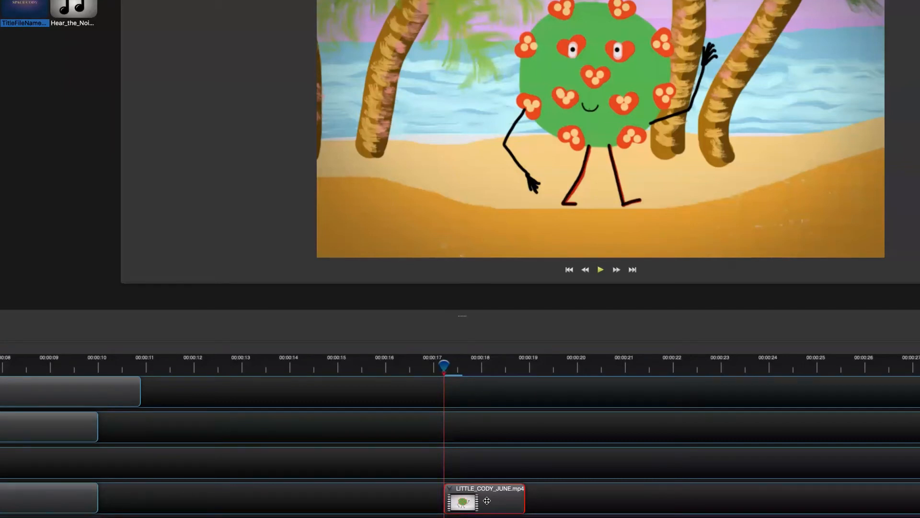
{"action": "left_click_drag", "start_coordinate": [487, 500], "coordinate": [493, 505]}
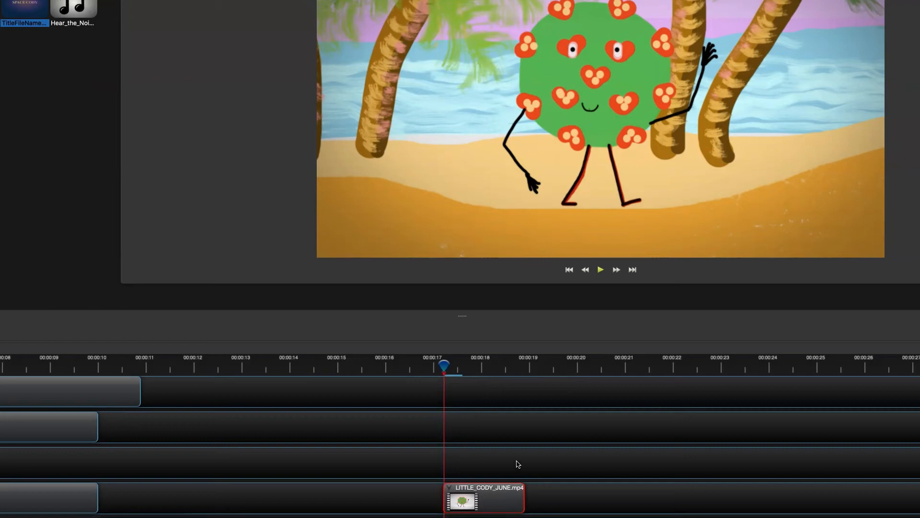
{"action": "key", "text": "Delete"}
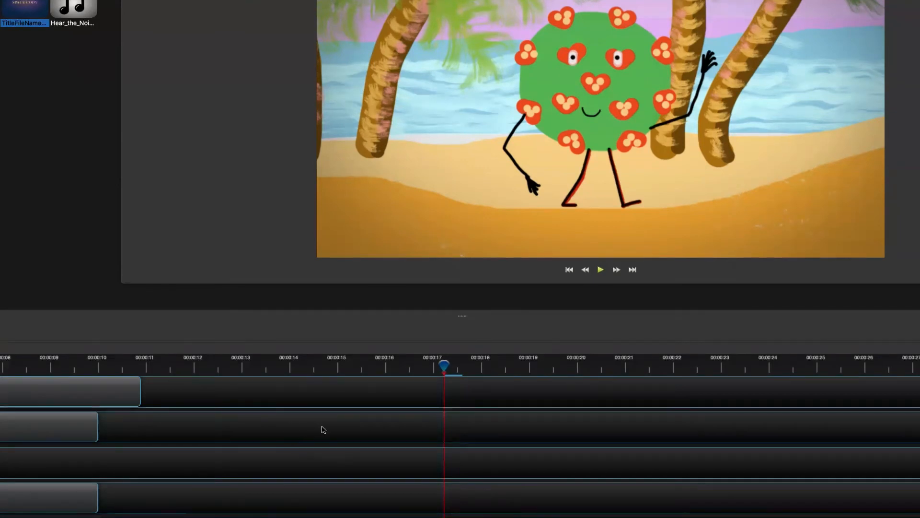
Play and scrub through the cut between about 00:00:17 and 00:00:19 to check how the virus scenes follow each other
{"action": "key", "text": "space"}
{"action": "key", "text": "space"}
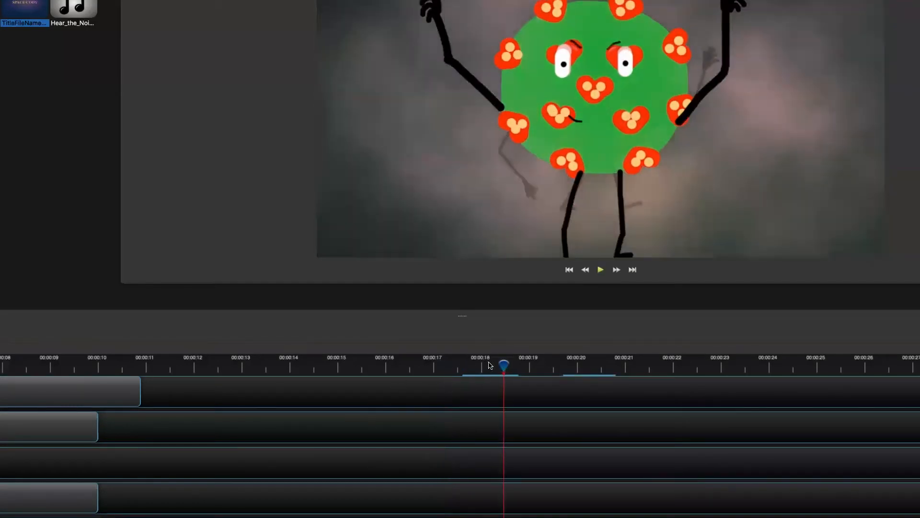
{"action": "left_click", "coordinate": [458, 365]}
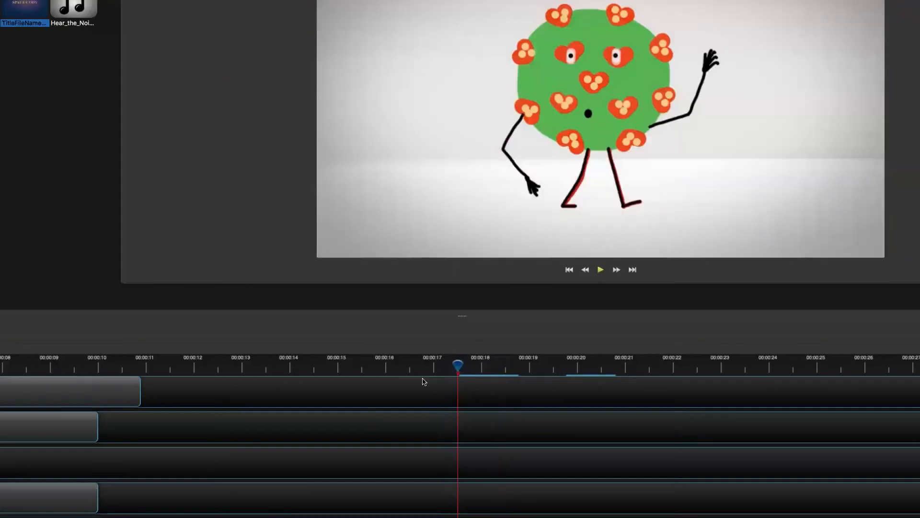
{"action": "left_click_drag", "start_coordinate": [458, 365], "coordinate": [462, 367]}
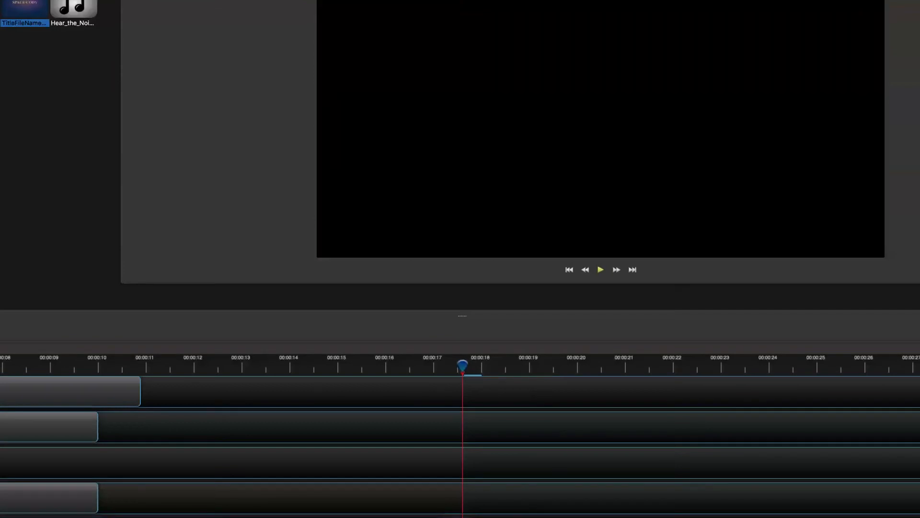
{"action": "left_click", "coordinate": [444, 366]}
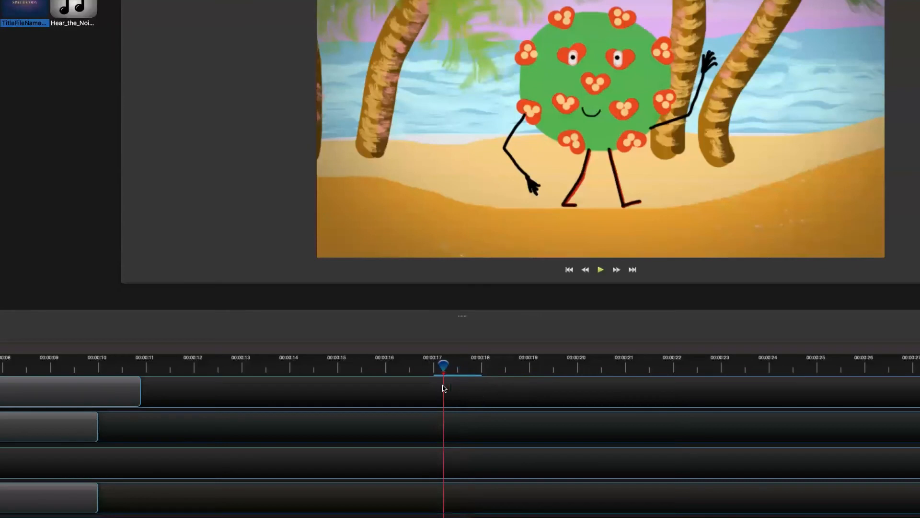
{"action": "mouse_move", "coordinate": [457, 367]}
{"action": "left_mouse_down"}
{"action": "mouse_move", "coordinate": [482, 366]}
{"action": "mouse_move", "coordinate": [474, 367]}
{"action": "left_mouse_up"}
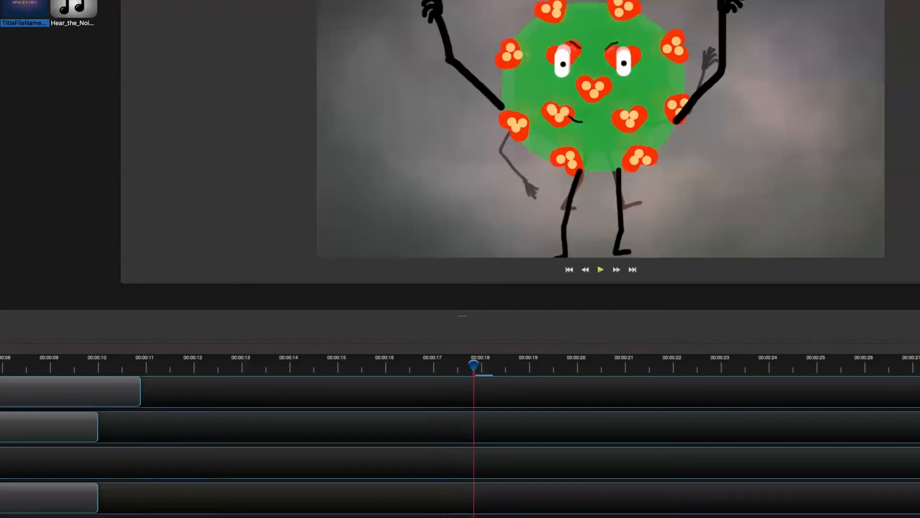
{"action": "left_click_drag", "start_coordinate": [474, 364], "coordinate": [368, 365]}
{"action": "key", "text": "space"}
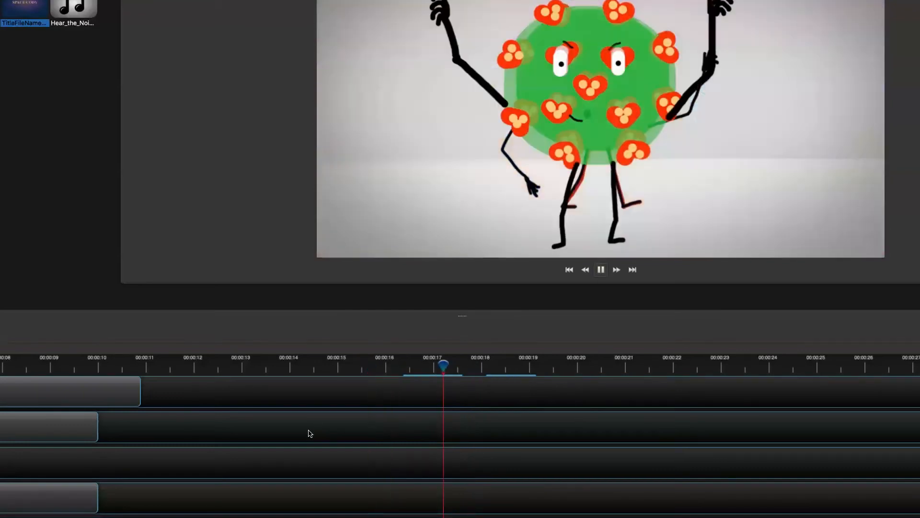
{"action": "key", "text": "space"}
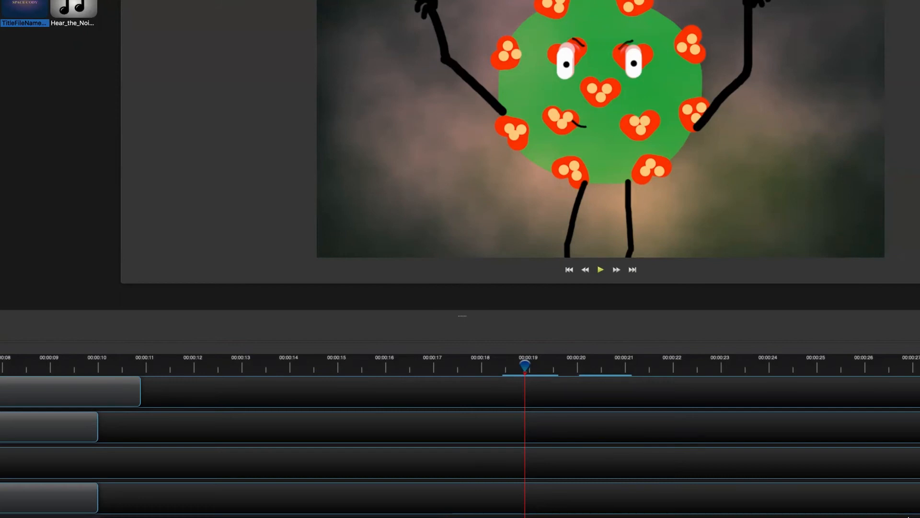
Switch to Finder, inspect the LITTLE_CODY_JUNE.mp4 export in the _WRSP_EXPORTS folder, and return to the OpenShot timeline
{"action": "scroll", "coordinate": [460, 446], "scroll_direction": "right", "scroll_amount": 20}
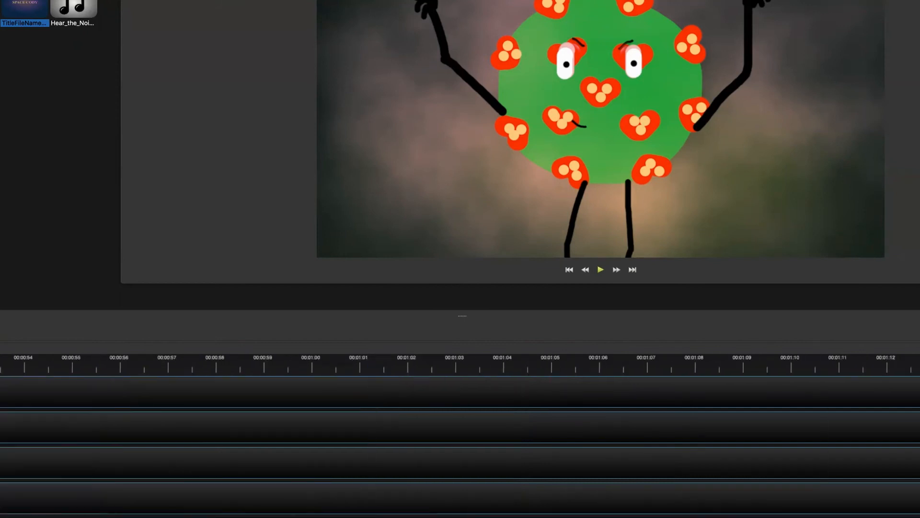
{"action": "scroll", "coordinate": [460, 446], "scroll_direction": "left", "scroll_amount": 20}
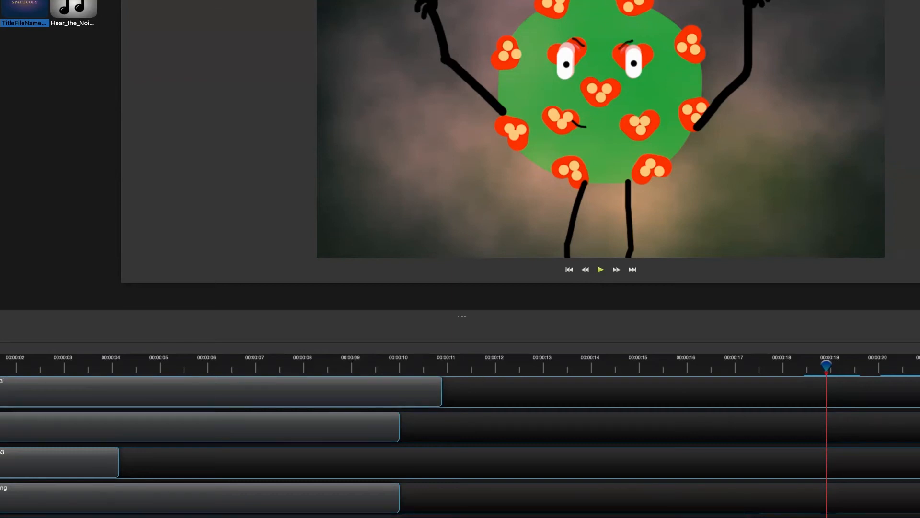
{"action": "key", "text": "super+Tab"}
{"action": "left_click", "coordinate": [626, 289]}
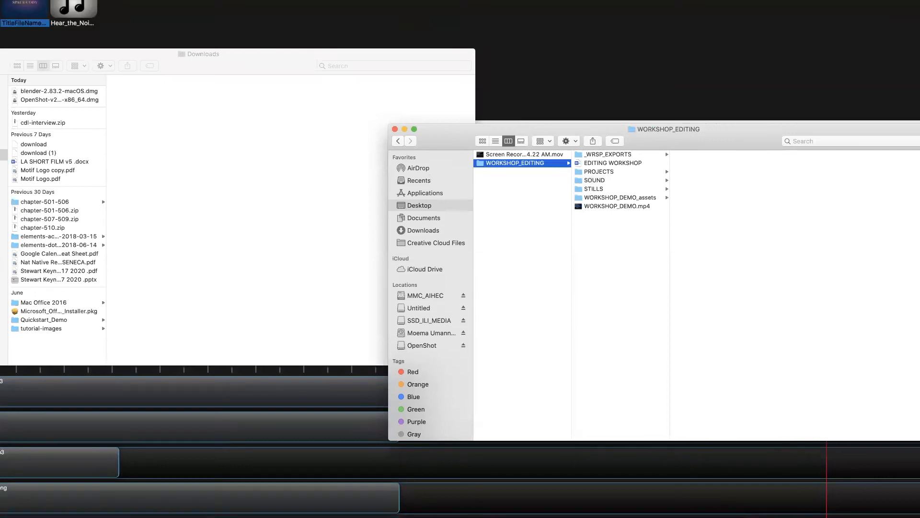
{"action": "left_click", "coordinate": [607, 154]}
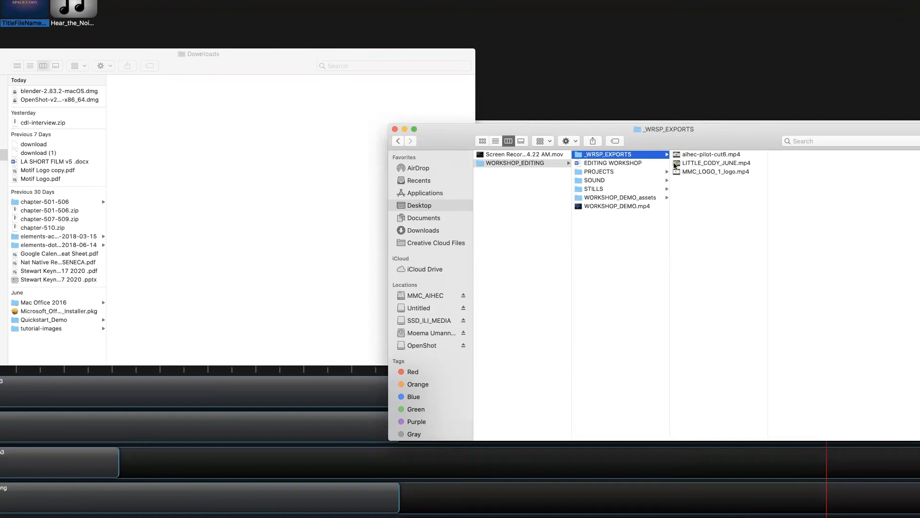
{"action": "left_click", "coordinate": [690, 163]}
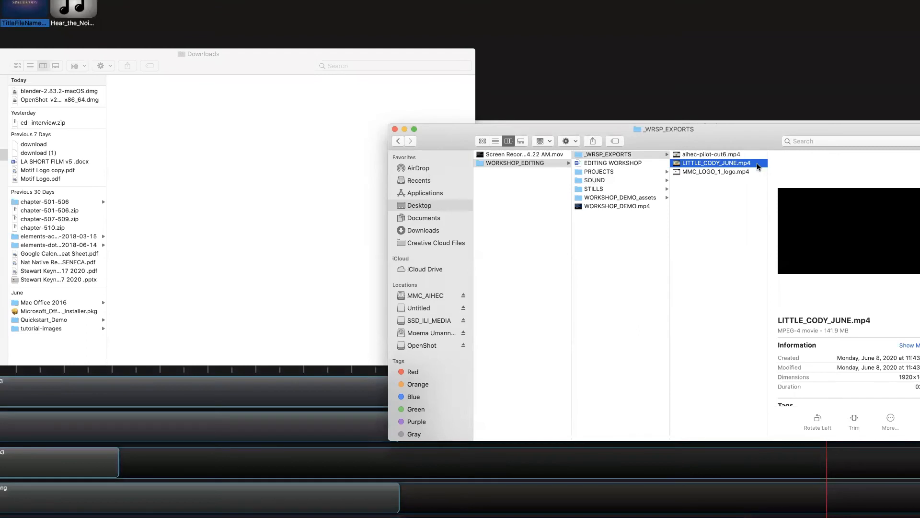
{"action": "left_click", "coordinate": [719, 464]}
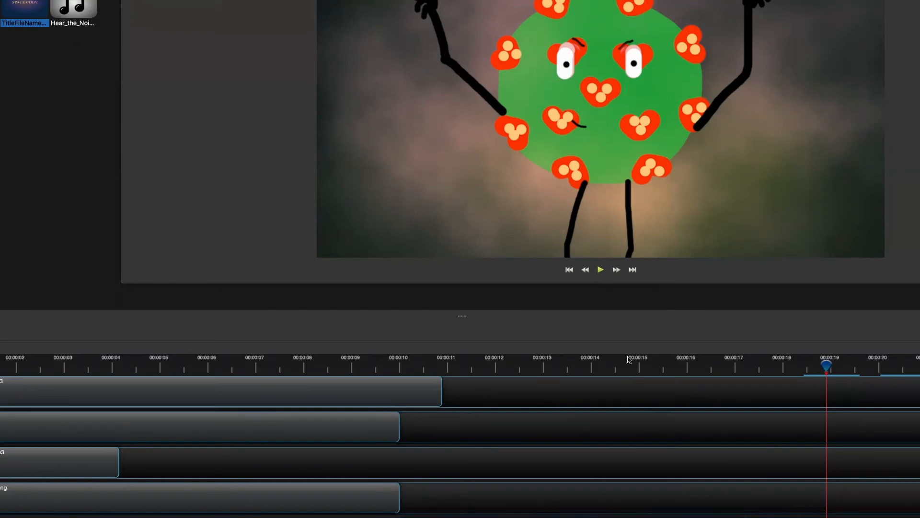
Delete the LITTLE_CODY_JUNE.mp4 clip spanning about 00:00:10 to 00:00:17 from the timeline
{"action": "scroll", "coordinate": [660, 445], "scroll_direction": "down", "scroll_amount": 1}
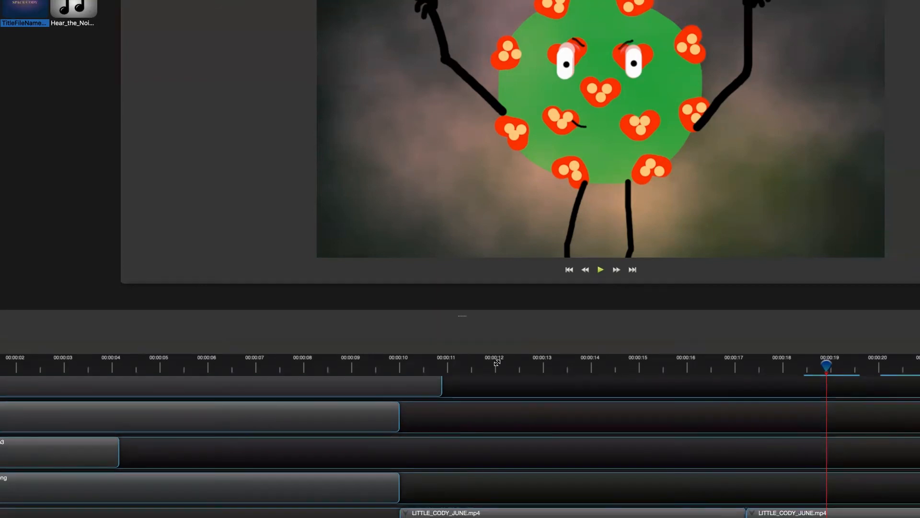
{"action": "left_click", "coordinate": [29, 2]}
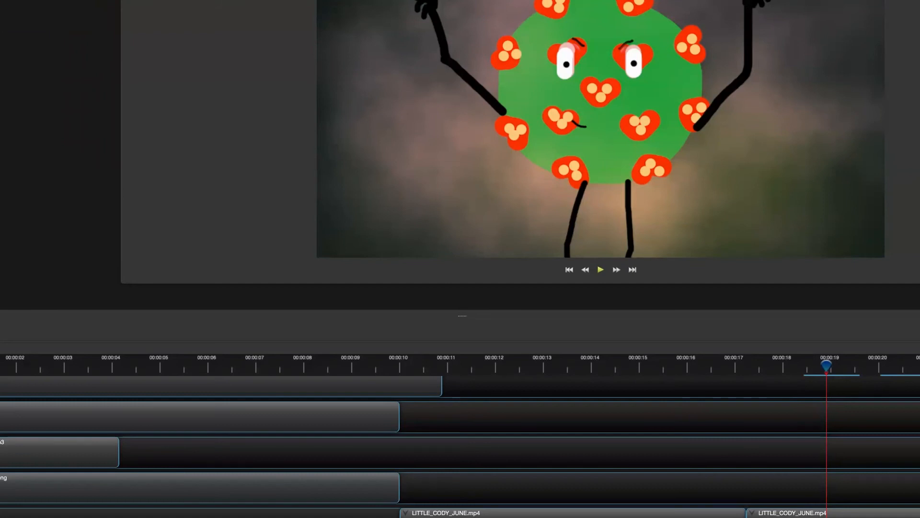
{"action": "left_click_drag", "start_coordinate": [240, 163], "coordinate": [462, 386]}
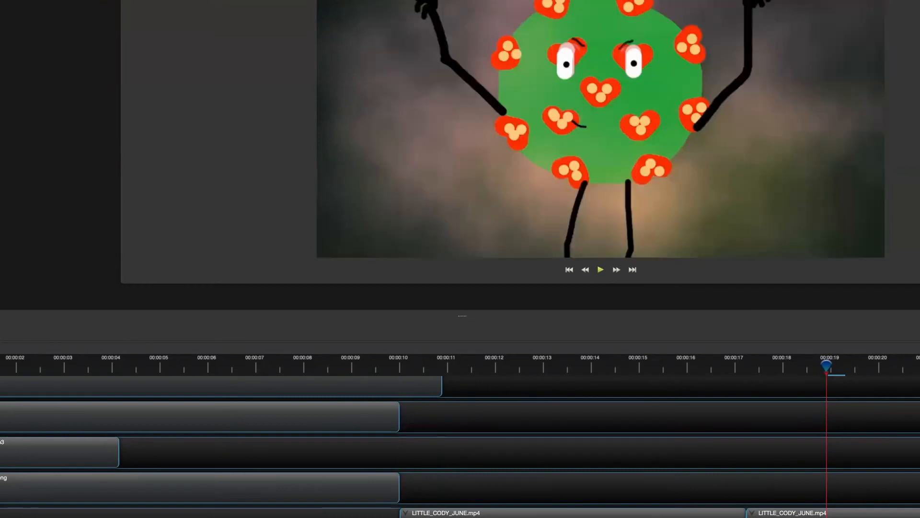
{"action": "left_click", "coordinate": [615, 515]}
{"action": "key", "text": "Delete"}
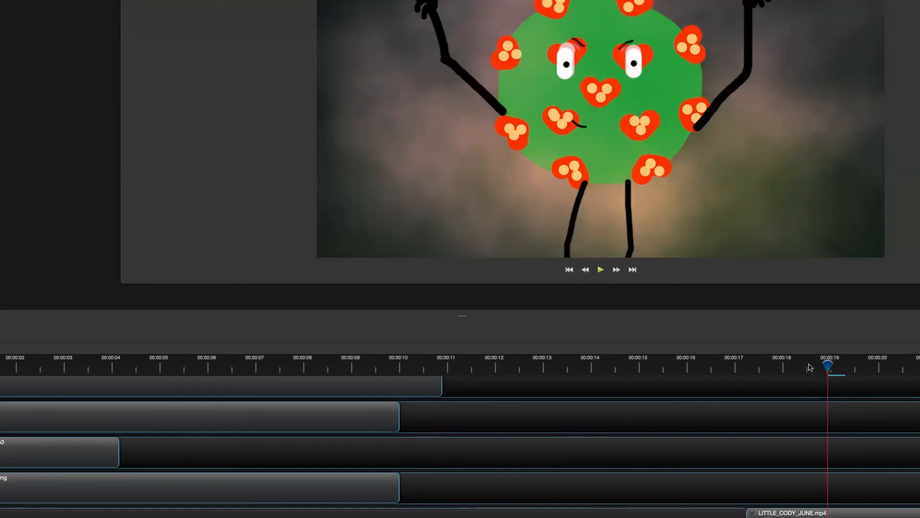
Scrub back from about 00:00:19 to just before 00:00:15 and delete the LITTLE_CODY_JUNE.mp4 clip that starts near 00:00:17
{"action": "left_click", "coordinate": [829, 366]}
{"action": "left_click", "coordinate": [682, 368]}
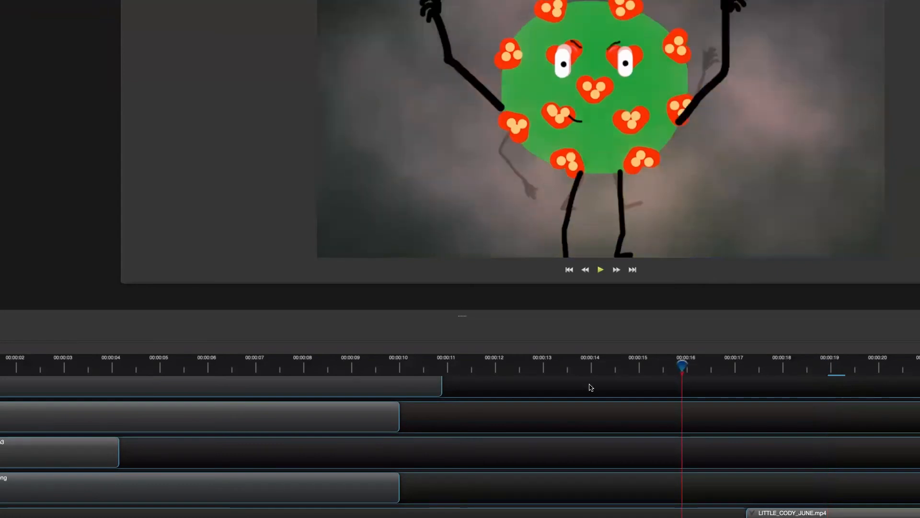
{"action": "left_click", "coordinate": [670, 367]}
{"action": "left_click", "coordinate": [616, 367]}
{"action": "left_click", "coordinate": [628, 367]}
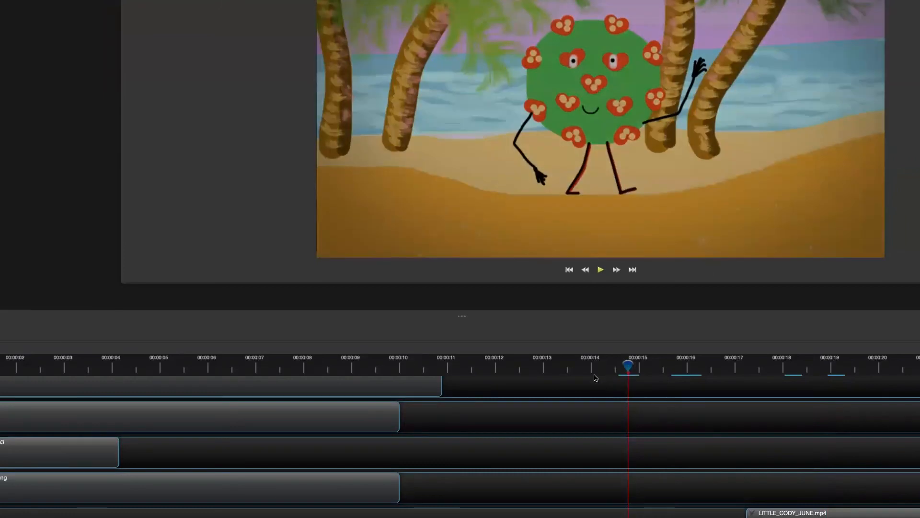
{"action": "left_click", "coordinate": [875, 515]}
{"action": "key", "text": "Delete"}
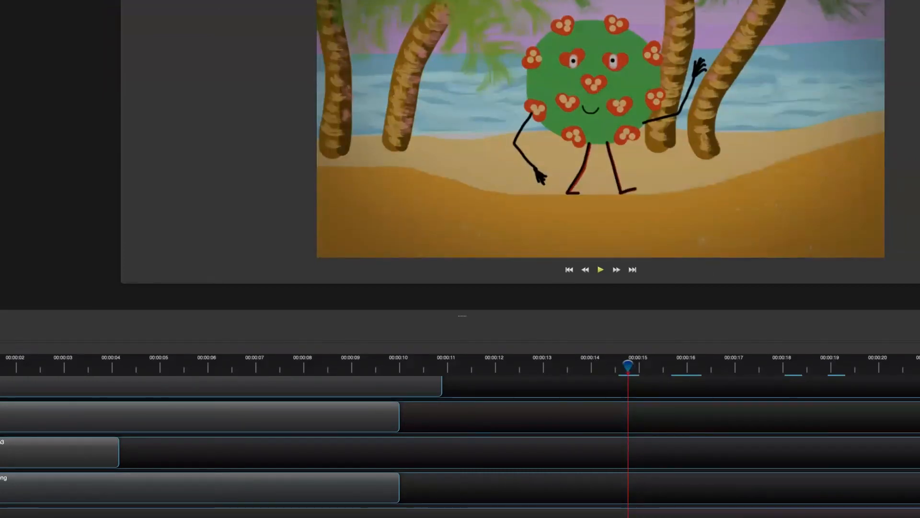
Play the edit and scrub between about 00:00:13 and 00:00:16, leaving the playhead on the beach scene near 00:00:15.5
{"action": "key", "text": "space"}
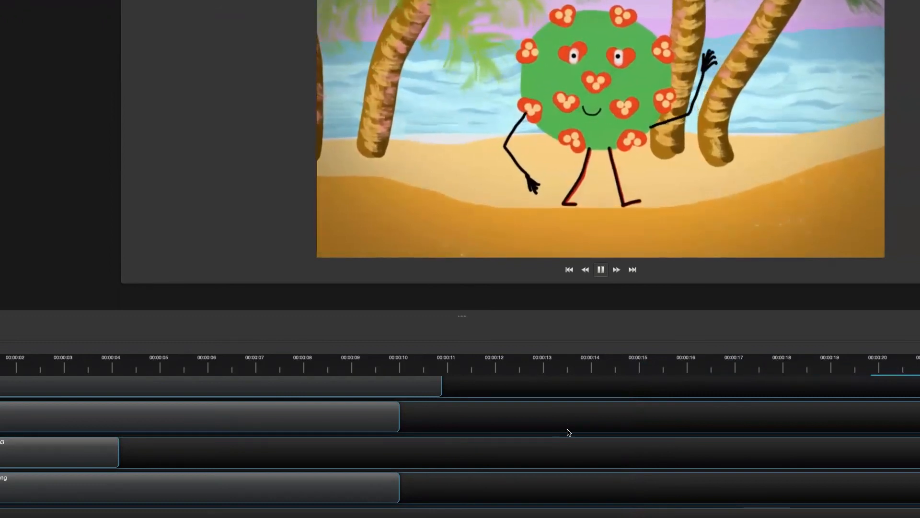
{"action": "key", "text": "space"}
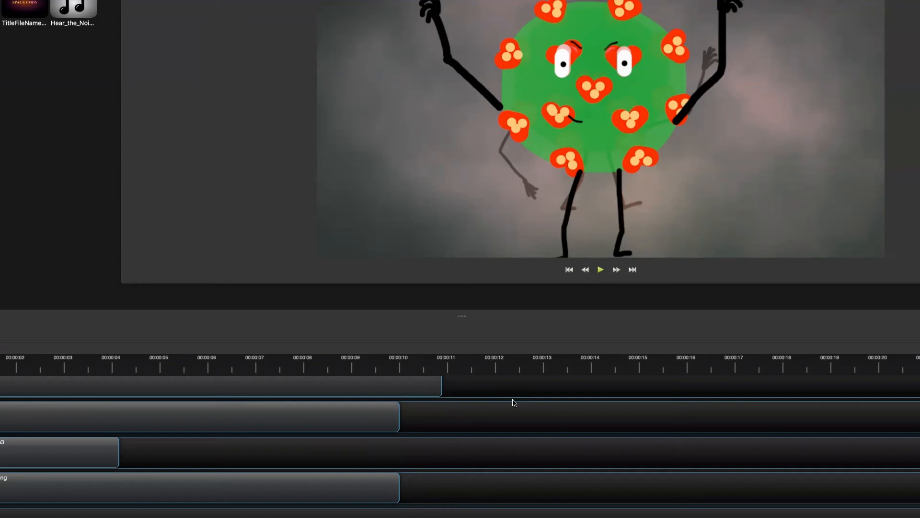
{"action": "left_click", "coordinate": [582, 370]}
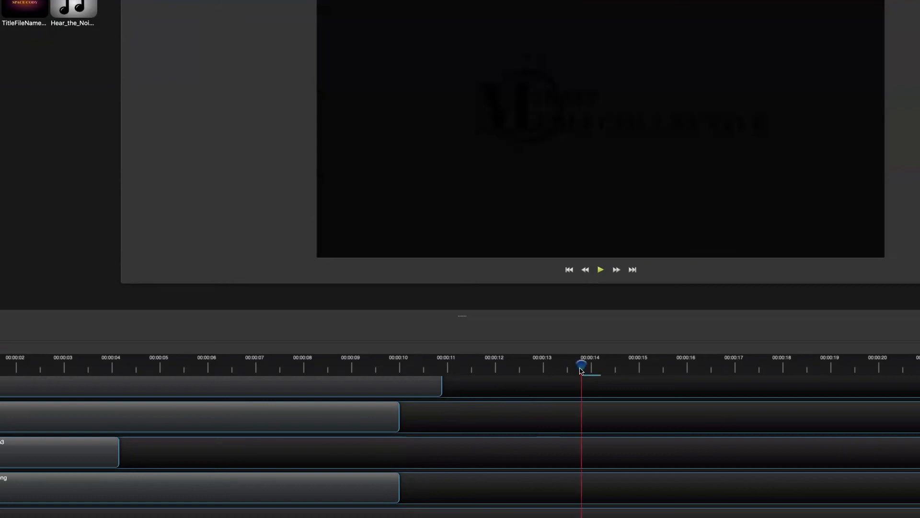
{"action": "left_click", "coordinate": [545, 366]}
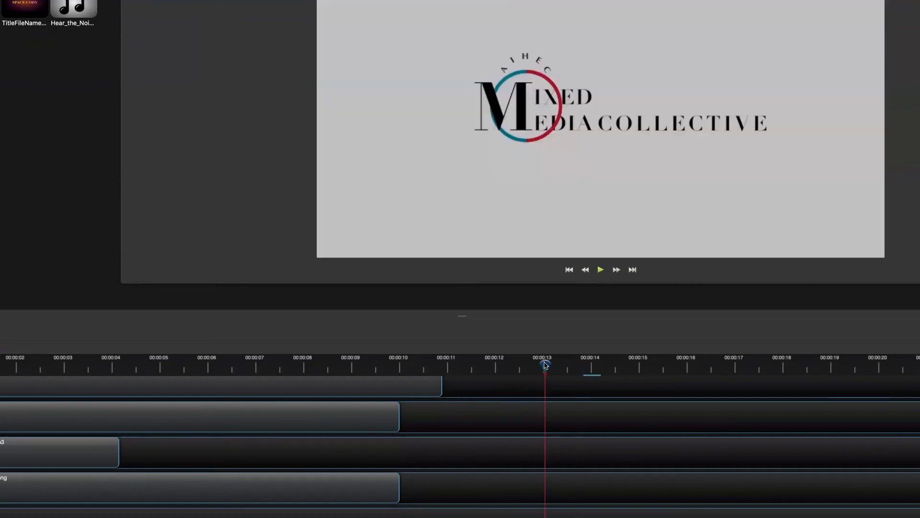
{"action": "left_click", "coordinate": [603, 368]}
{"action": "left_click", "coordinate": [651, 366]}
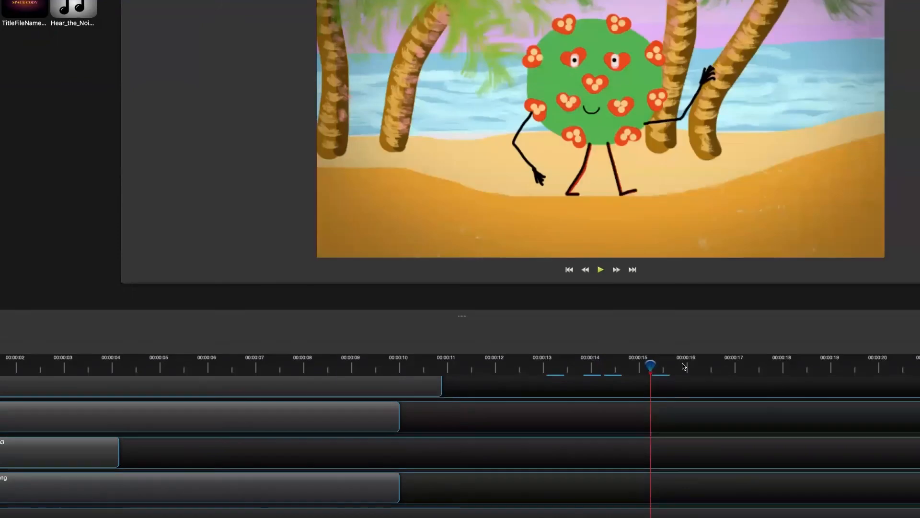
{"action": "left_click", "coordinate": [683, 367]}
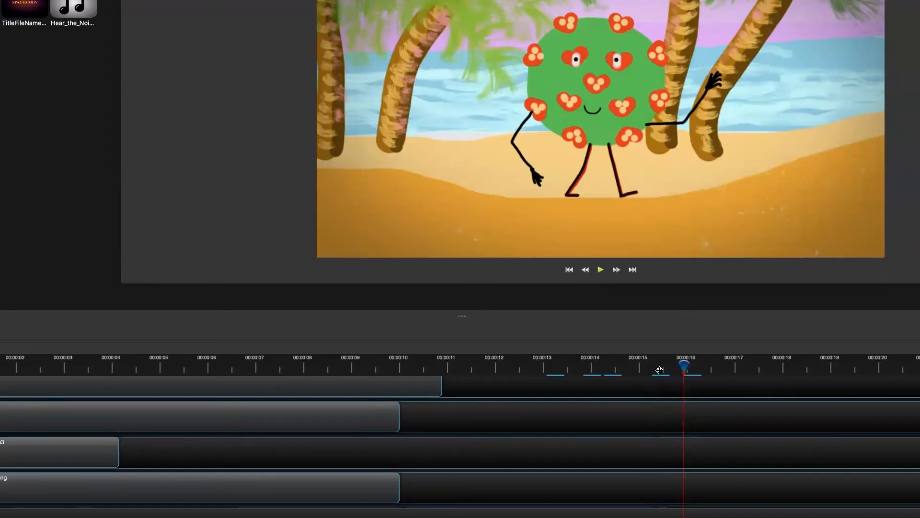
{"action": "left_click_drag", "start_coordinate": [683, 366], "coordinate": [668, 366]}
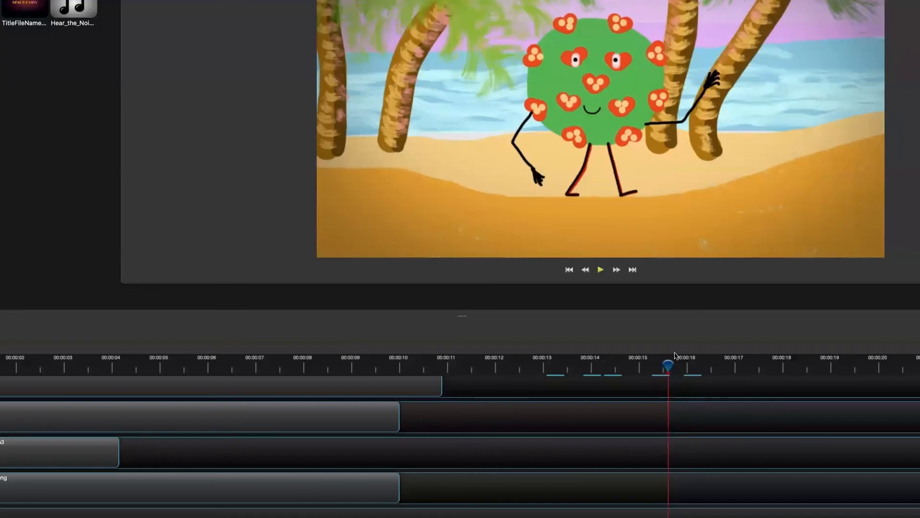
{"action": "left_click_drag", "start_coordinate": [670, 370], "coordinate": [665, 368]}
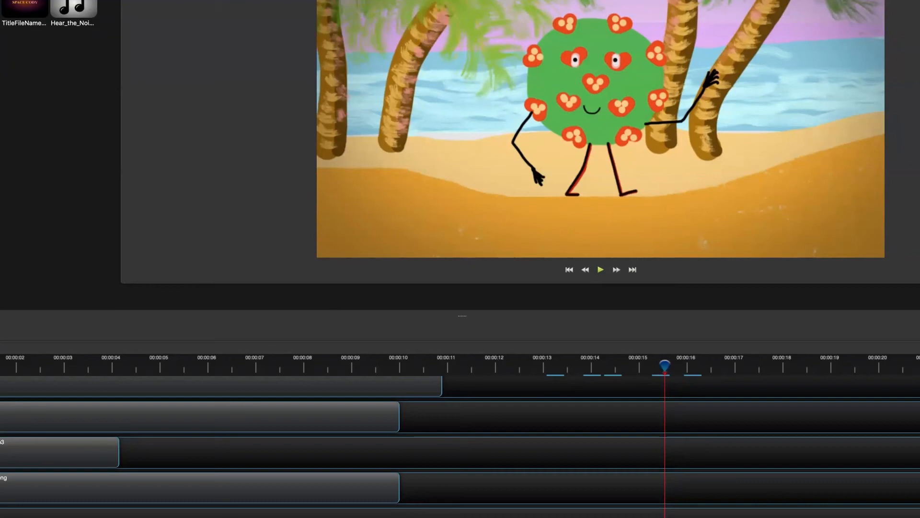
Create a title from the Bar 3 template with the text "Subtitle test" and save it as TitleFileName-2
{"action": "key", "text": "ctrl+t"}
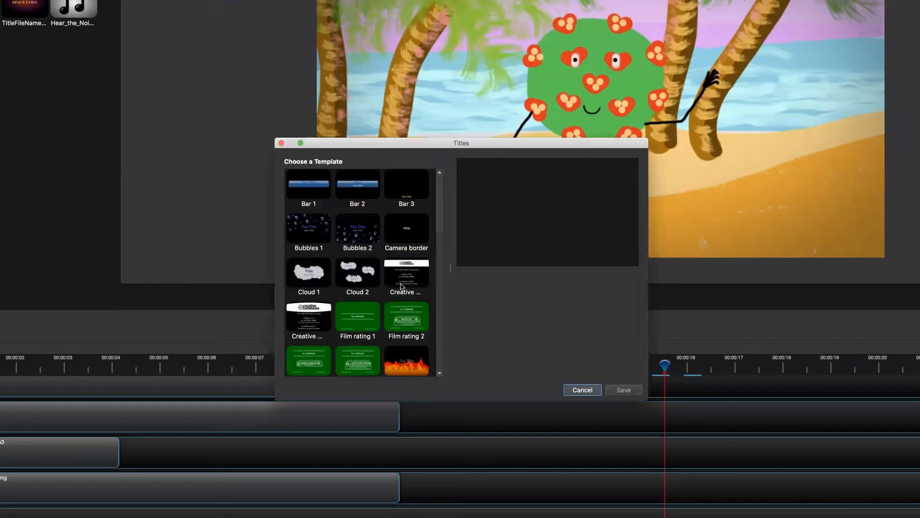
{"action": "scroll", "coordinate": [401, 353], "scroll_direction": "down", "scroll_amount": 5}
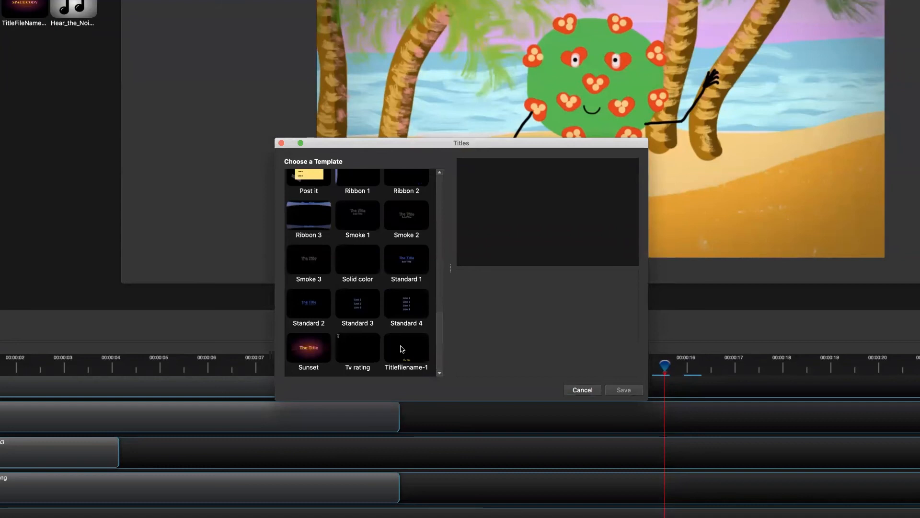
{"action": "left_click", "coordinate": [402, 350]}
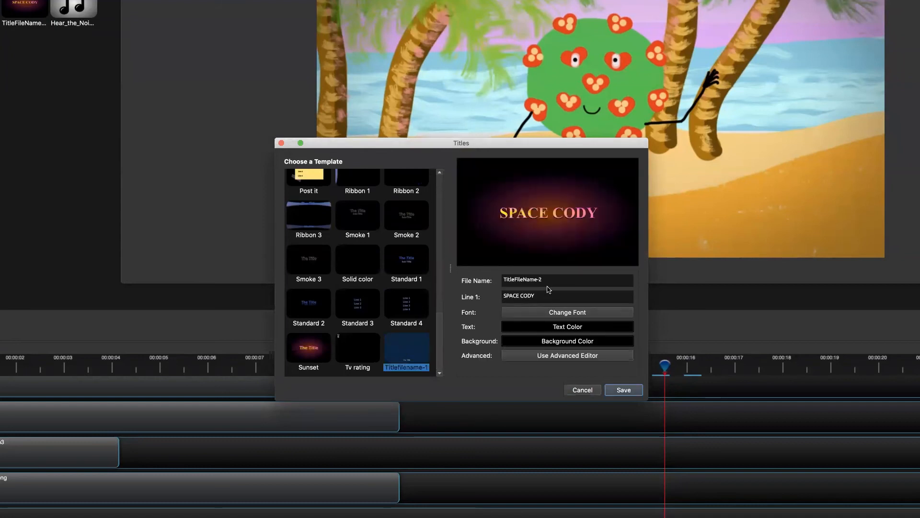
{"action": "scroll", "coordinate": [371, 336], "scroll_direction": "up", "scroll_amount": 10}
{"action": "left_click", "coordinate": [402, 190]}
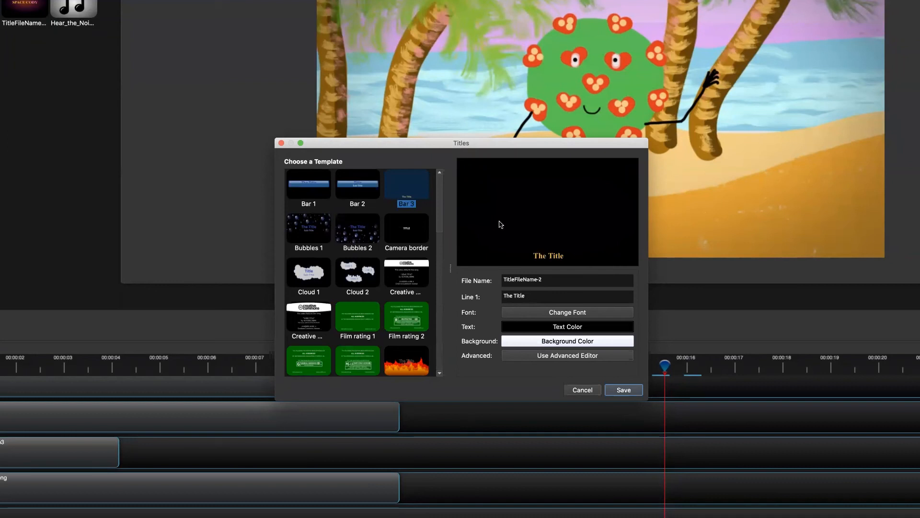
{"action": "left_click_drag", "start_coordinate": [527, 295], "coordinate": [496, 299]}
{"action": "type", "text": "Subtitles"}
{"action": "key", "text": "BackSpace"}
{"action": "type", "text": "test"}
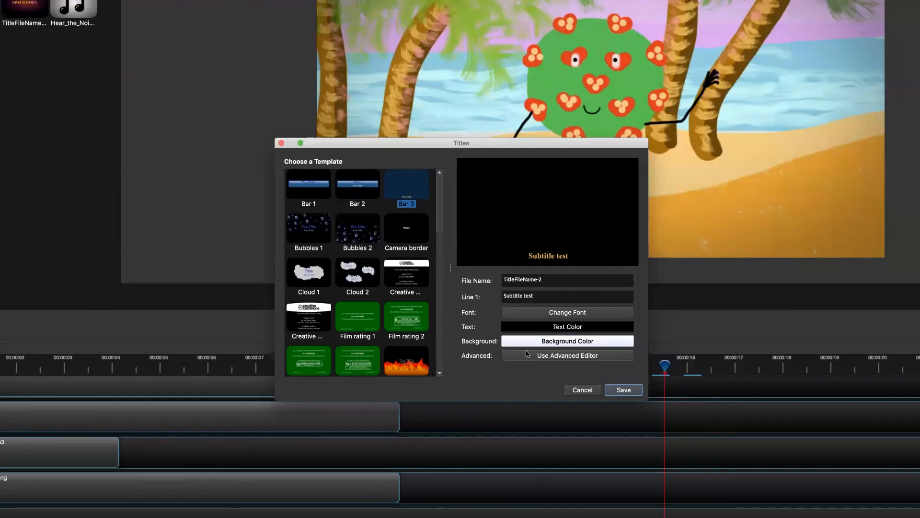
{"action": "left_click", "coordinate": [618, 394]}
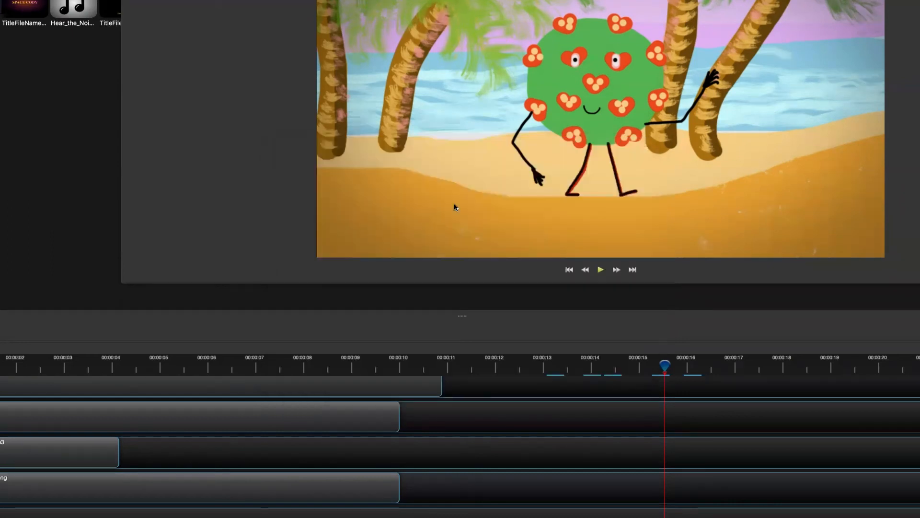
Add the TitleFileName-2.svg title to the timeline, shorten it, and place it between about 00:00:16.5 and 00:00:19
{"action": "left_click_drag", "start_coordinate": [110, 20], "coordinate": [524, 468]}
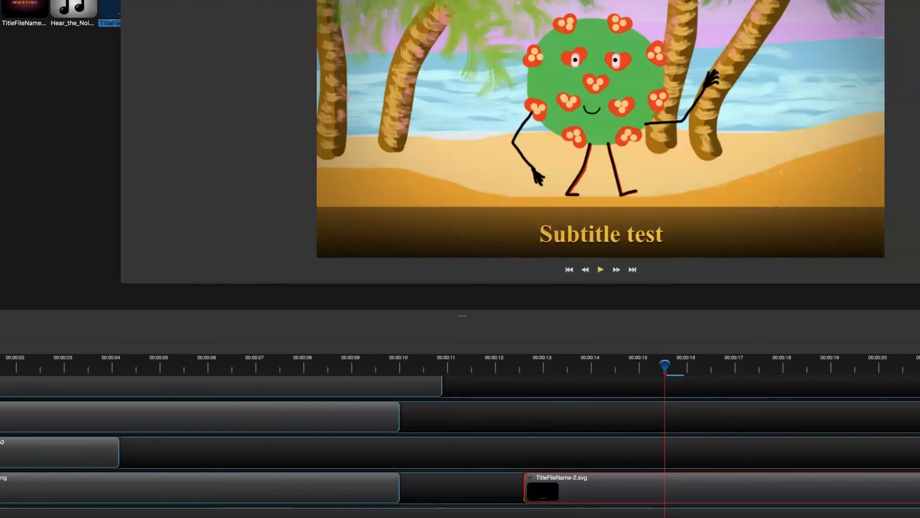
{"action": "left_click_drag", "start_coordinate": [824, 508], "coordinate": [656, 496]}
{"action": "left_click_drag", "start_coordinate": [594, 496], "coordinate": [776, 495]}
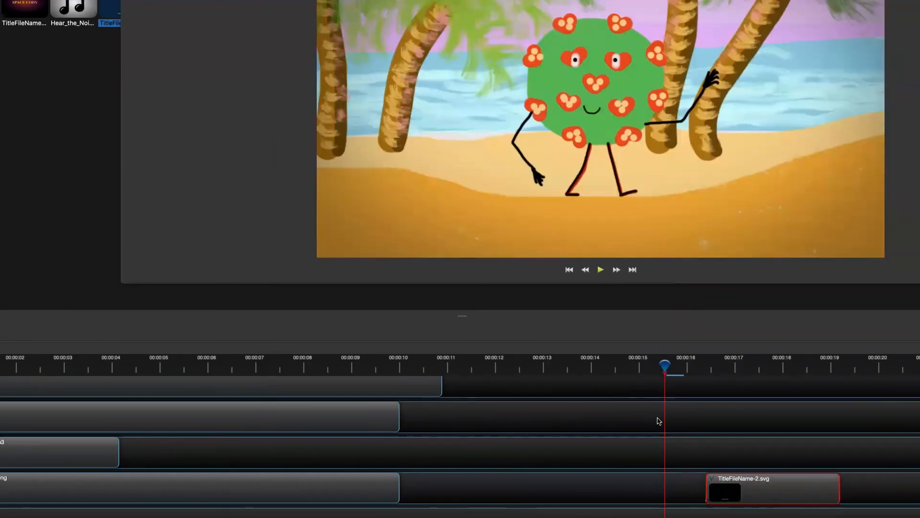
Play the beach scene from the start of the subtitle clip, near 00:00:16.5, to check the overlay
{"action": "left_click_drag", "start_coordinate": [676, 368], "coordinate": [706, 368]}
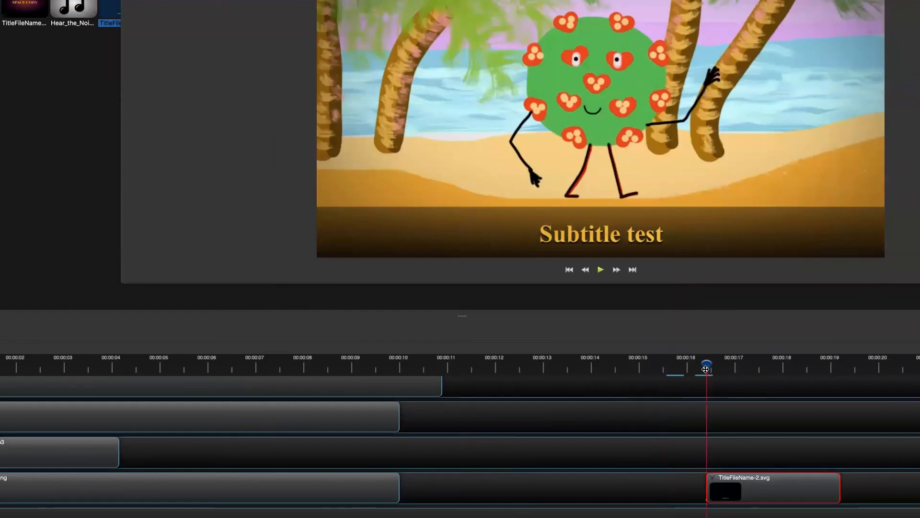
{"action": "key", "text": "space"}
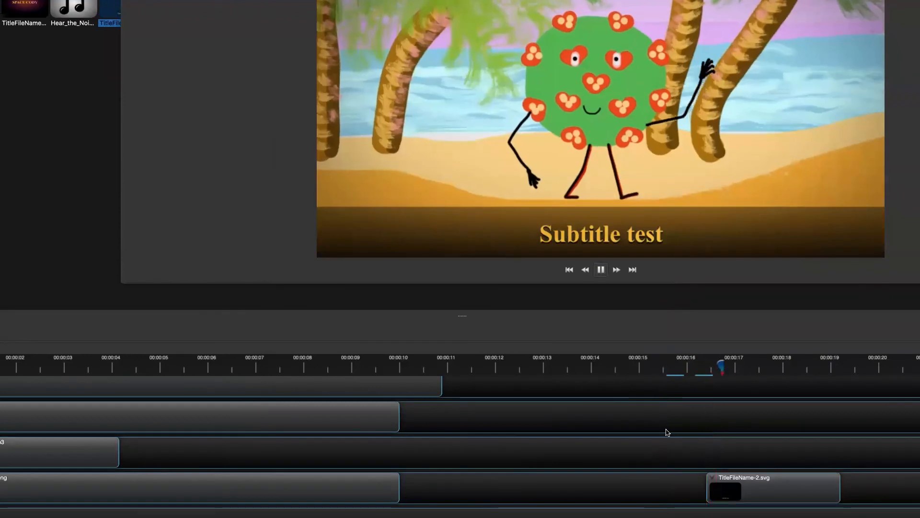
{"action": "key", "text": "space"}
{"action": "left_click", "coordinate": [782, 492]}
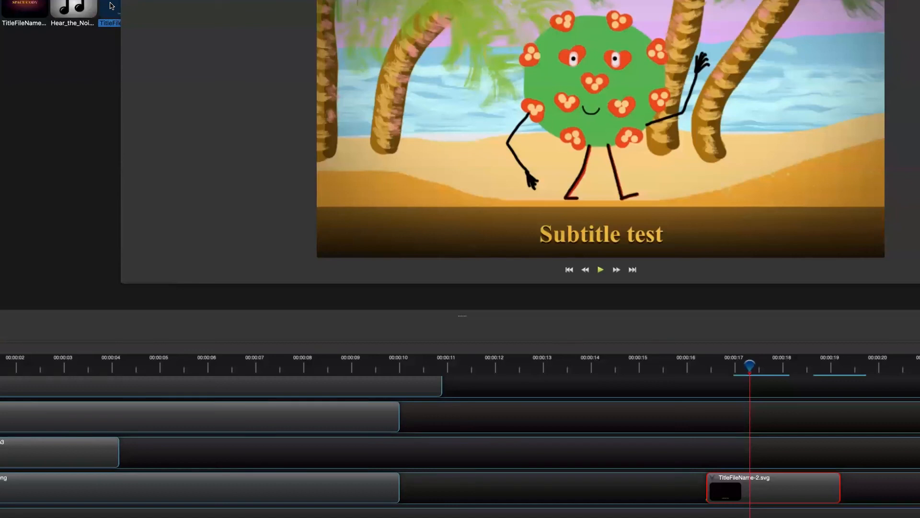
Widen the project files area and change the TitleFileName-2 title text to "This is Little Cody", saving the title
{"action": "left_click_drag", "start_coordinate": [119, 1], "coordinate": [159, 1]}
{"action": "right_click", "coordinate": [131, 1]}
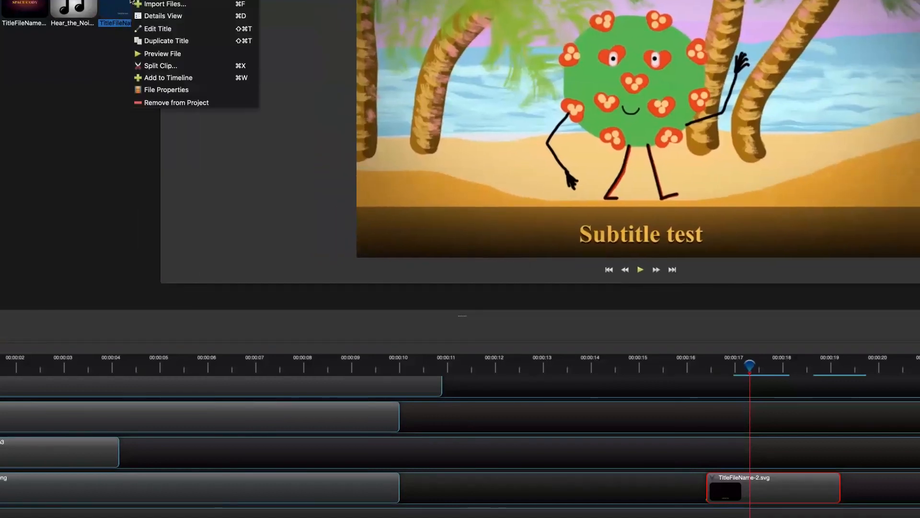
{"action": "left_click", "coordinate": [165, 29]}
{"action": "left_click_drag", "start_coordinate": [371, 295], "coordinate": [309, 293]}
{"action": "type", "text": "Thi"}
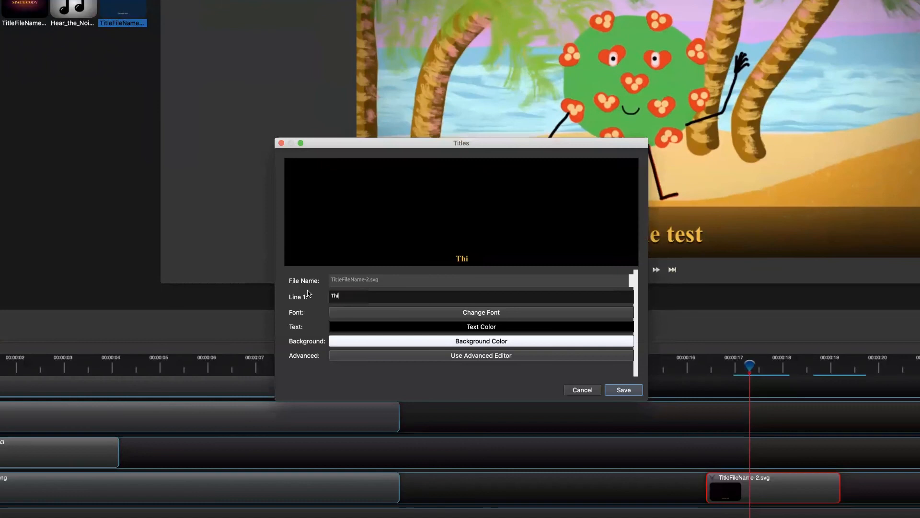
{"action": "type", "text": "s is little Cody"}
{"action": "left_click", "coordinate": [349, 296]}
{"action": "key", "text": "BackSpace"}
{"action": "type", "text": "L"}
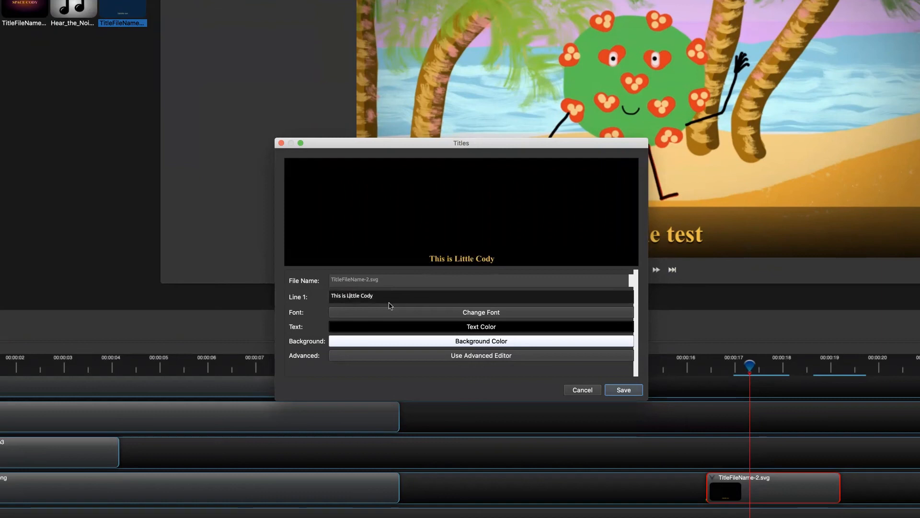
{"action": "left_click", "coordinate": [624, 389]}
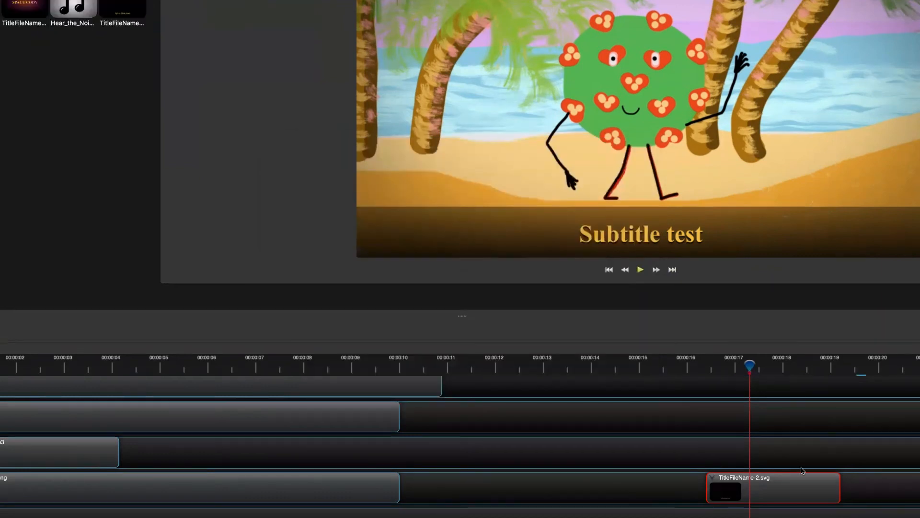
{"action": "left_click", "coordinate": [121, 12]}
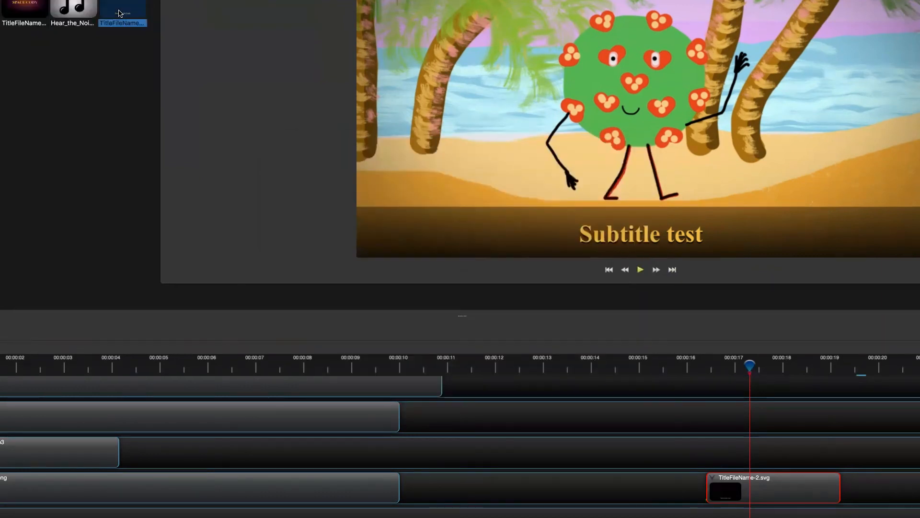
Switch to the AIHEC Home wiki page, open TOOLS & RESOURCES, and look through the table of recommended tools
{"action": "left_click", "coordinate": [807, 415]}
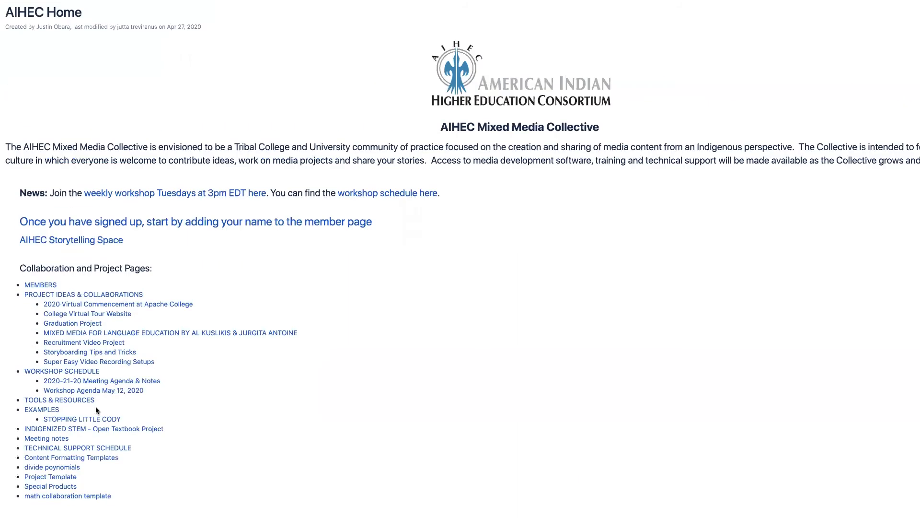
{"action": "left_click", "coordinate": [66, 401]}
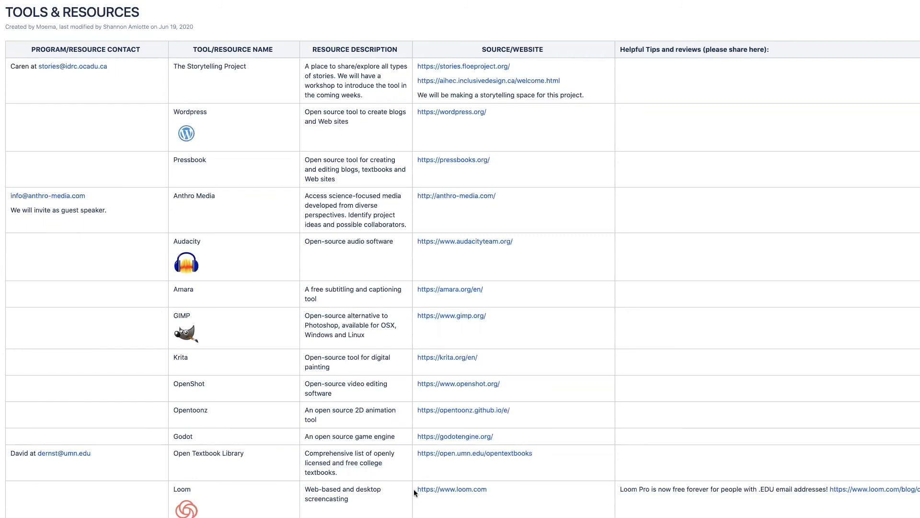
{"action": "scroll", "coordinate": [375, 497], "scroll_direction": "down", "scroll_amount": 3}
{"action": "scroll", "coordinate": [375, 497], "scroll_direction": "up", "scroll_amount": 3}
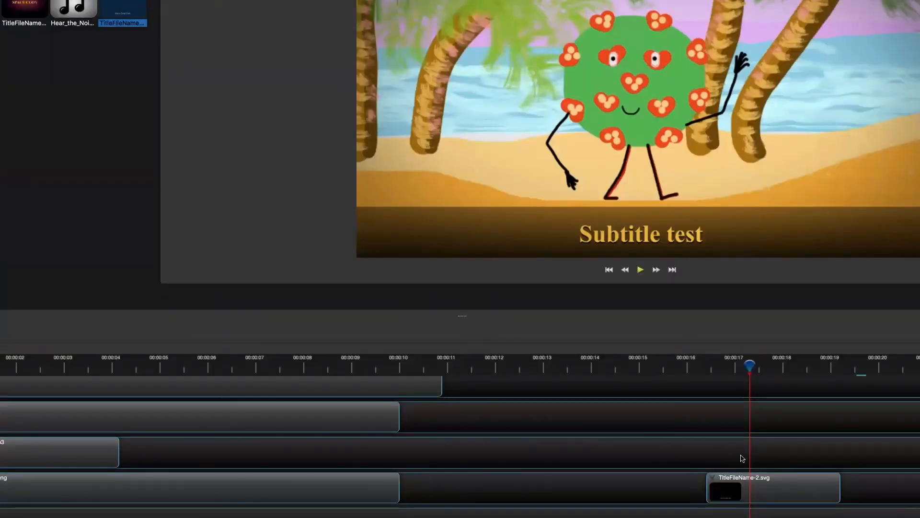
Return to the OpenShot timeline and delete the TitleFileName-2.svg subtitle clip
{"action": "left_click", "coordinate": [789, 494]}
{"action": "key", "text": "Delete"}
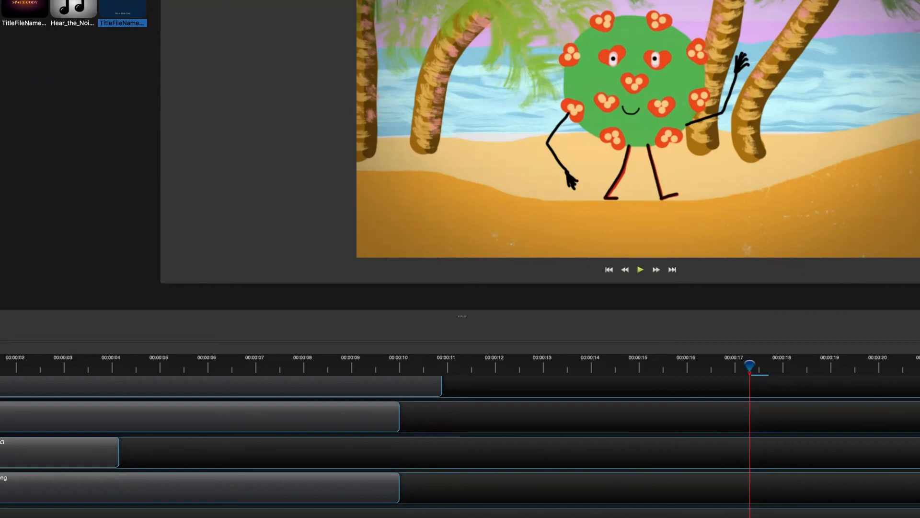
Apply an End of Clip fade to the beach clip and play it back from just before 00:00:16
{"action": "right_click", "coordinate": [746, 398]}
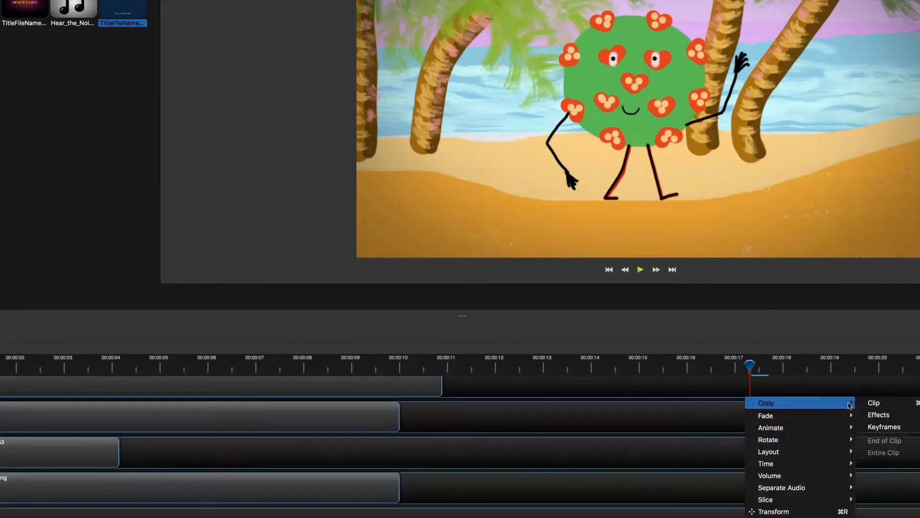
{"action": "mouse_move", "coordinate": [842, 416]}
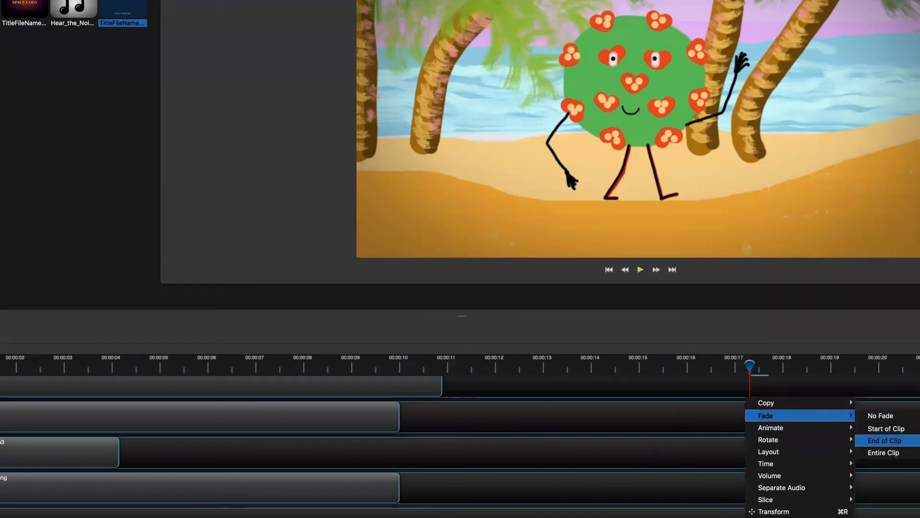
{"action": "left_click", "coordinate": [885, 440]}
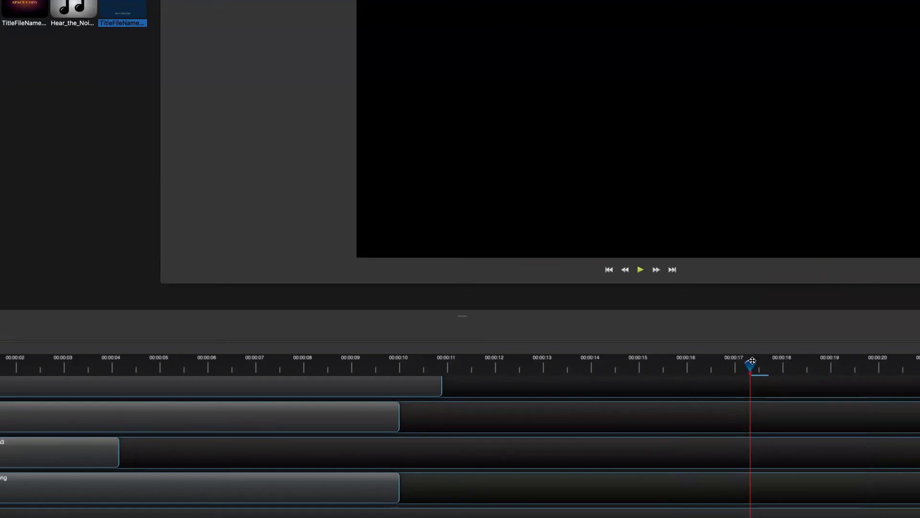
{"action": "left_click_drag", "start_coordinate": [750, 365], "coordinate": [693, 365]}
{"action": "key", "text": "space"}
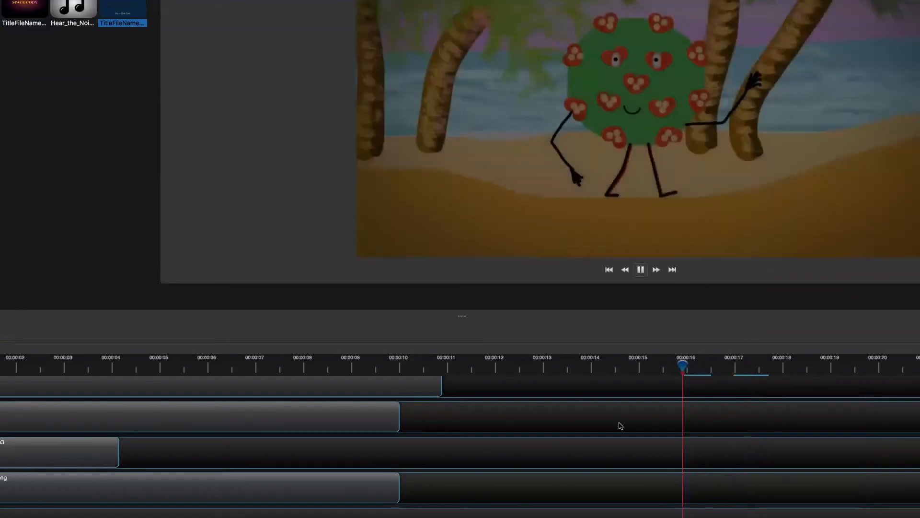
Stop the playback, start exporting the video, and browse to the WORKSHOP_EDITING folder on the Desktop for the export location
{"action": "key", "text": "space"}
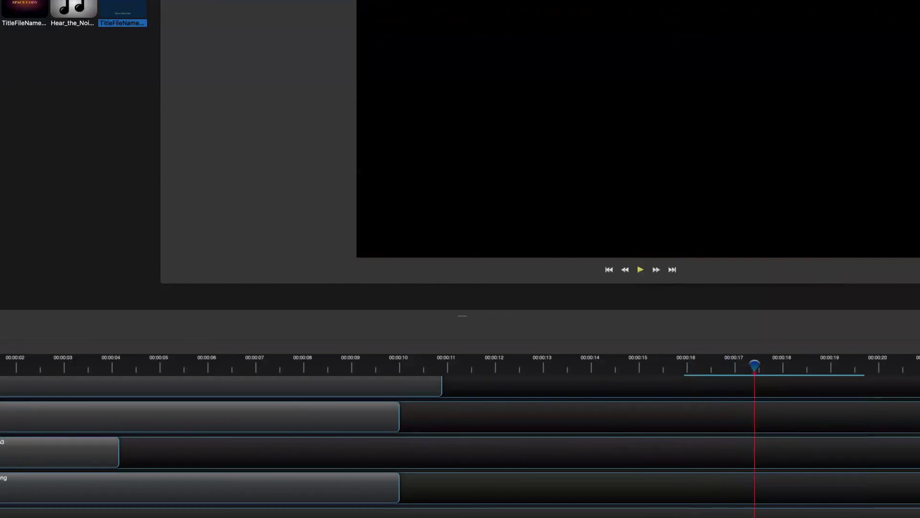
{"action": "key", "text": "ctrl+e"}
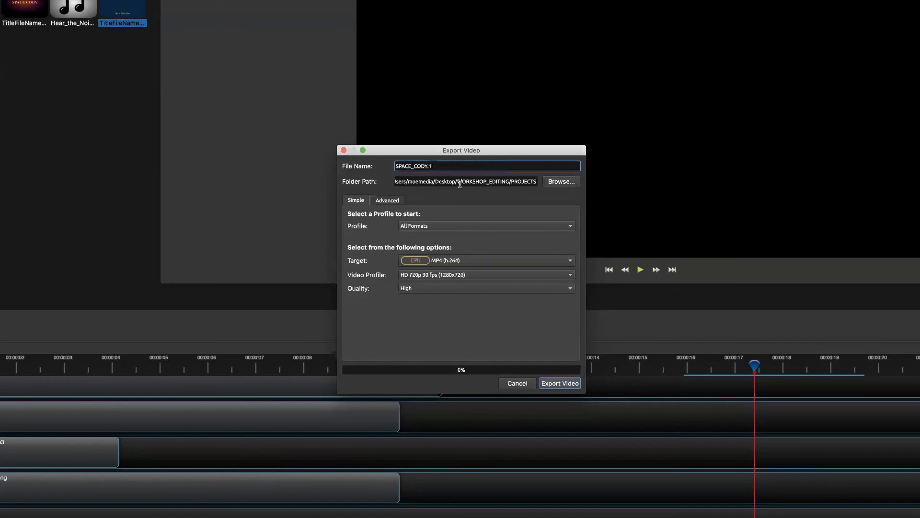
{"action": "left_click", "coordinate": [562, 181]}
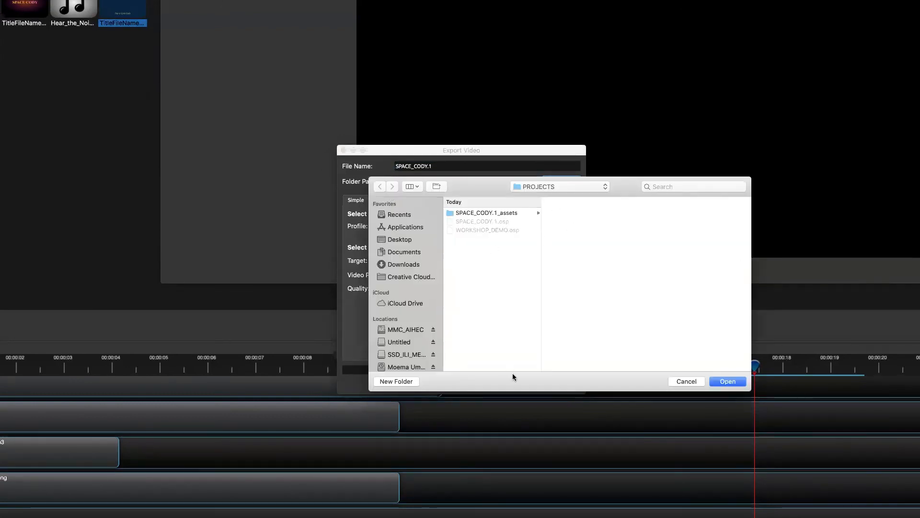
{"action": "left_click", "coordinate": [410, 253]}
{"action": "left_click", "coordinate": [413, 240]}
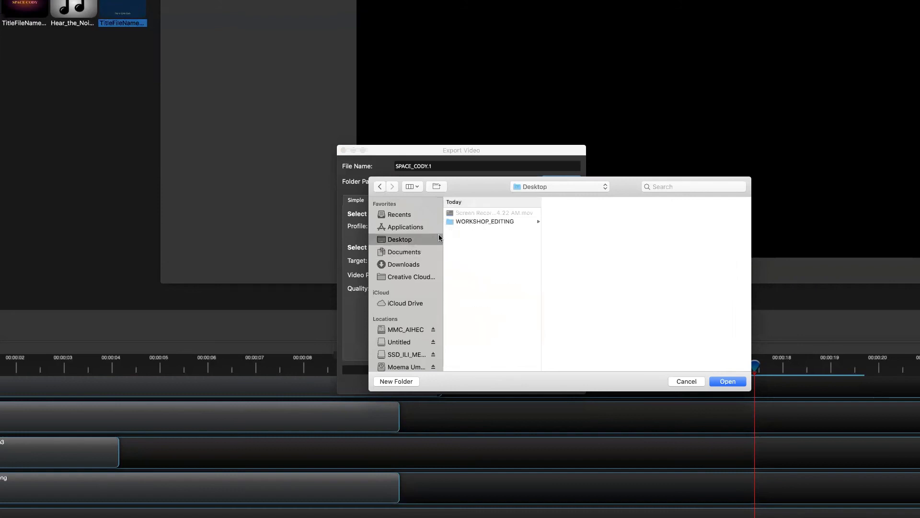
{"action": "left_click", "coordinate": [507, 221]}
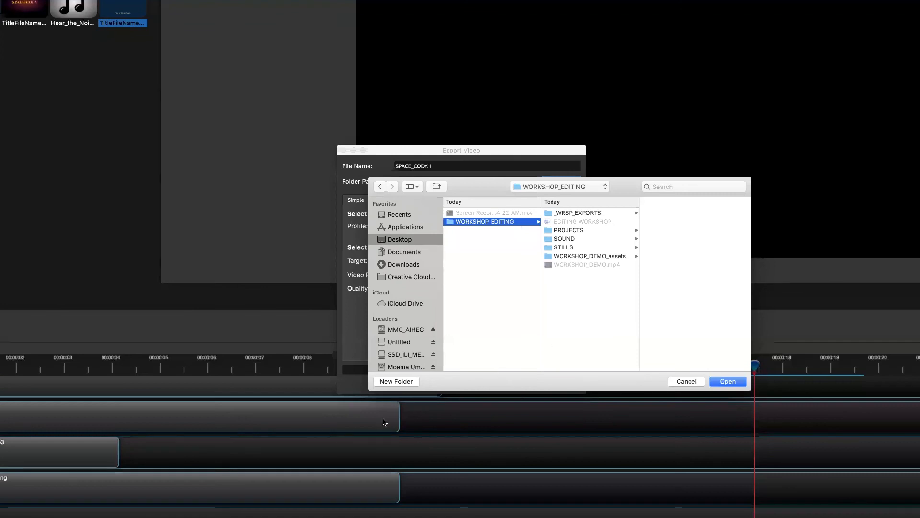
Create a new folder named EXPORTS inside WORKSHOP_EDITING and set it as the export folder
{"action": "left_click", "coordinate": [401, 381]}
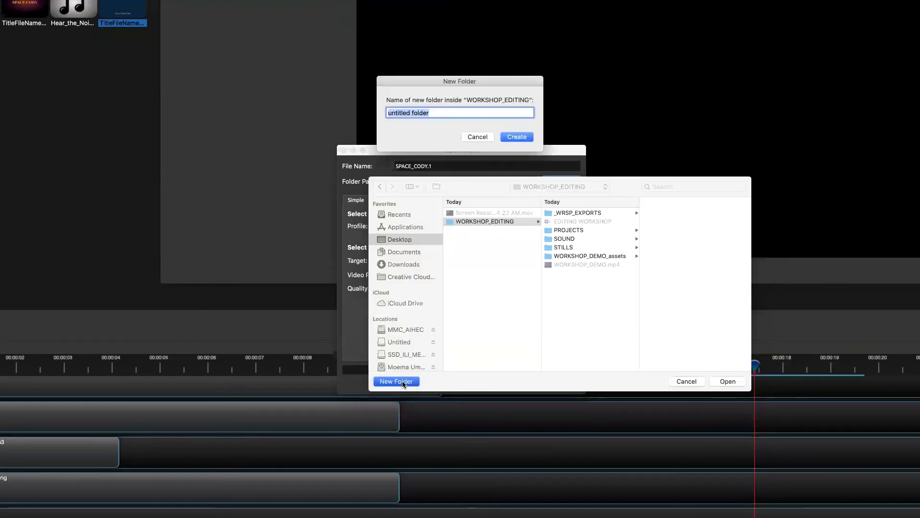
{"action": "type", "text": "EX"}
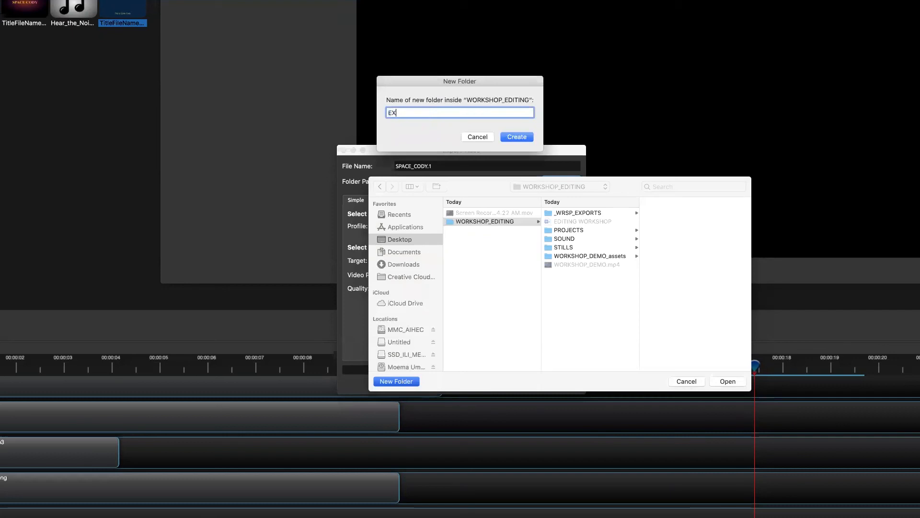
{"action": "type", "text": "PORTS"}
{"action": "left_click", "coordinate": [523, 138]}
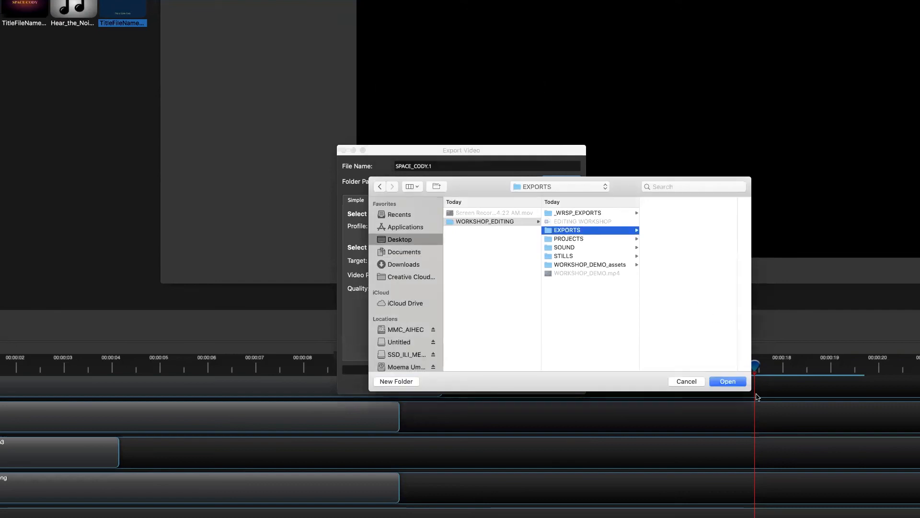
{"action": "left_click", "coordinate": [726, 381]}
Review the available video profiles, then export SPACE_CODY.1 as MP4 (h.264) with HD 720p 30 fps (1280x720) and High quality
{"action": "left_click", "coordinate": [444, 165]}
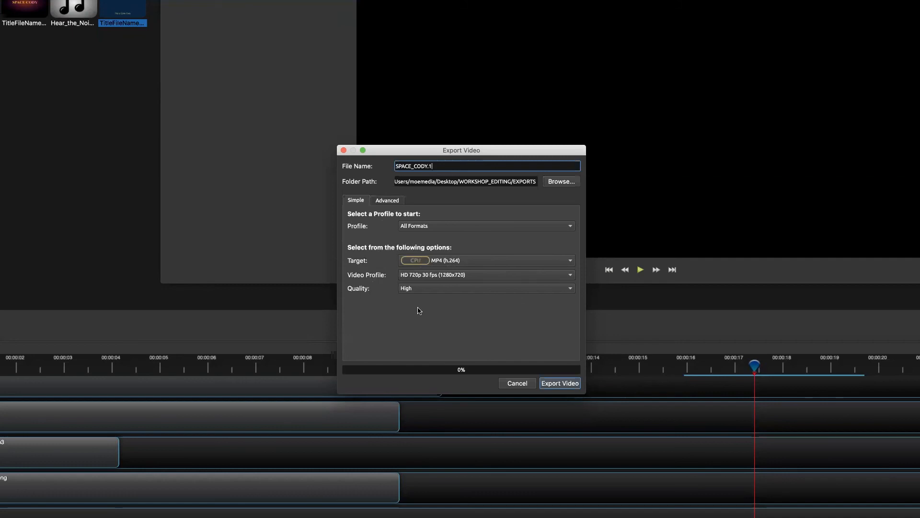
{"action": "left_click", "coordinate": [569, 274]}
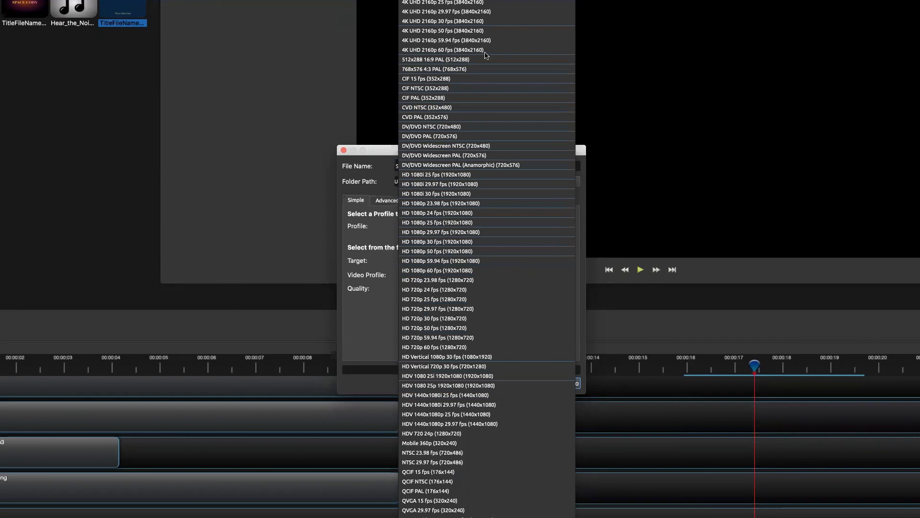
{"action": "left_click", "coordinate": [375, 341]}
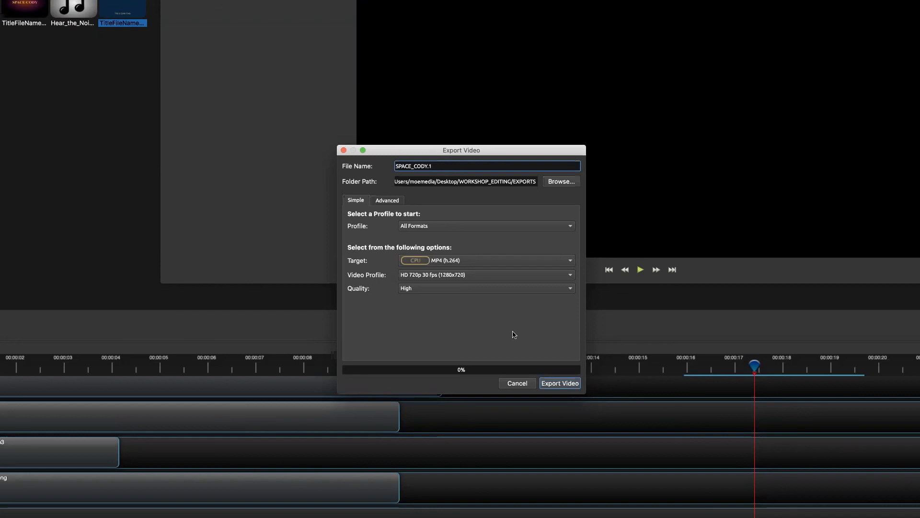
{"action": "left_click", "coordinate": [571, 275]}
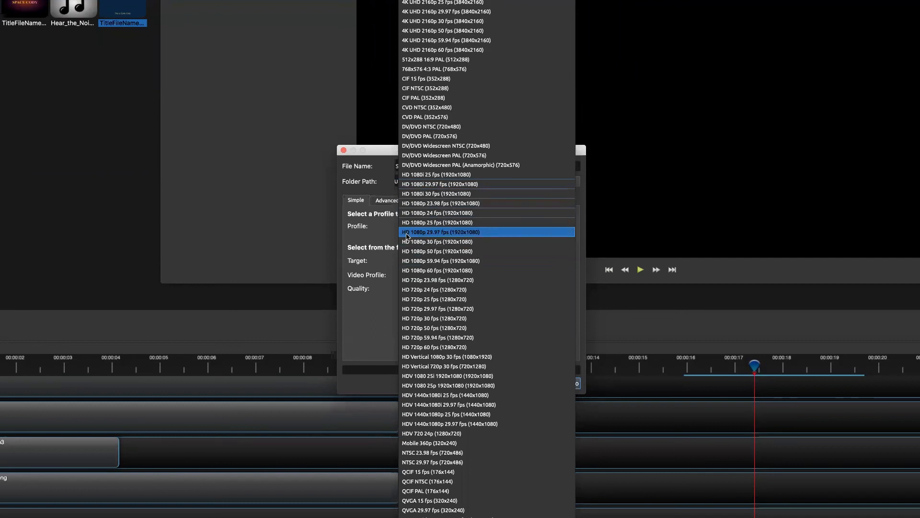
{"action": "left_click", "coordinate": [370, 337]}
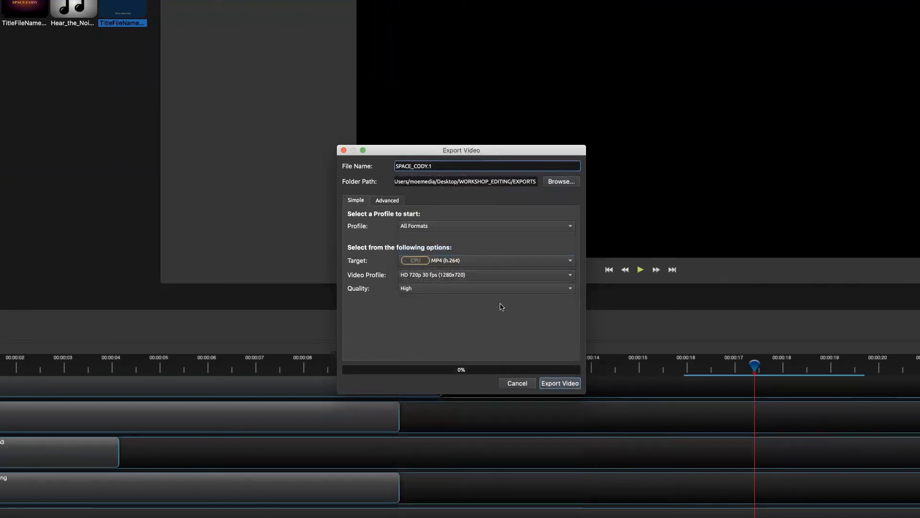
{"action": "left_click", "coordinate": [559, 383]}
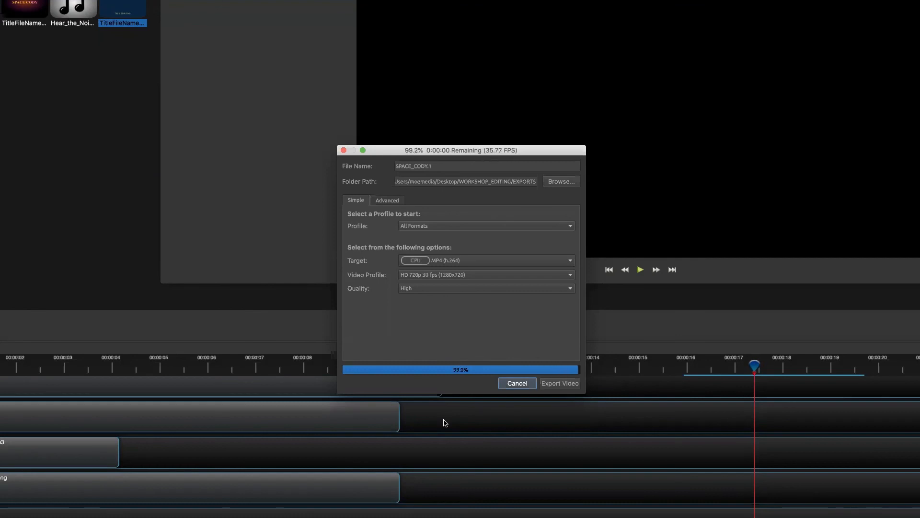
{"action": "left_click", "coordinate": [555, 384]}
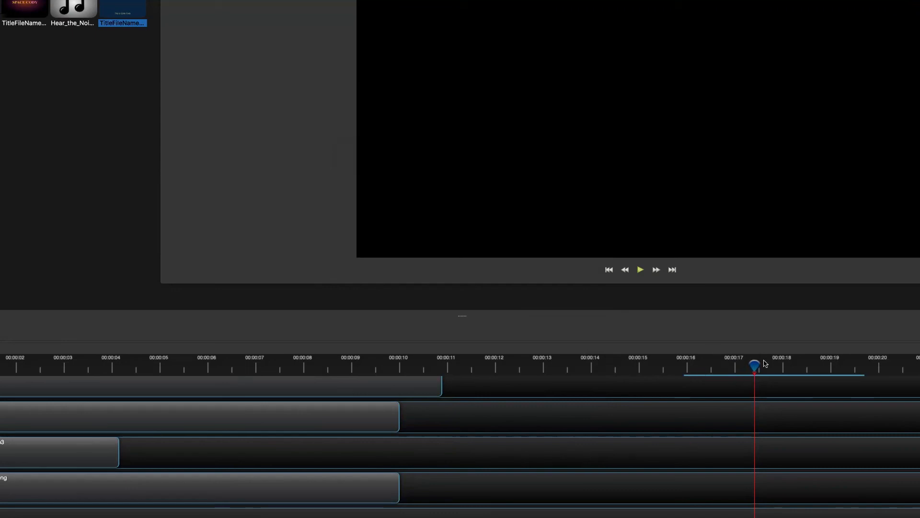
Move the timeline playhead back to 00:00:17
{"action": "left_click_drag", "start_coordinate": [755, 366], "coordinate": [735, 370]}
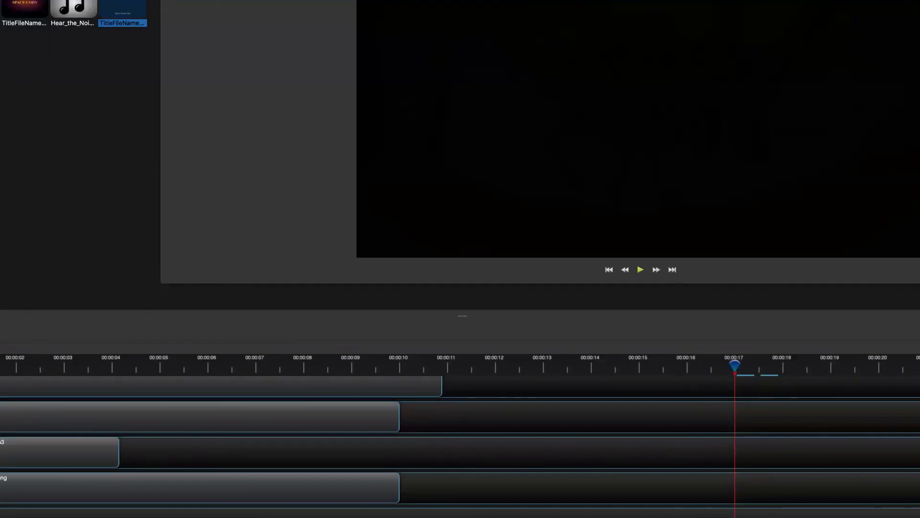
{"action": "right_click", "coordinate": [510, 395]}
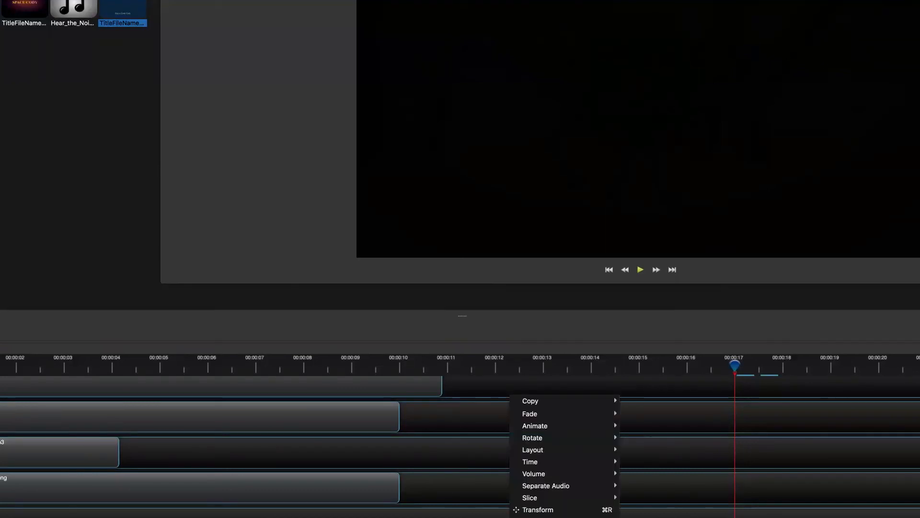
{"action": "left_click", "coordinate": [448, 490]}
{"action": "right_click", "coordinate": [530, 407]}
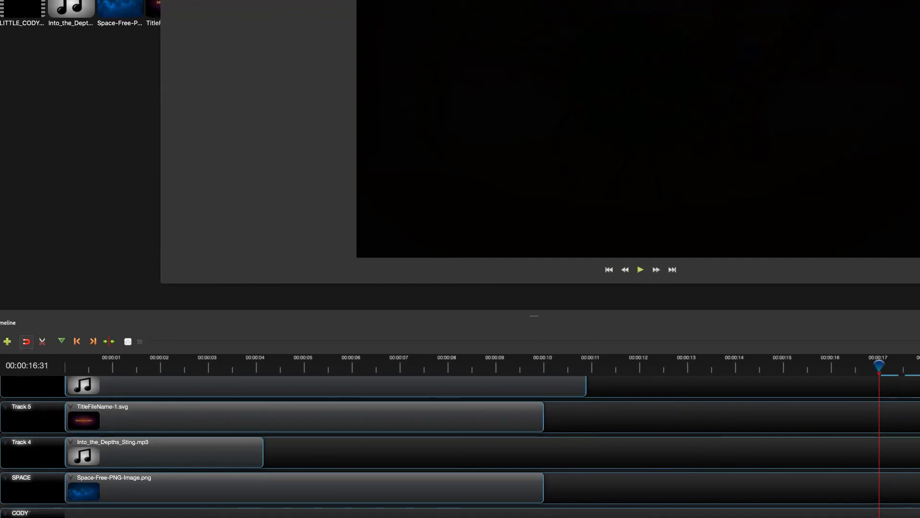
Switch to Finder, open the EXPORTS folder, and play the exported SPACE_CODY.1.mp4 video
{"action": "key", "text": "super+Tab"}
{"action": "left_click", "coordinate": [606, 261]}
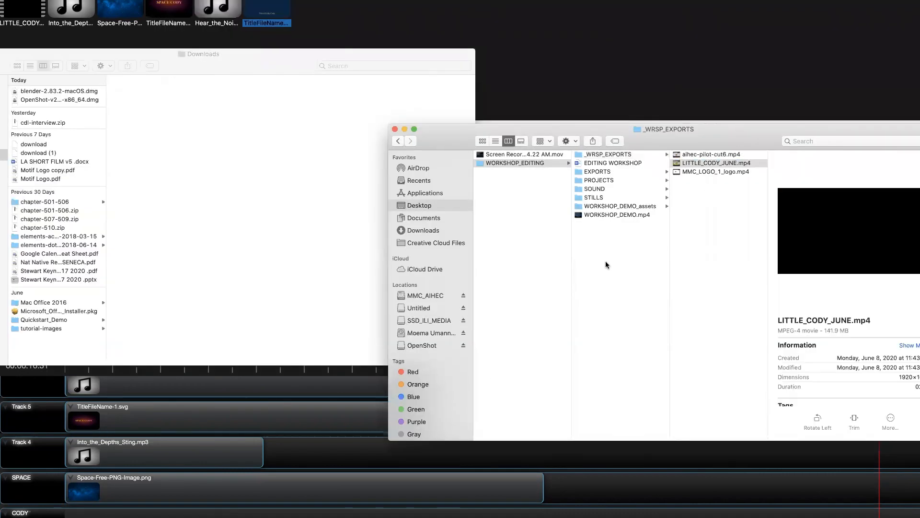
{"action": "left_click", "coordinate": [602, 172]}
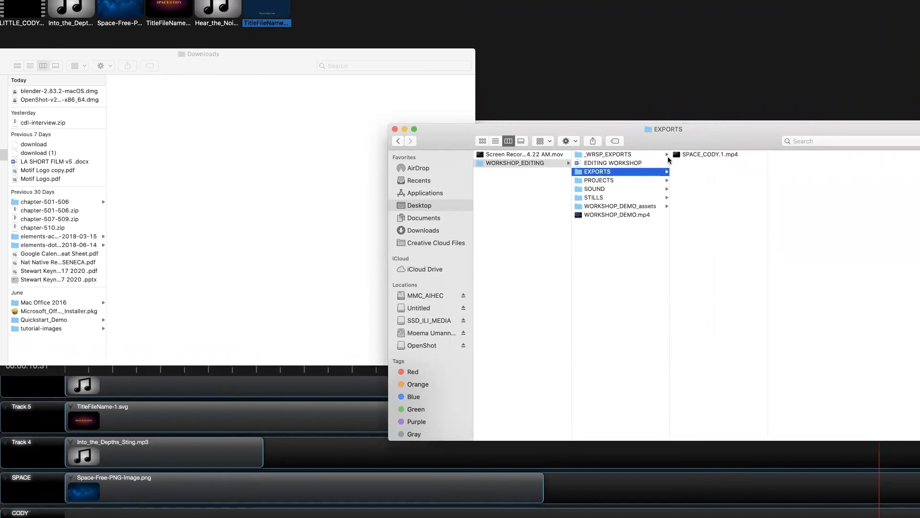
{"action": "double_click", "coordinate": [679, 156]}
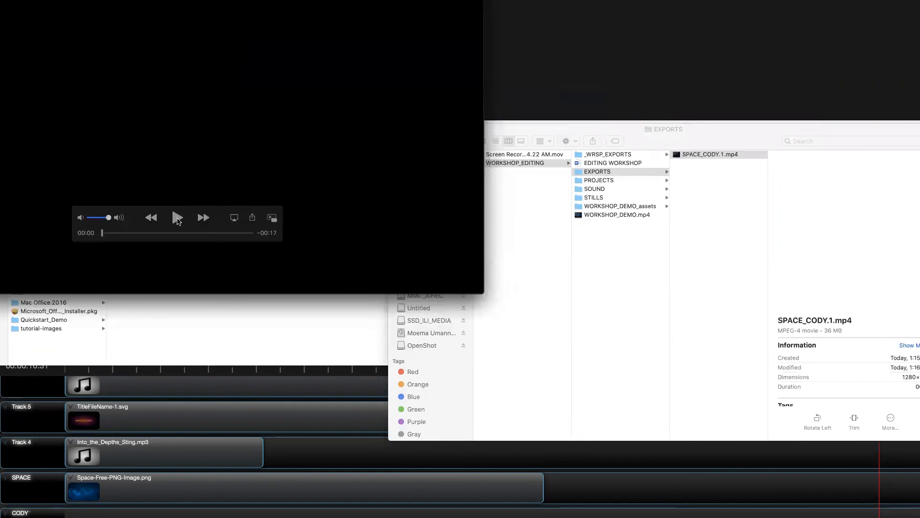
{"action": "left_click", "coordinate": [177, 219]}
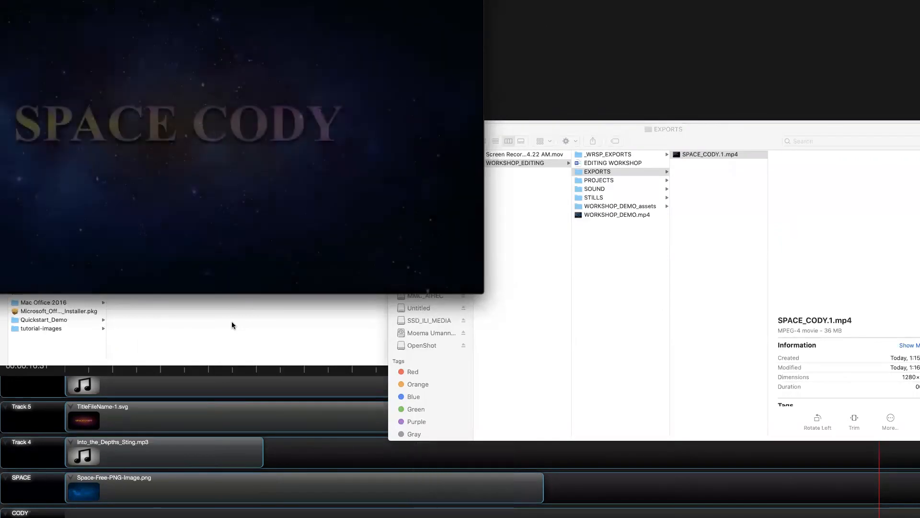